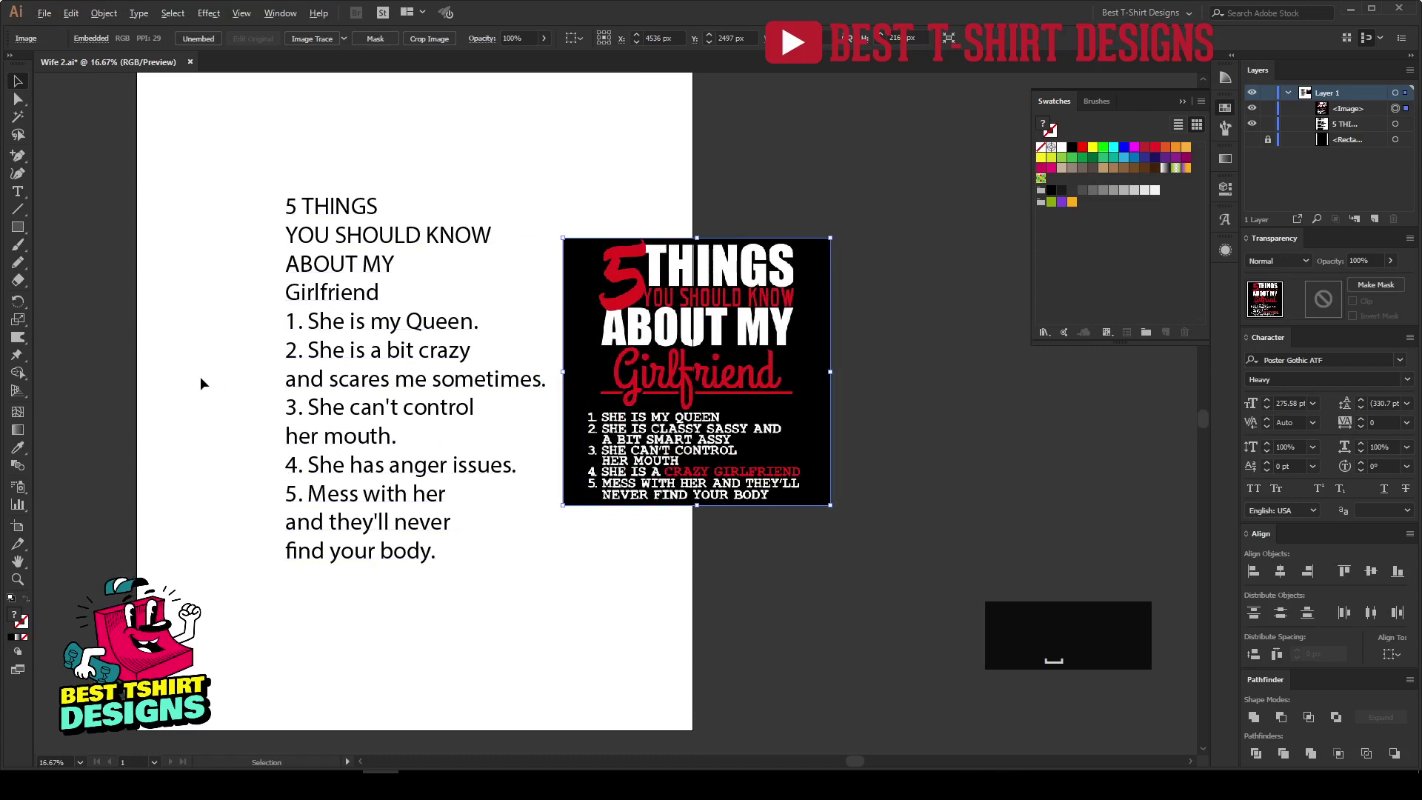
Step: Move the red-and-white reference design image clear of the artboard text and delete it
{"action": "scroll", "coordinate": [200, 383], "scroll_direction": "up", "scroll_amount": 1}
{"action": "scroll", "coordinate": [649, 428], "scroll_direction": "down", "scroll_amount": 1}
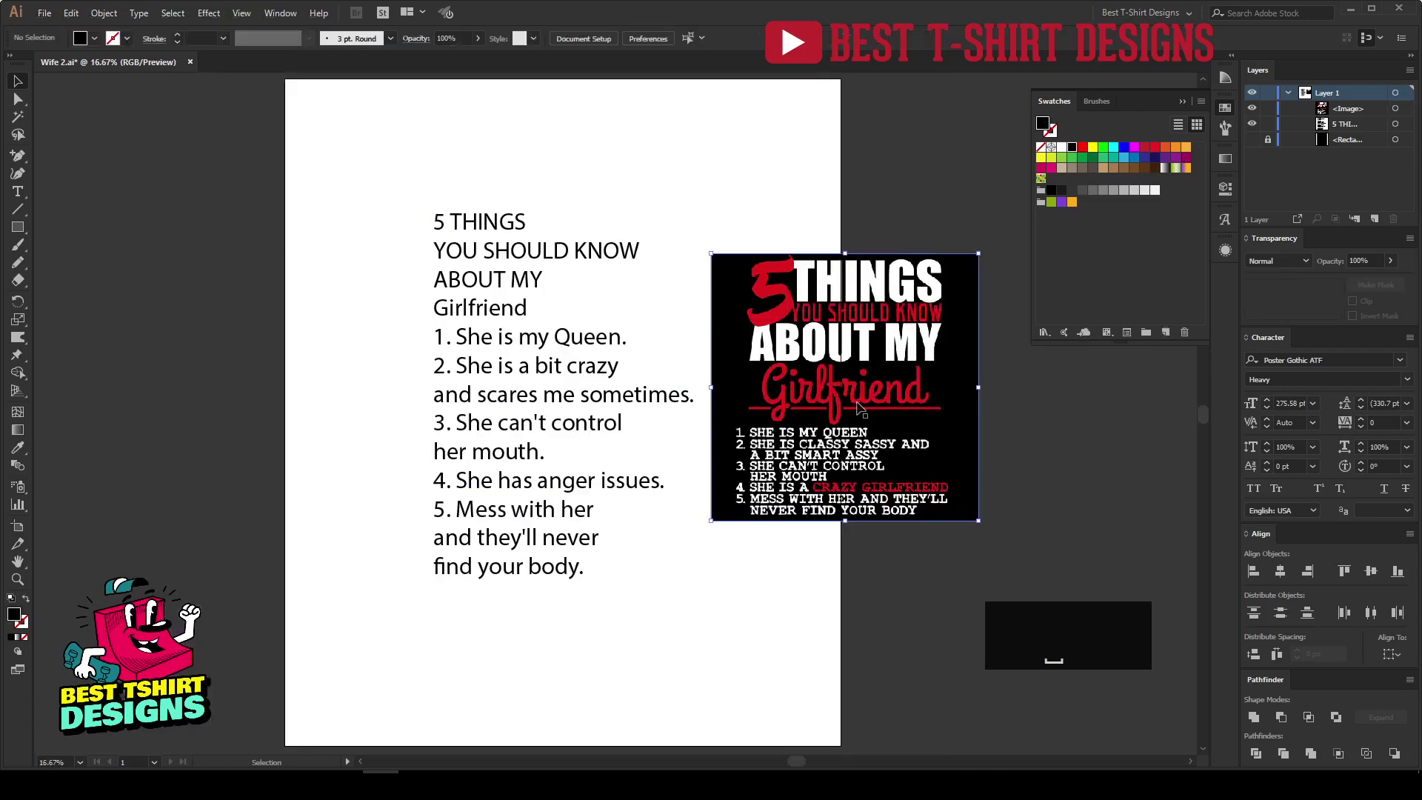
{"action": "left_click_drag", "start_coordinate": [820, 409], "coordinate": [881, 409]}
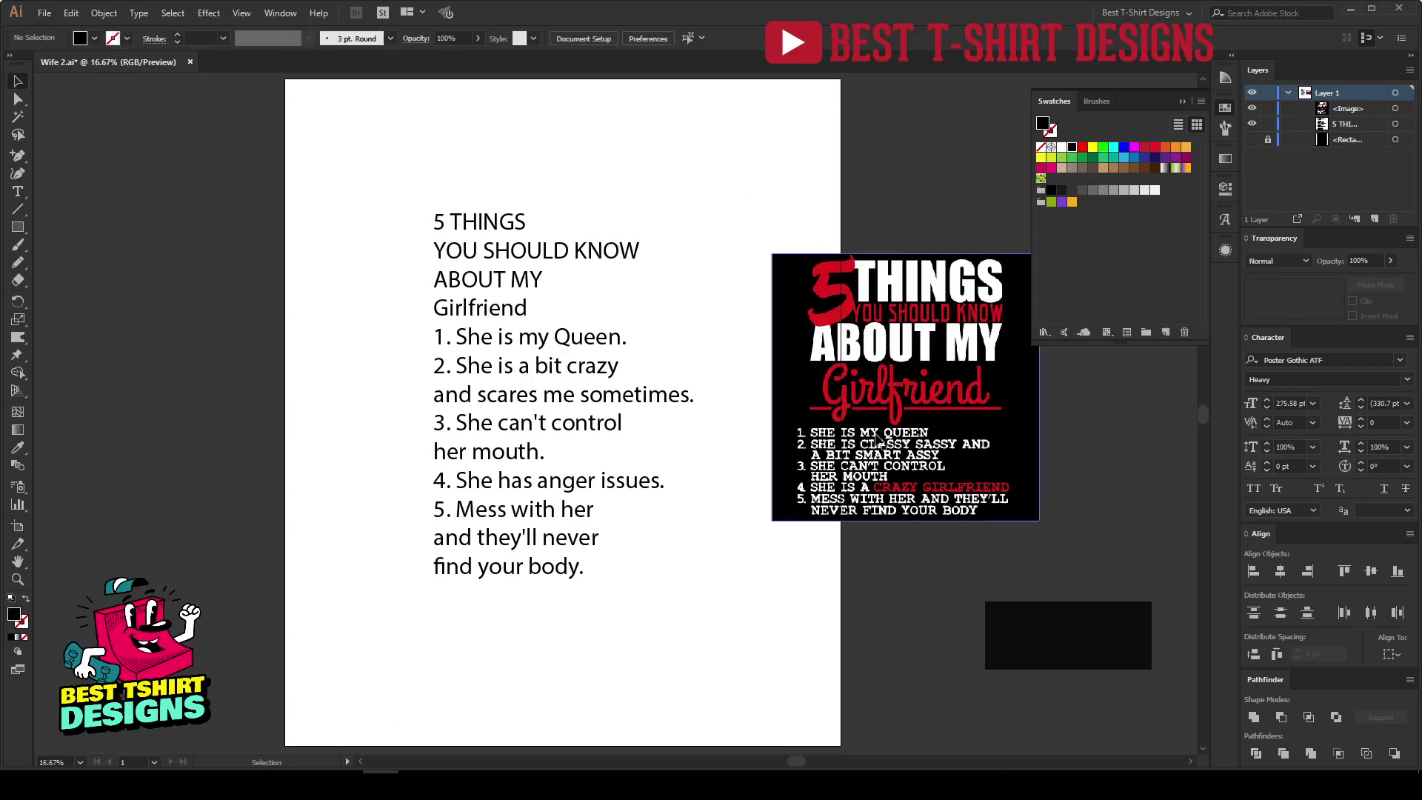
{"action": "left_click_drag", "start_coordinate": [880, 443], "coordinate": [830, 442]}
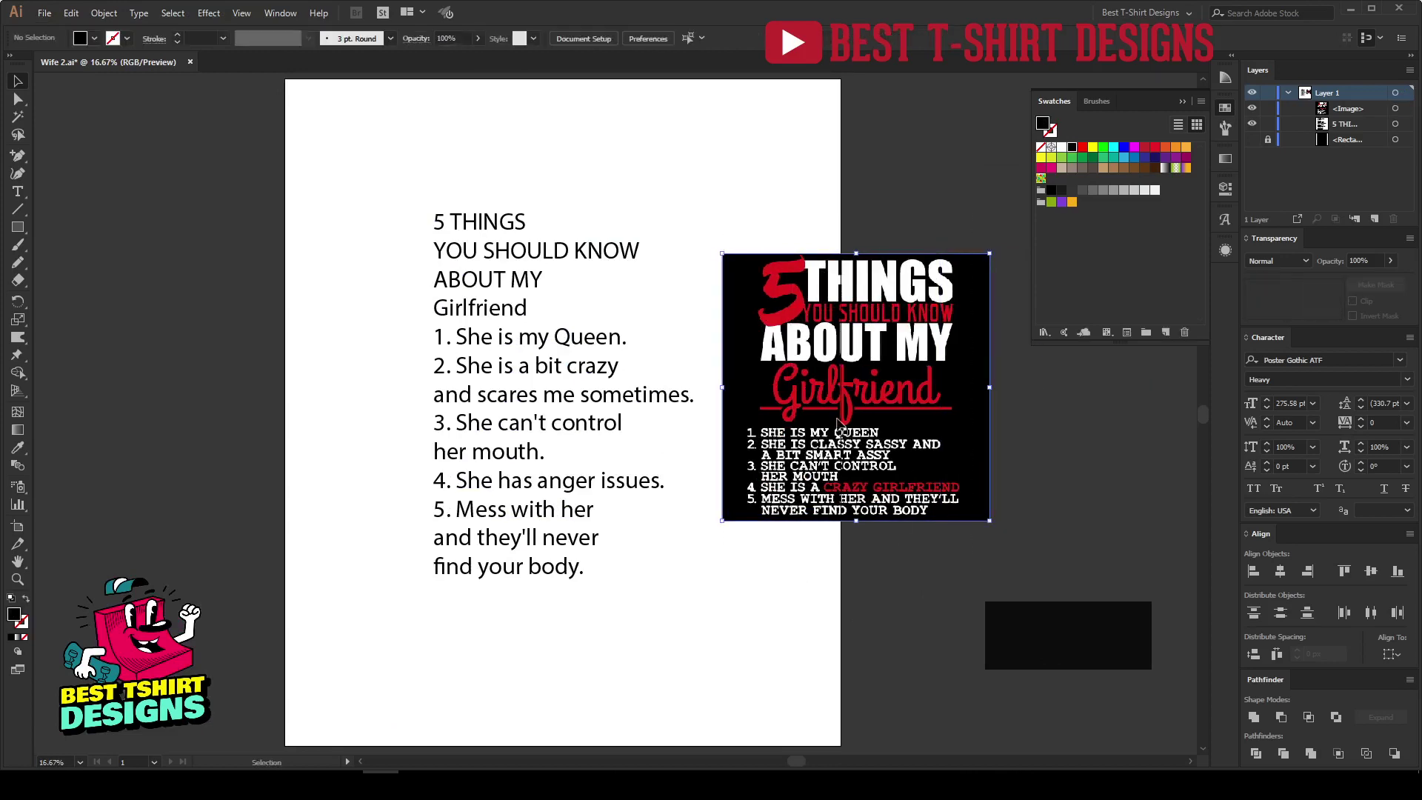
{"action": "left_click_drag", "start_coordinate": [841, 419], "coordinate": [1001, 420]}
{"action": "left_click", "coordinate": [797, 398]}
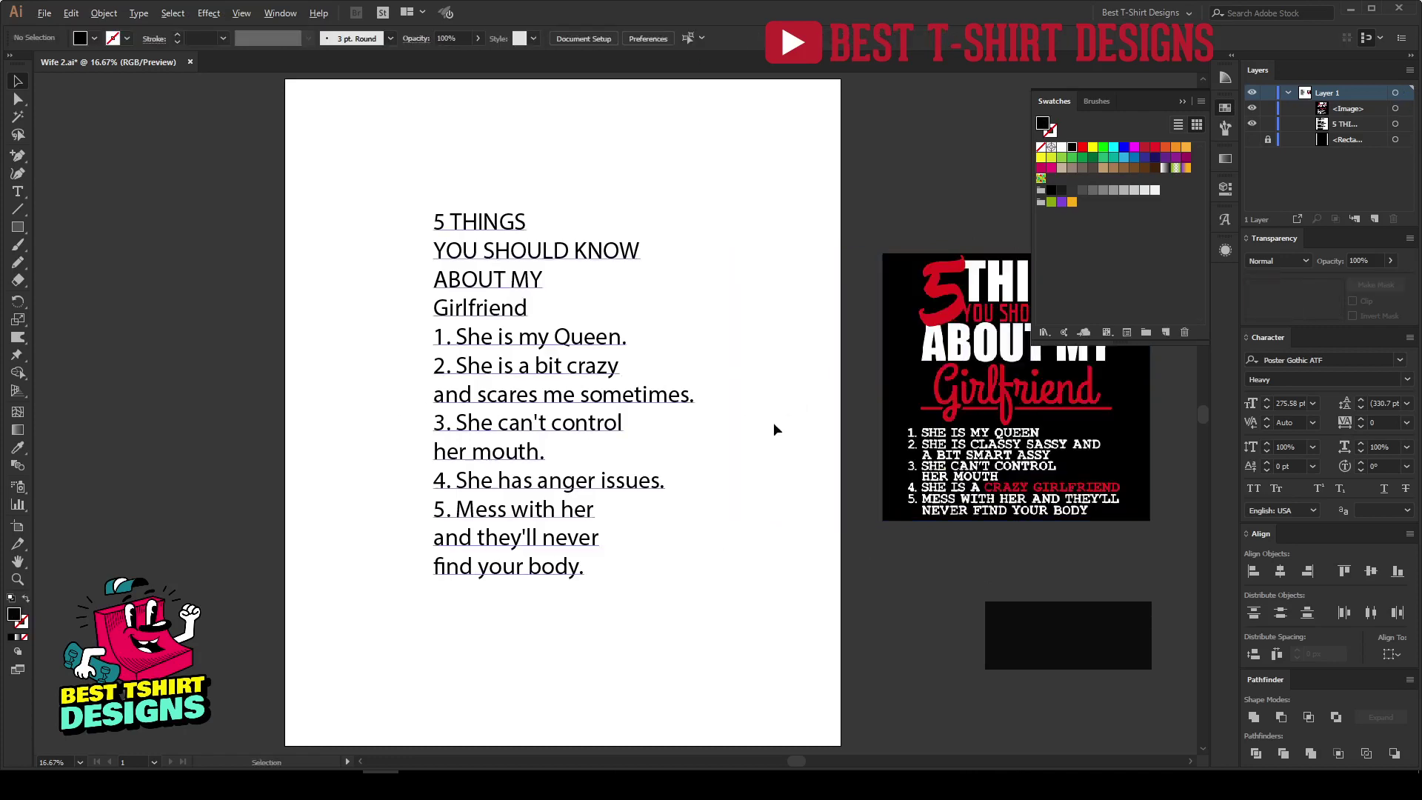
{"action": "scroll", "coordinate": [544, 369], "scroll_direction": "up", "scroll_amount": 1}
{"action": "left_click_drag", "start_coordinate": [845, 363], "coordinate": [856, 351]}
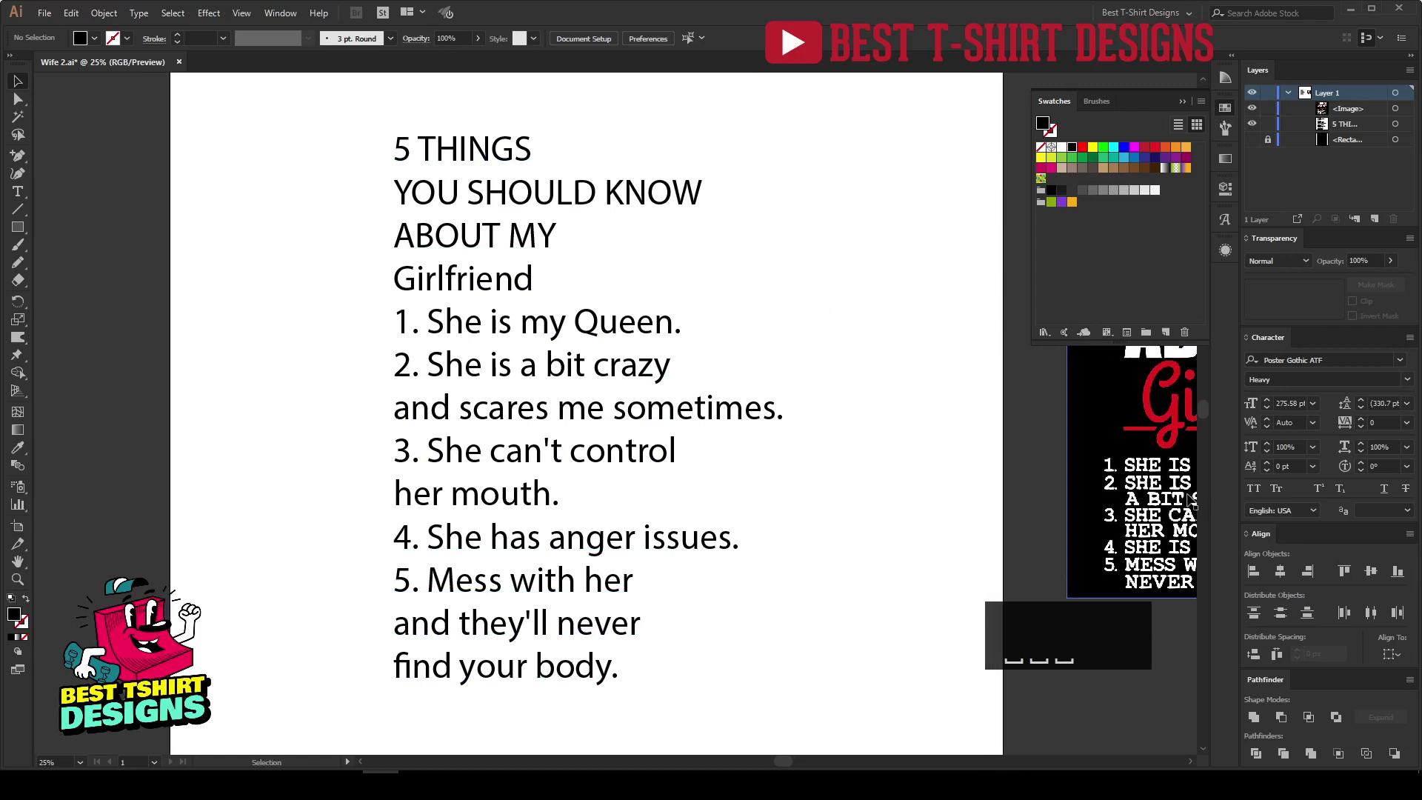
{"action": "left_click", "coordinate": [1133, 481]}
{"action": "key", "text": "Delete"}
{"action": "scroll", "coordinate": [796, 451], "scroll_direction": "down", "scroll_amount": 1}
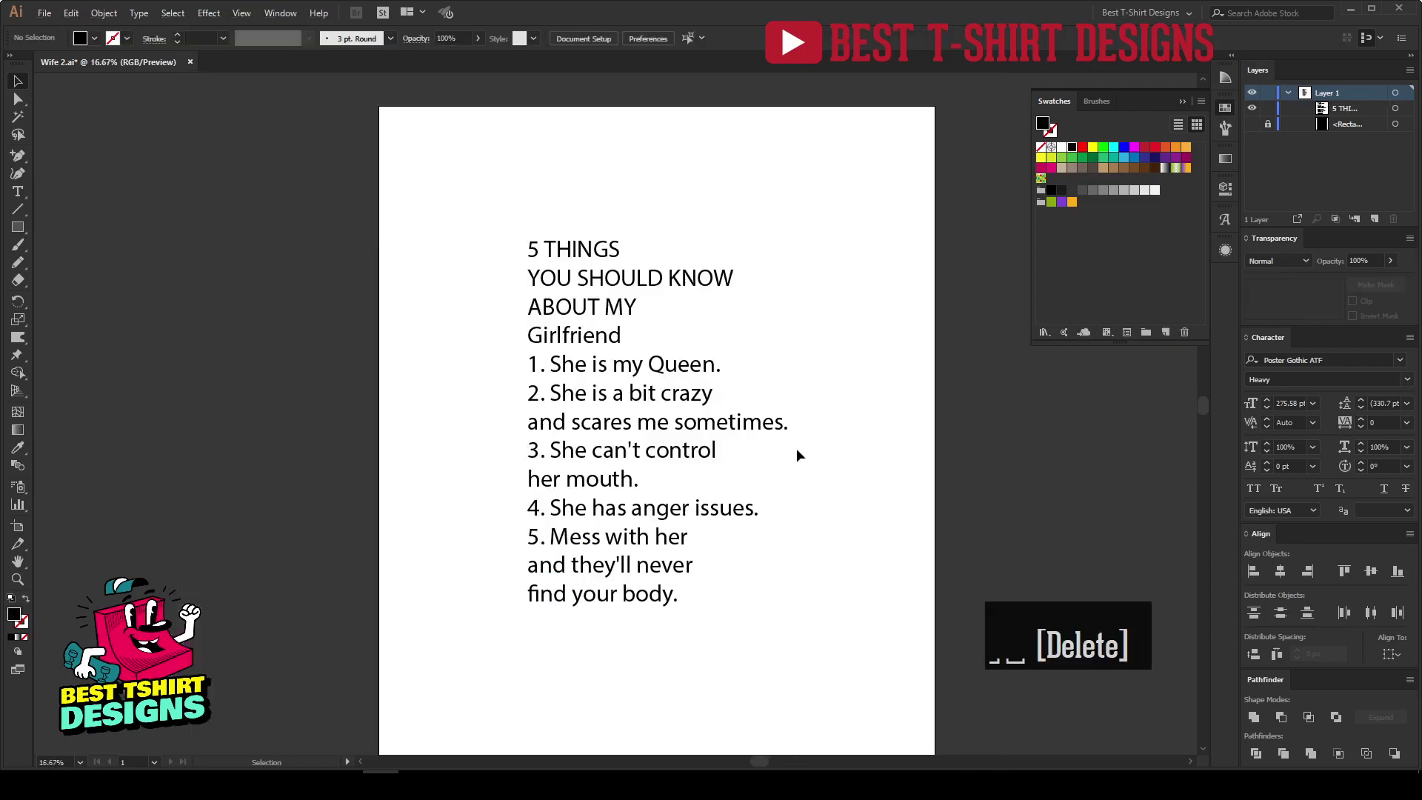
Step: Run the text-splitting script on the multi-line slogan so that each line is a separate text object
{"action": "left_click_drag", "start_coordinate": [395, 191], "coordinate": [877, 699]}
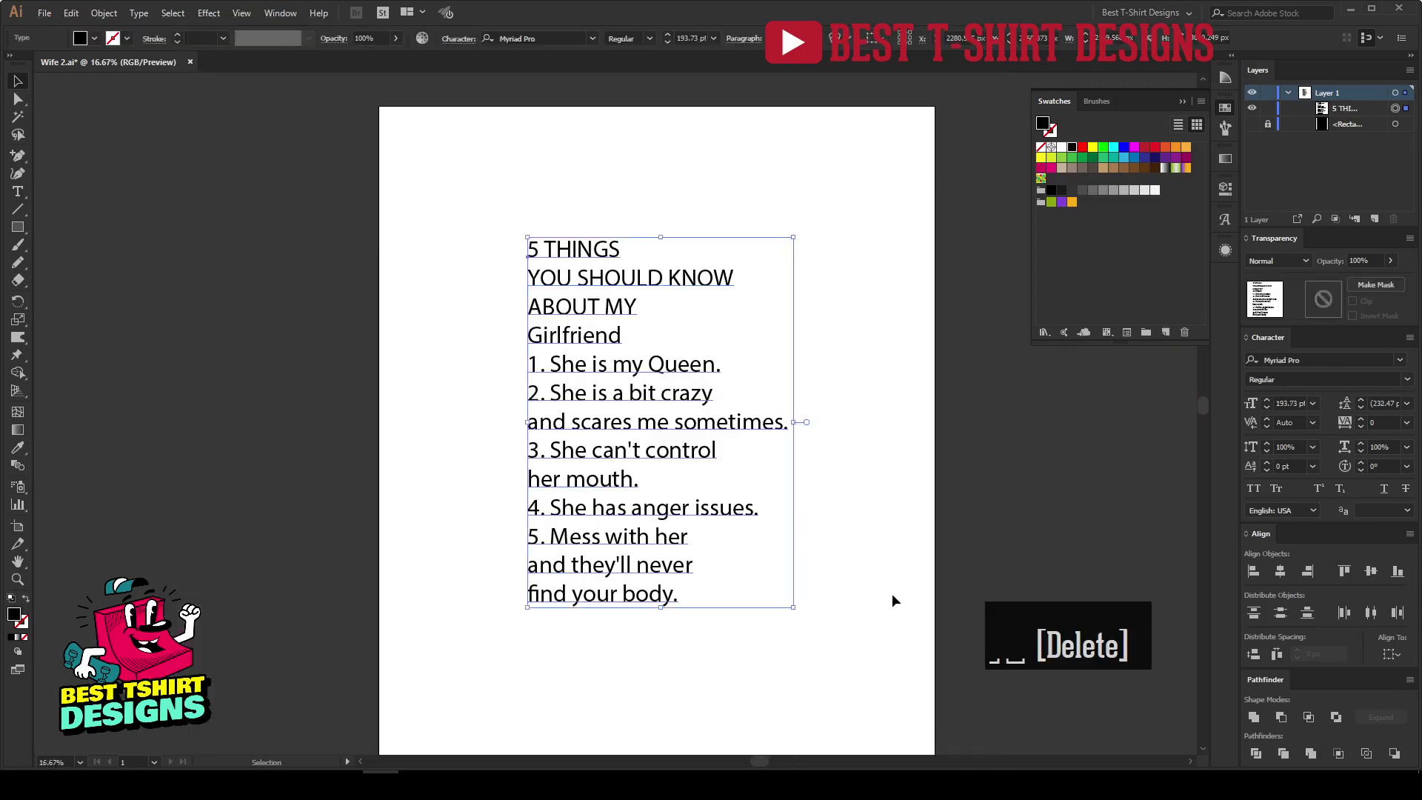
{"action": "scroll", "coordinate": [629, 400], "scroll_direction": "up", "scroll_amount": 1}
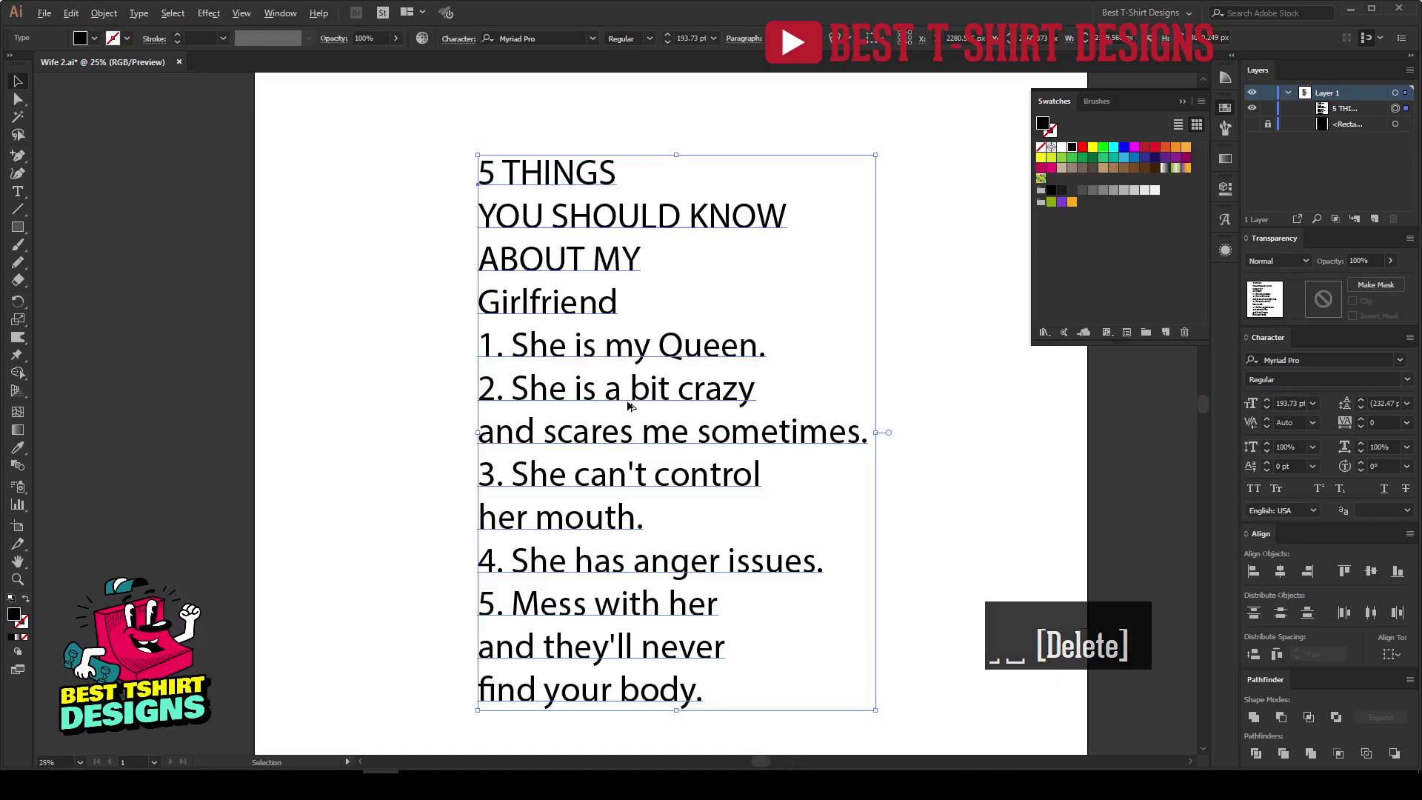
{"action": "left_click", "coordinate": [930, 472]}
{"action": "scroll", "coordinate": [937, 502], "scroll_direction": "down", "scroll_amount": 1}
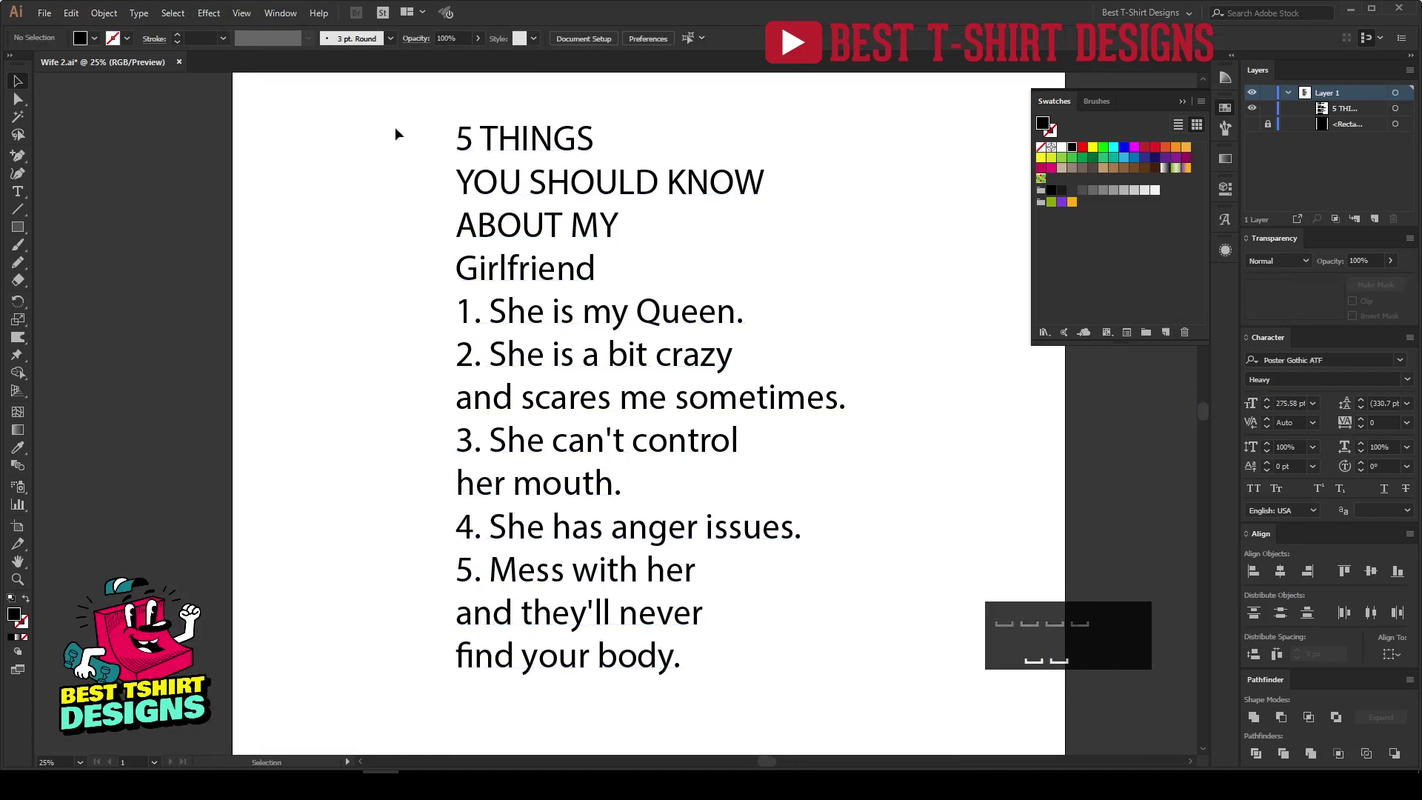
{"action": "left_click_drag", "start_coordinate": [372, 93], "coordinate": [915, 726]}
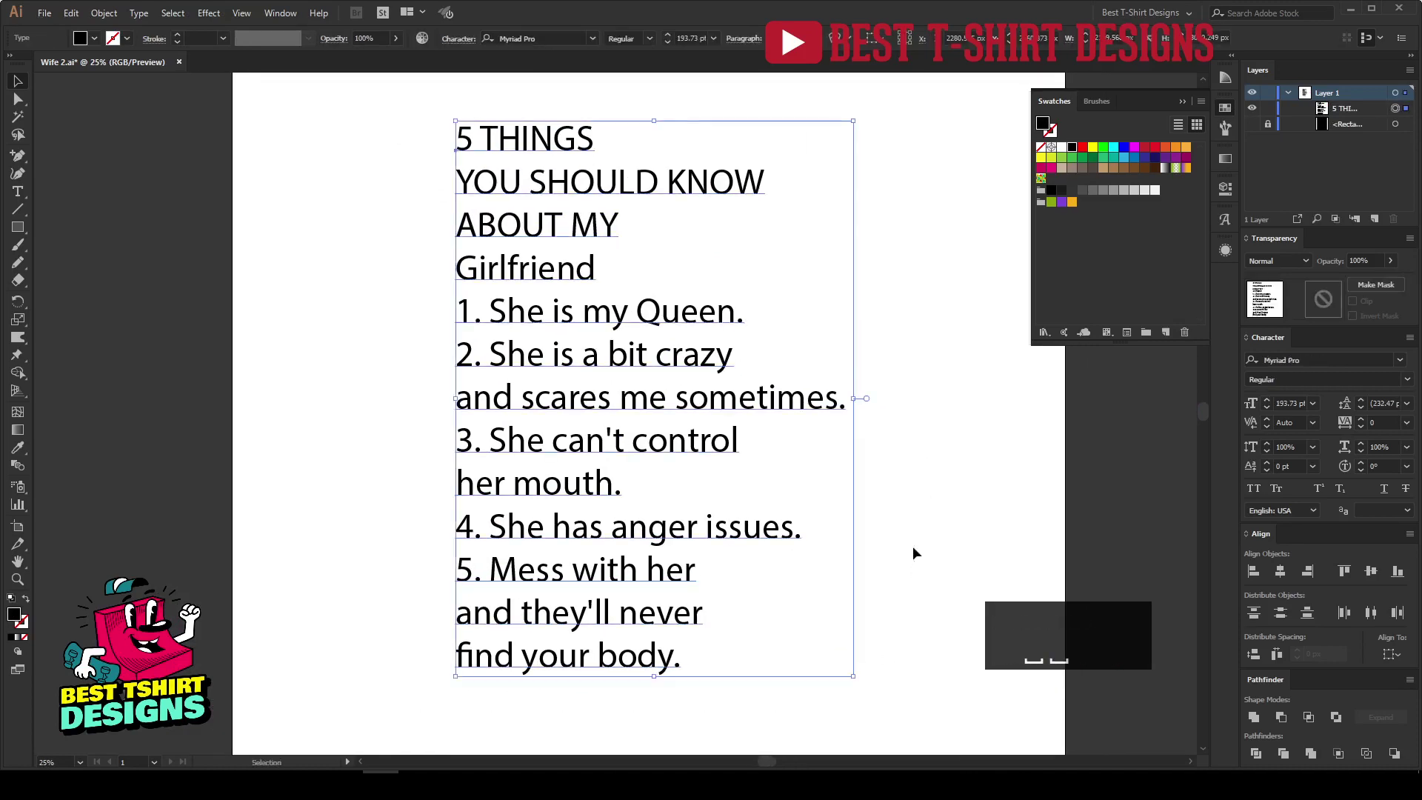
{"action": "left_click", "coordinate": [895, 546]}
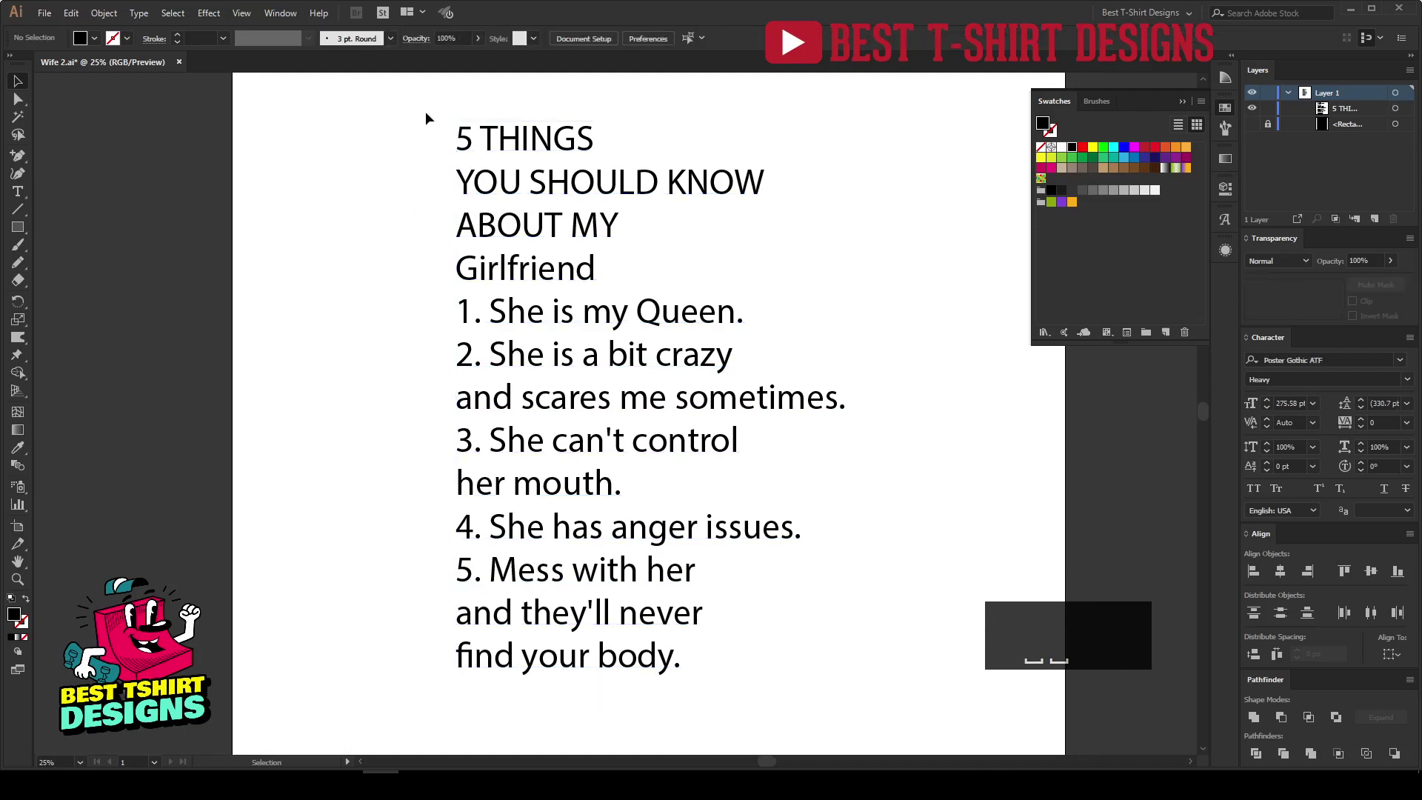
{"action": "left_click_drag", "start_coordinate": [425, 113], "coordinate": [845, 699]}
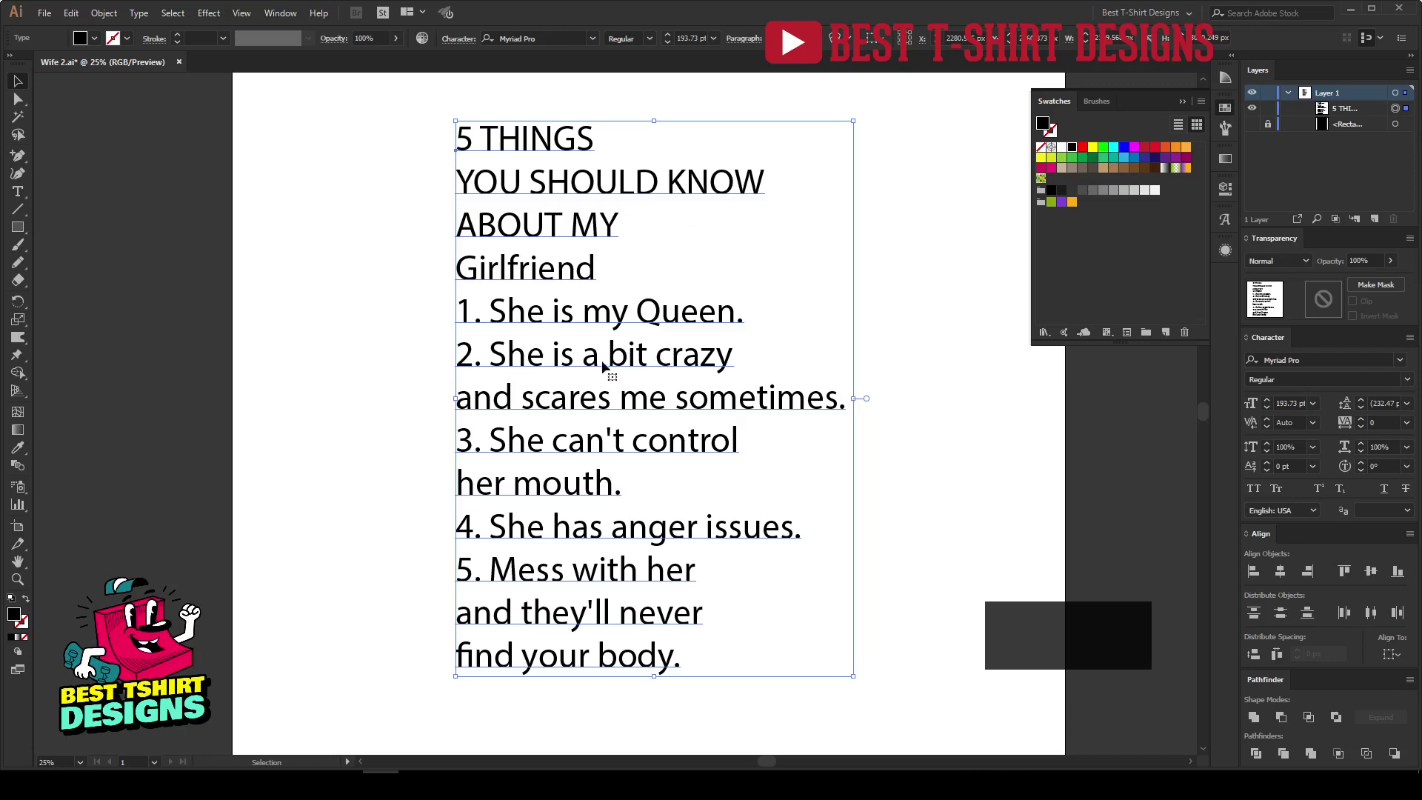
{"action": "left_click", "coordinate": [46, 16]}
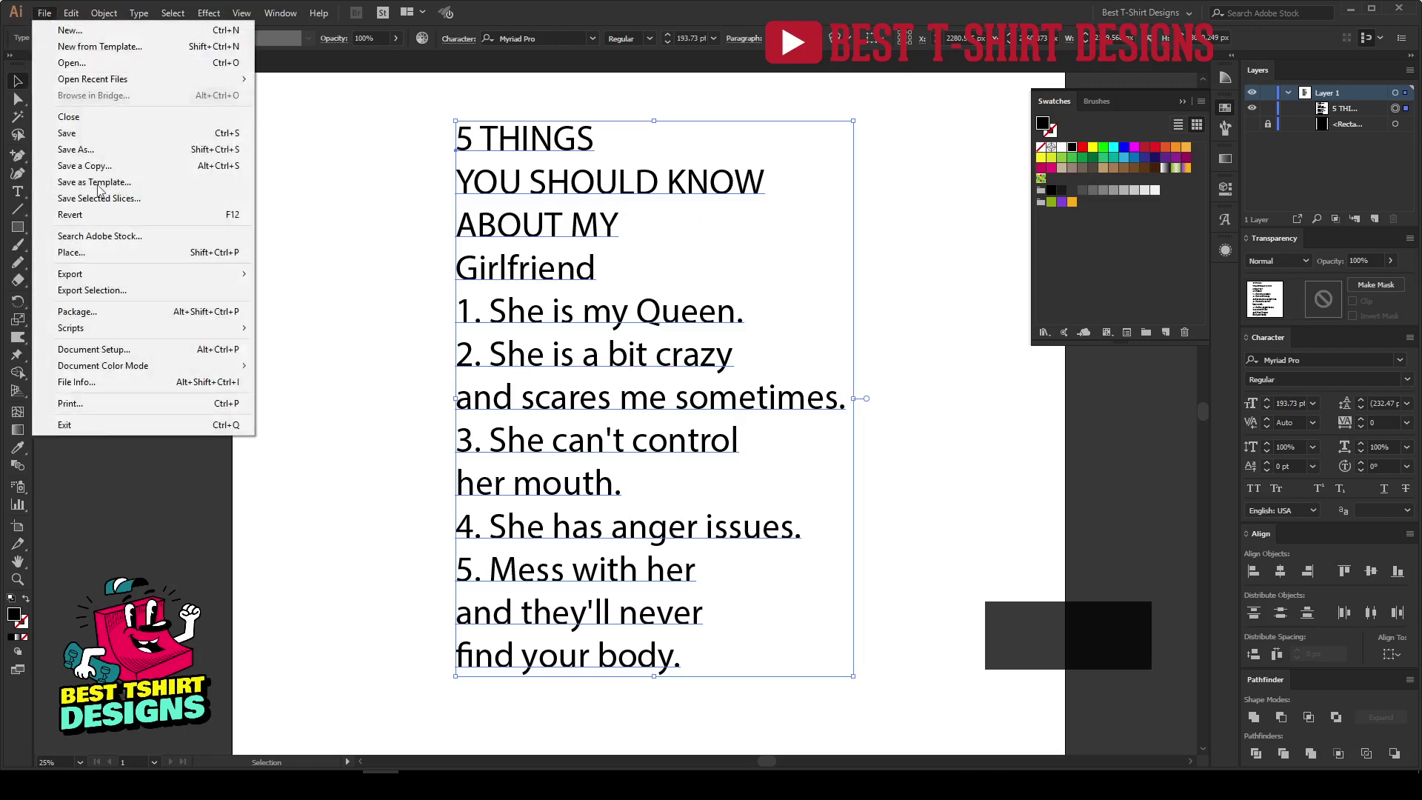
{"action": "mouse_move", "coordinate": [127, 322]}
{"action": "left_click", "coordinate": [333, 327]}
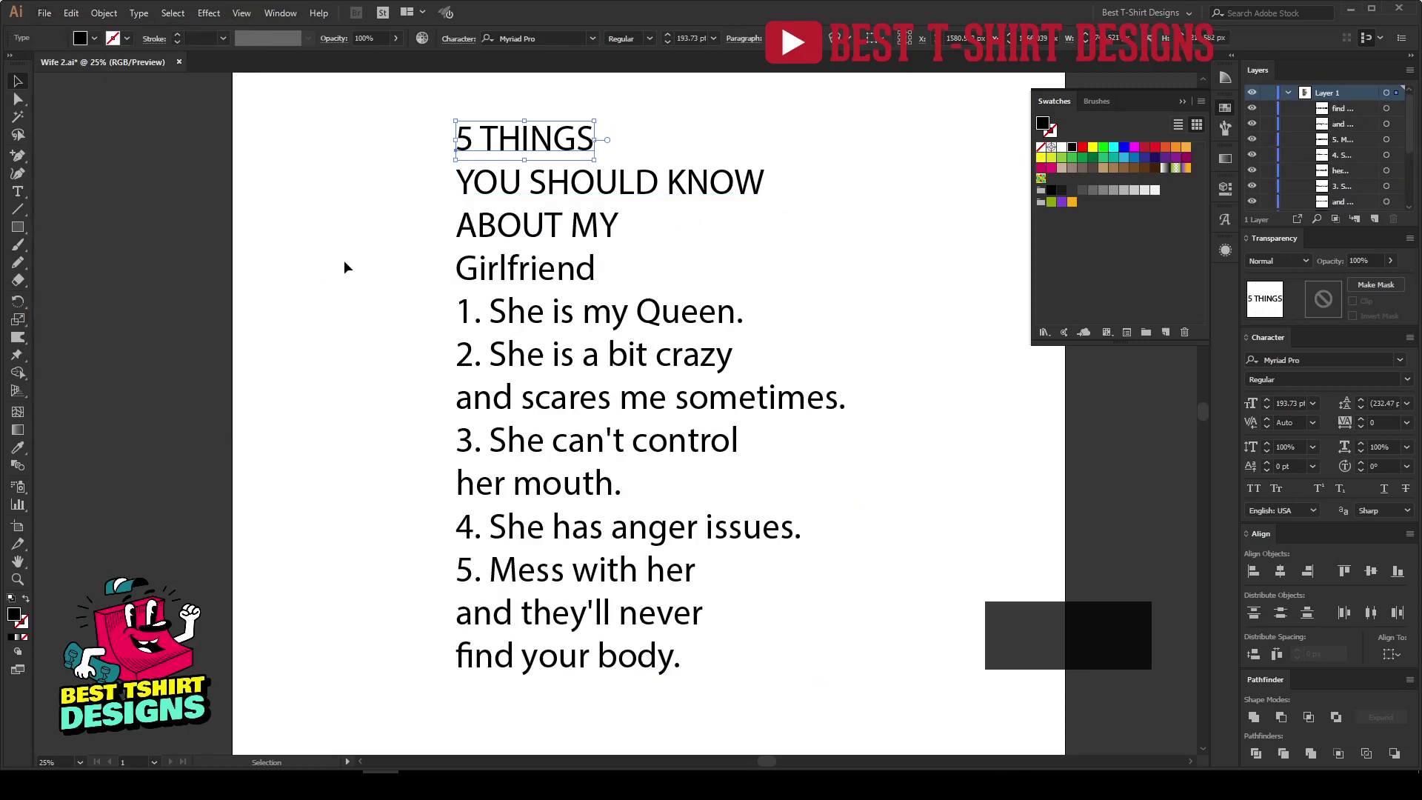
{"action": "left_click", "coordinate": [343, 260]}
Step: Enlarge the "Girlfriend" line from its center to a font size of about 276 pt
{"action": "left_click", "coordinate": [498, 284]}
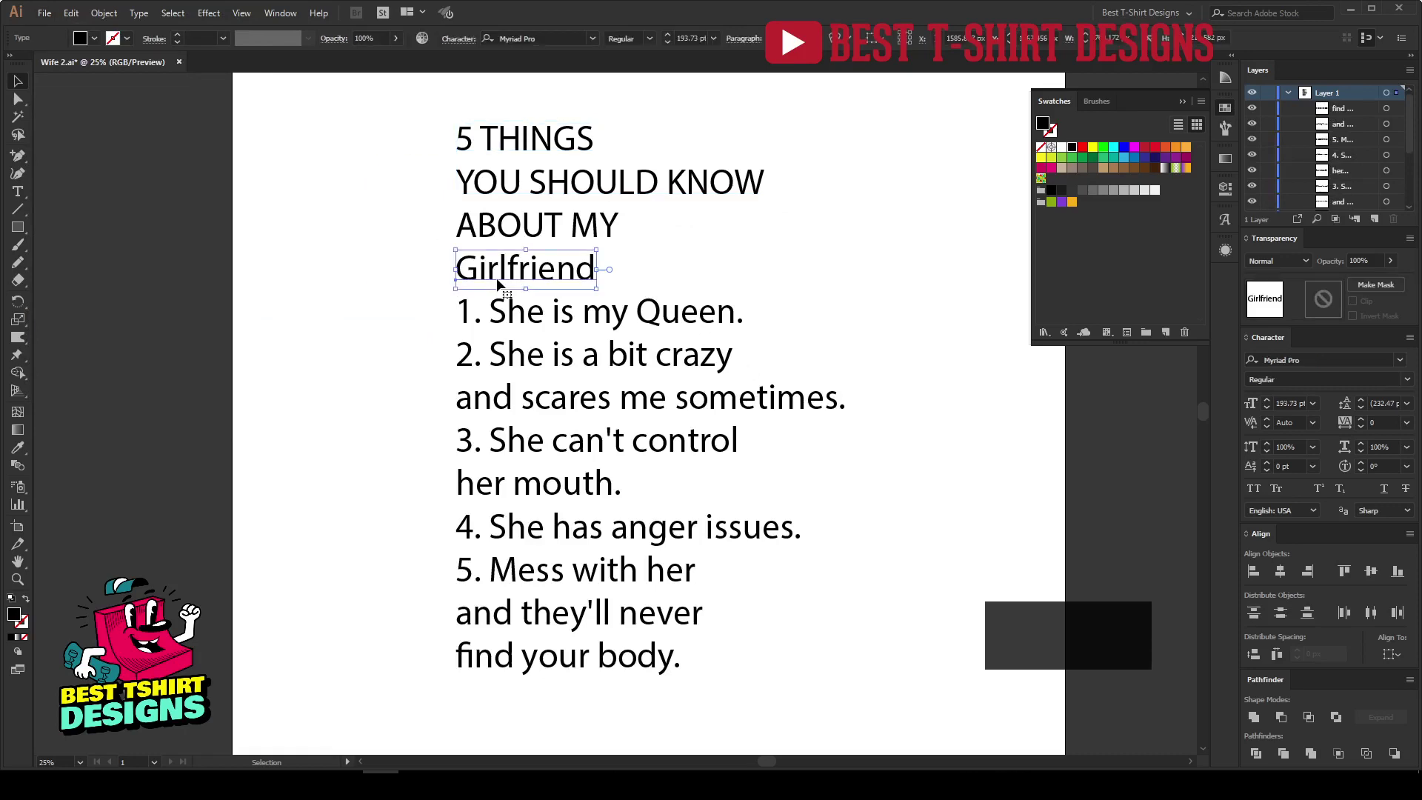
{"action": "left_click_drag", "start_coordinate": [600, 269], "coordinate": [628, 270]}
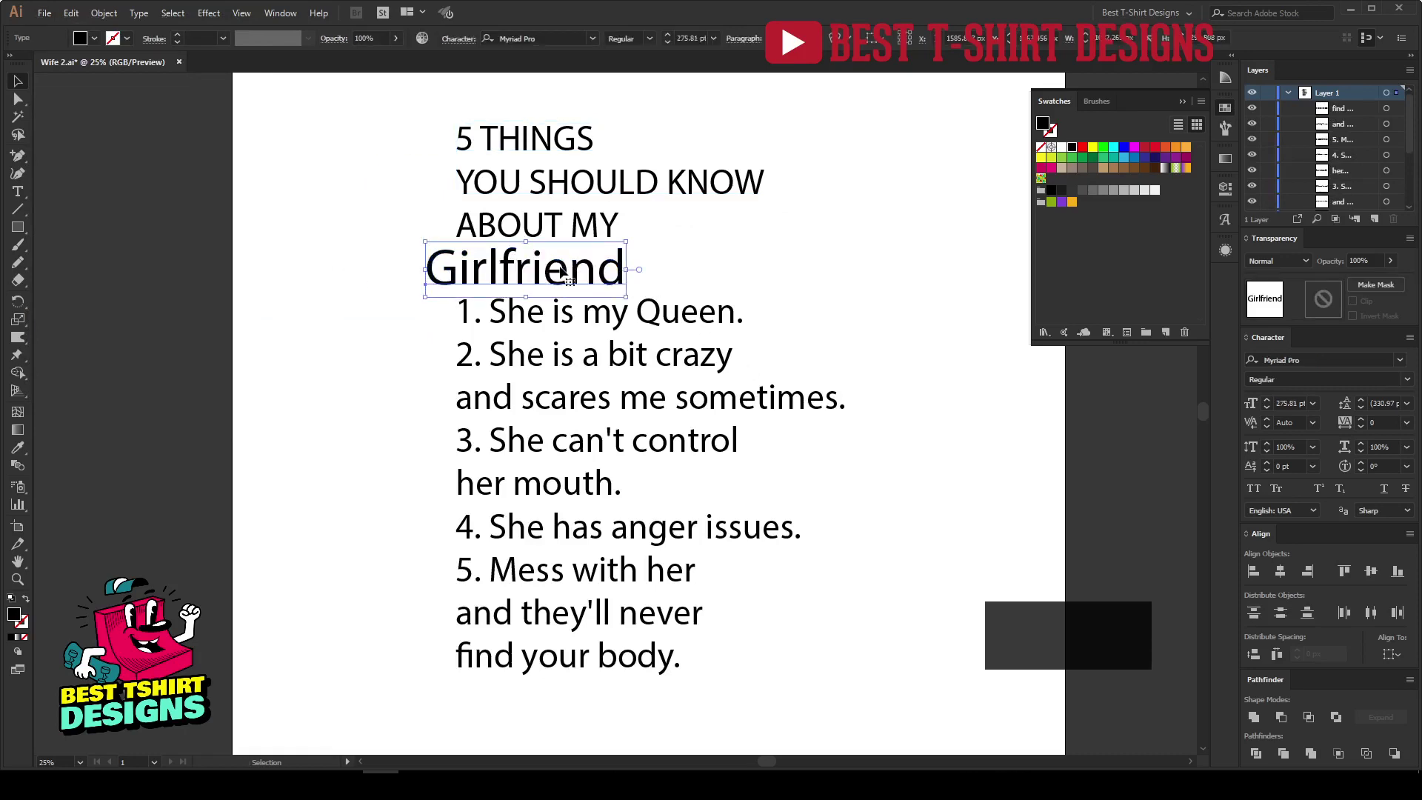
{"action": "left_click", "coordinate": [277, 268]}
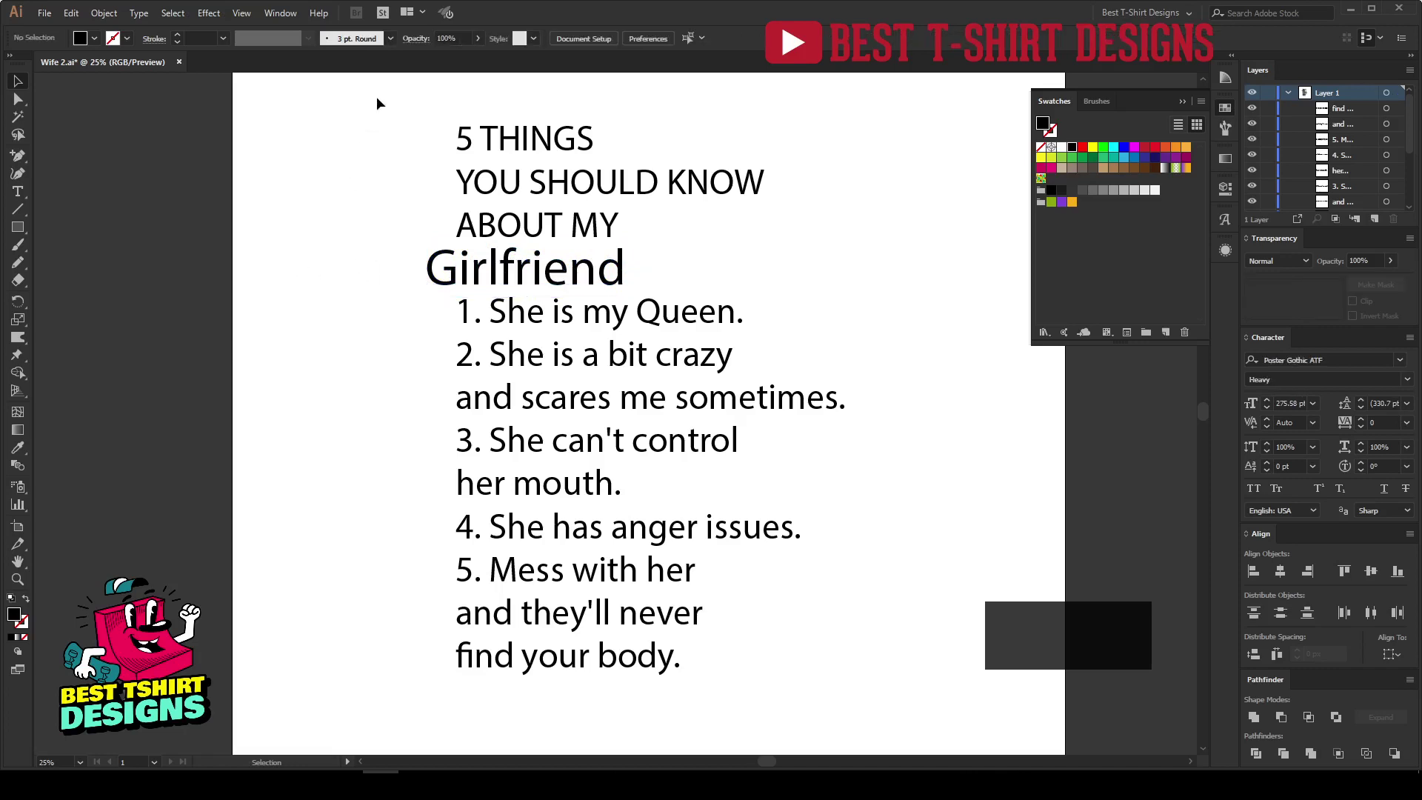
Step: Align all the text lines on their horizontal centers and shift the whole stack slightly toward the artboard's middle
{"action": "left_click_drag", "start_coordinate": [377, 98], "coordinate": [474, 281]}
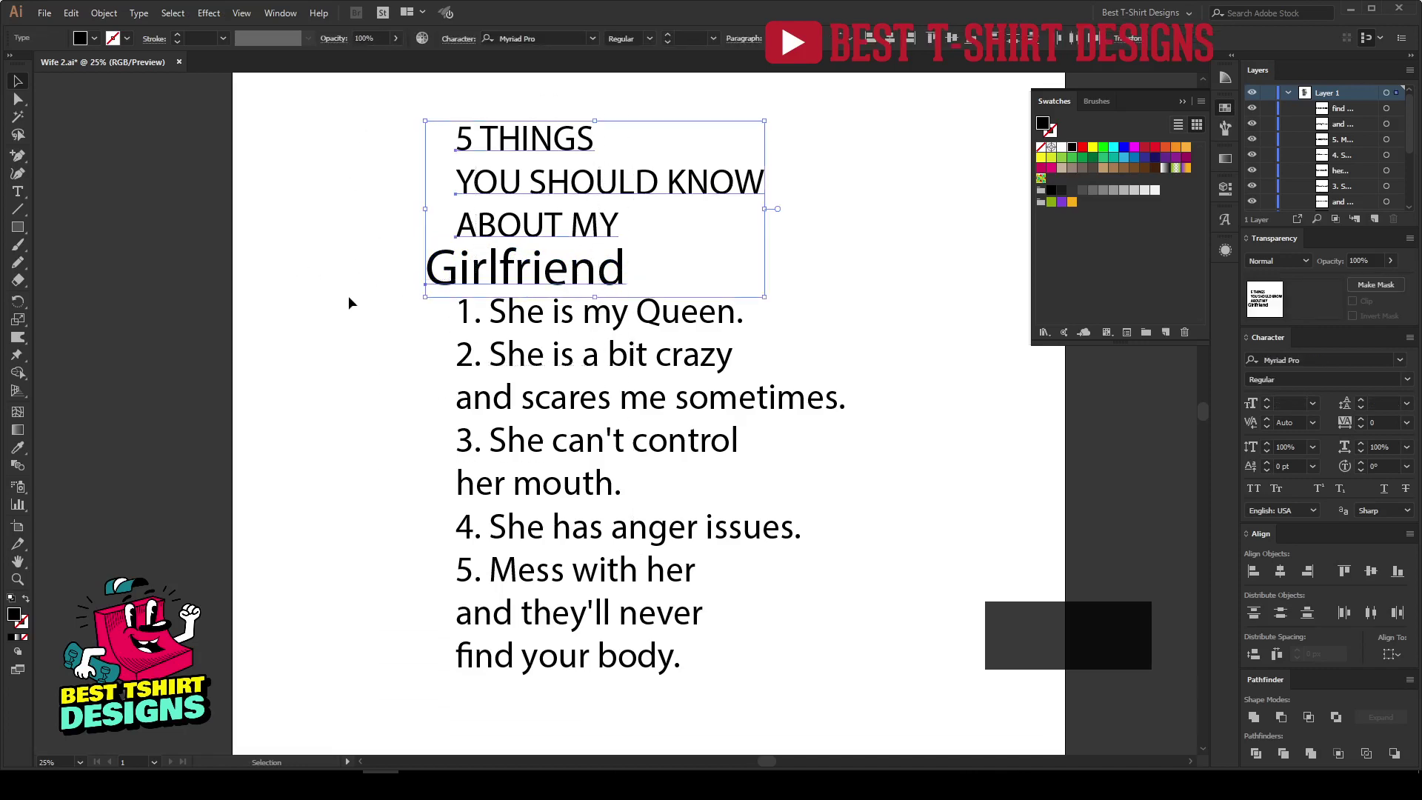
{"action": "left_click_drag", "start_coordinate": [348, 296], "coordinate": [872, 672]}
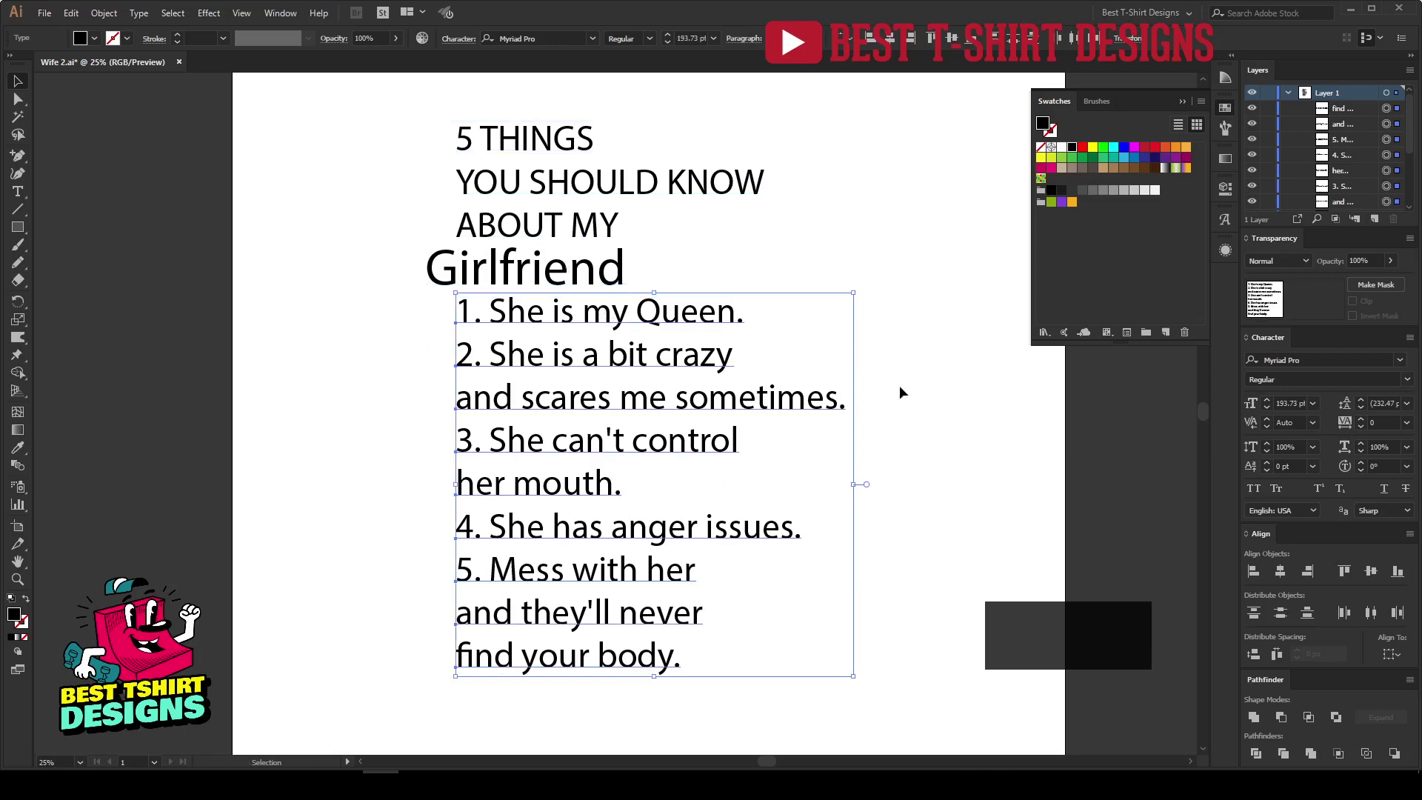
{"action": "scroll", "coordinate": [522, 393], "scroll_direction": "down", "scroll_amount": 1}
{"action": "left_click_drag", "start_coordinate": [417, 174], "coordinate": [816, 624]}
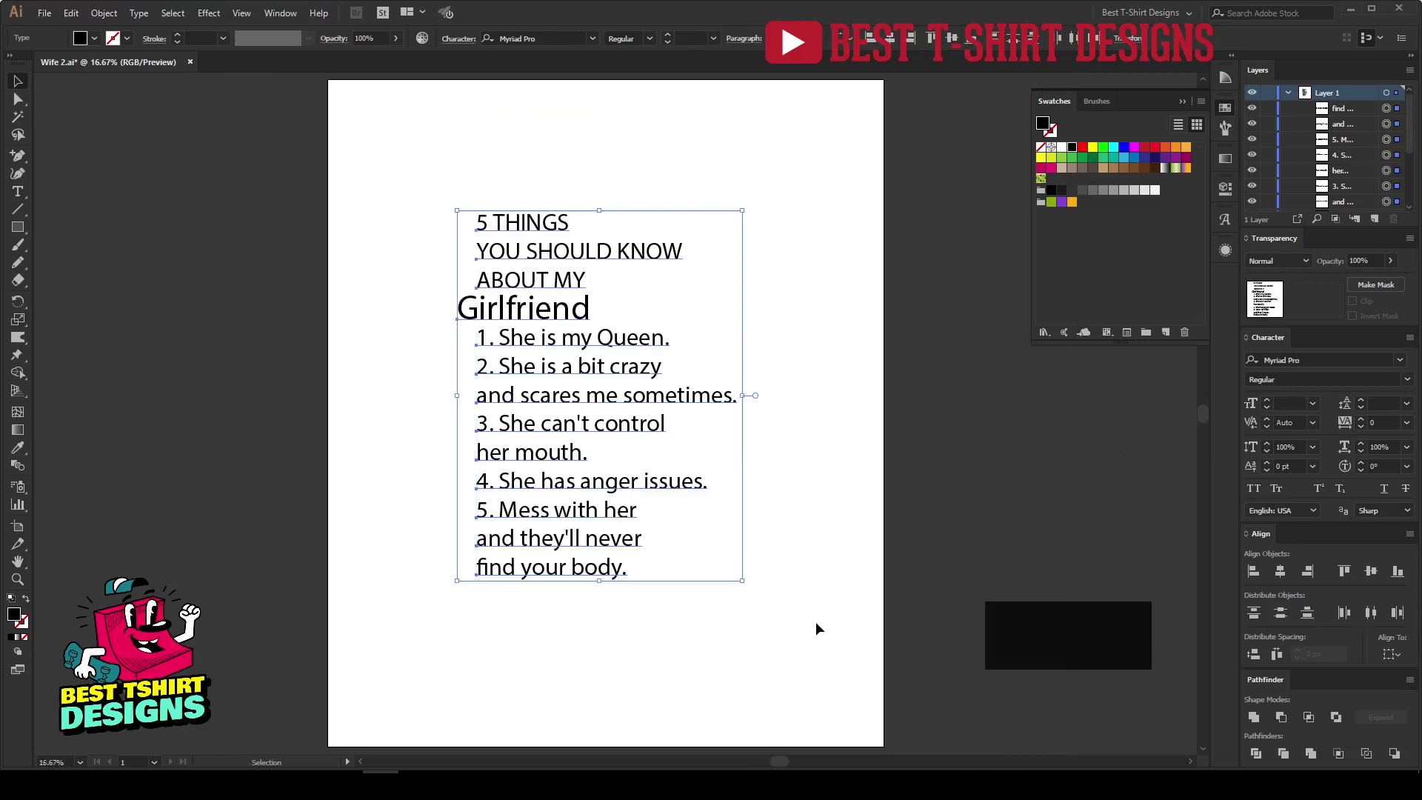
{"action": "left_click", "coordinate": [890, 41]}
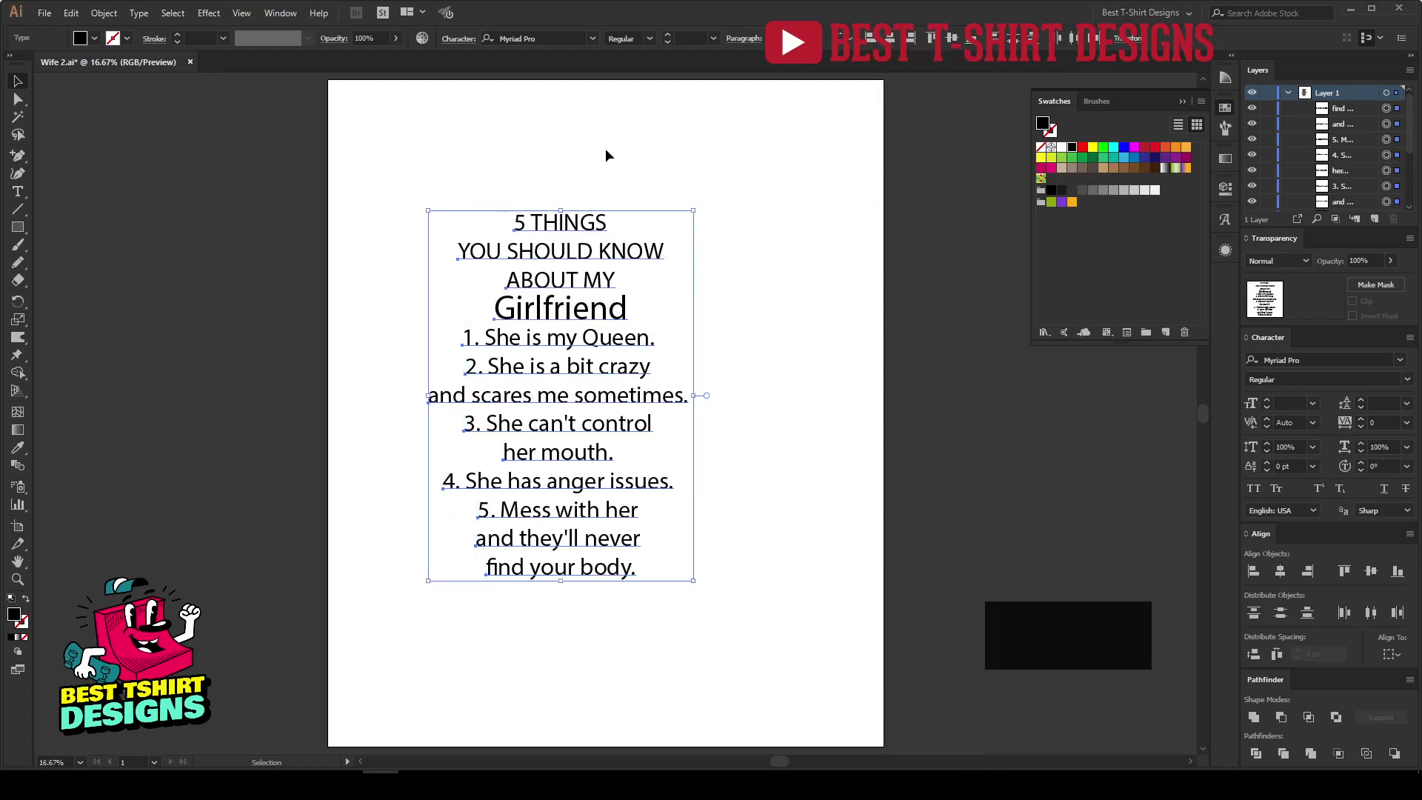
{"action": "left_click_drag", "start_coordinate": [584, 268], "coordinate": [616, 258]}
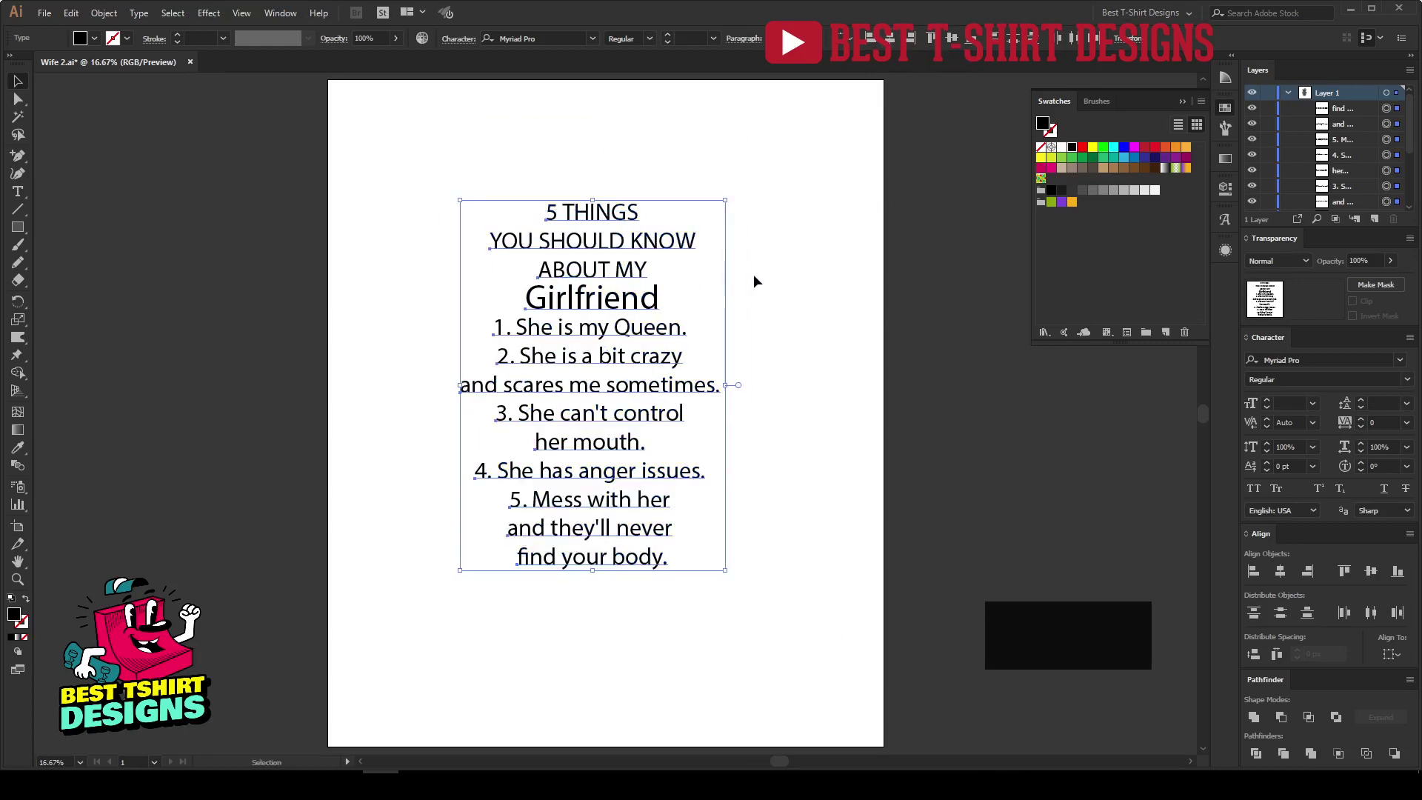
{"action": "left_click", "coordinate": [753, 274]}
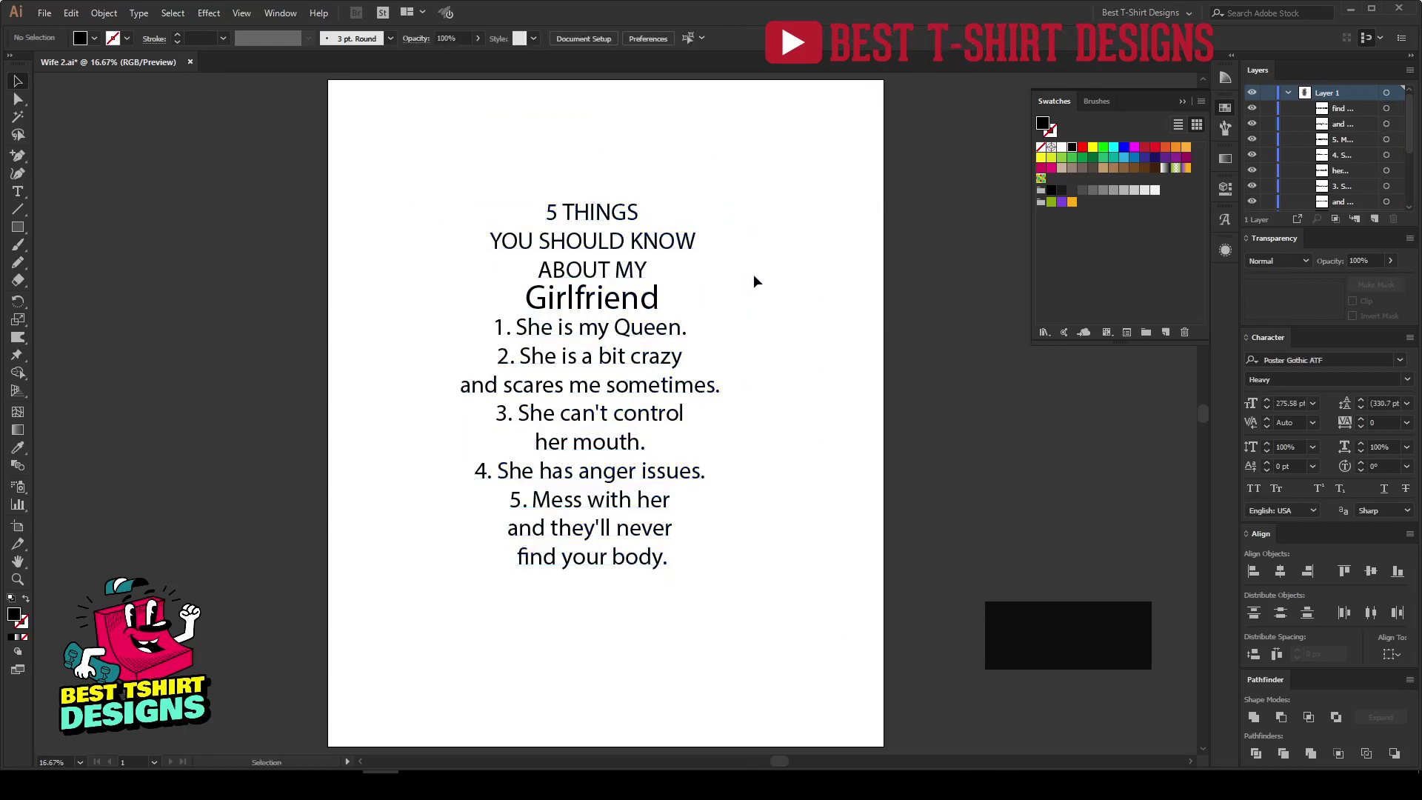
{"action": "scroll", "coordinate": [753, 274], "scroll_direction": "up", "scroll_amount": 1}
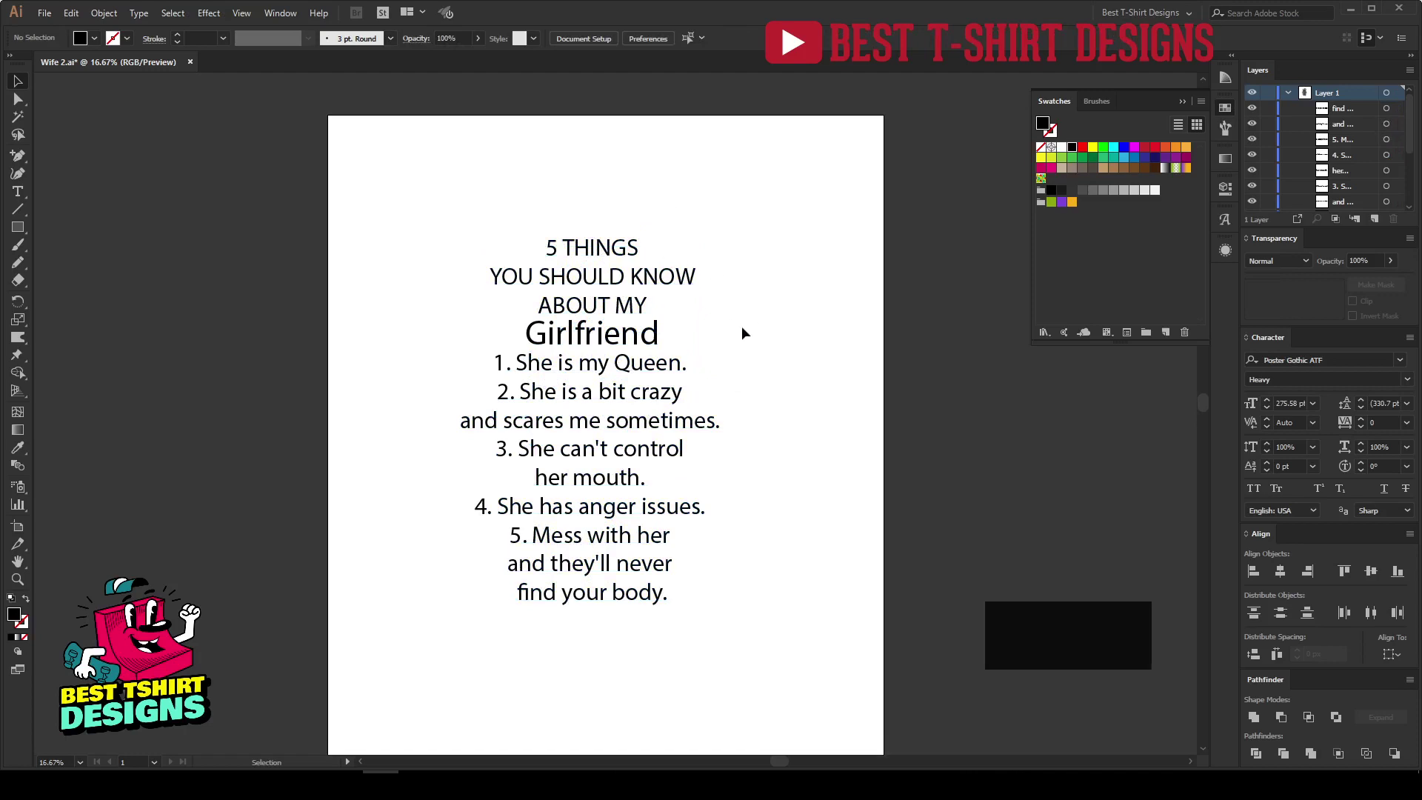
{"action": "left_click_drag", "start_coordinate": [432, 198], "coordinate": [805, 659]}
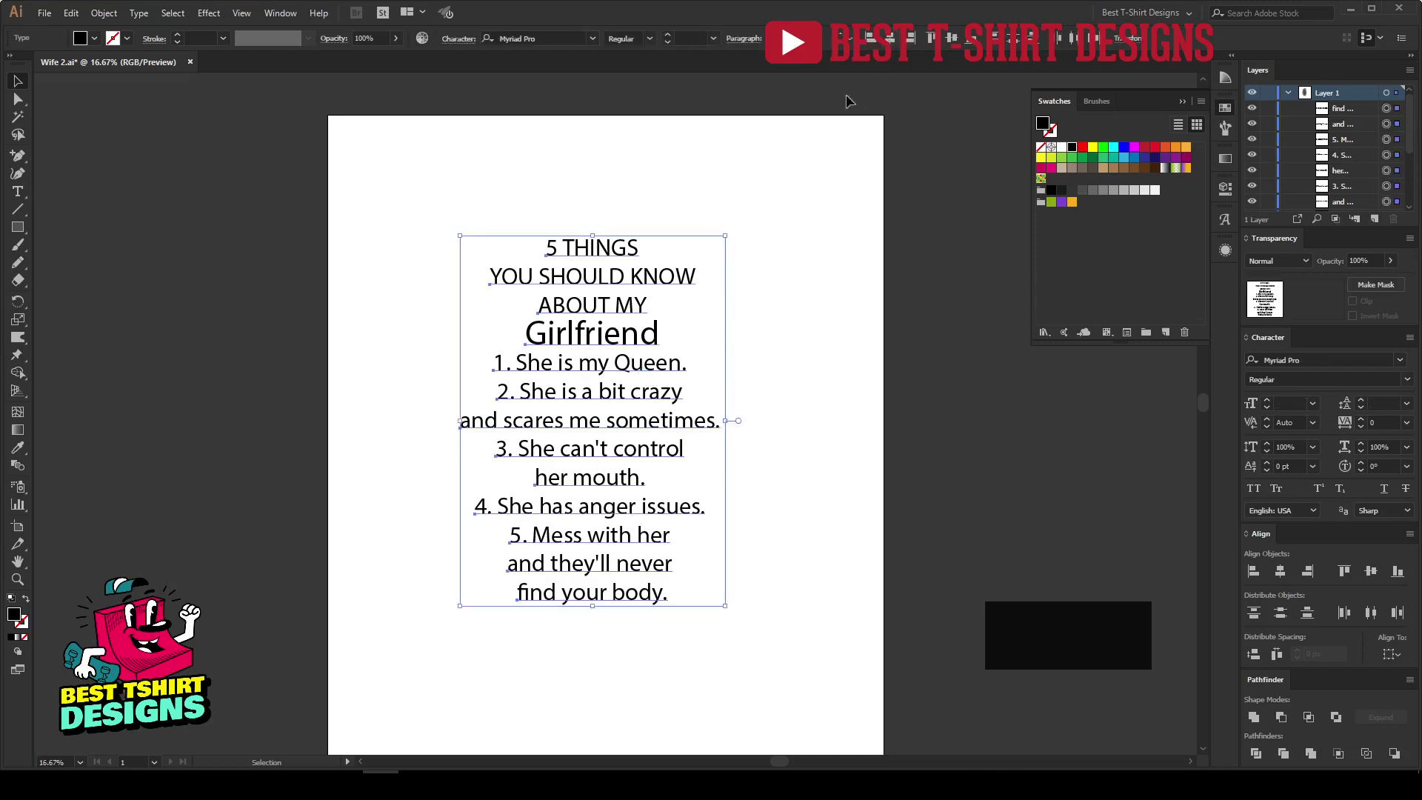
{"action": "left_click", "coordinate": [764, 220]}
{"action": "left_click_drag", "start_coordinate": [434, 208], "coordinate": [806, 663]}
{"action": "left_click", "coordinate": [787, 463]}
Step: Move the numbered list lines down to the lower part of the artboard, leaving space below the heading
{"action": "key", "text": "ctrl+plus"}
{"action": "scroll", "coordinate": [483, 280], "scroll_direction": "down", "scroll_amount": 3}
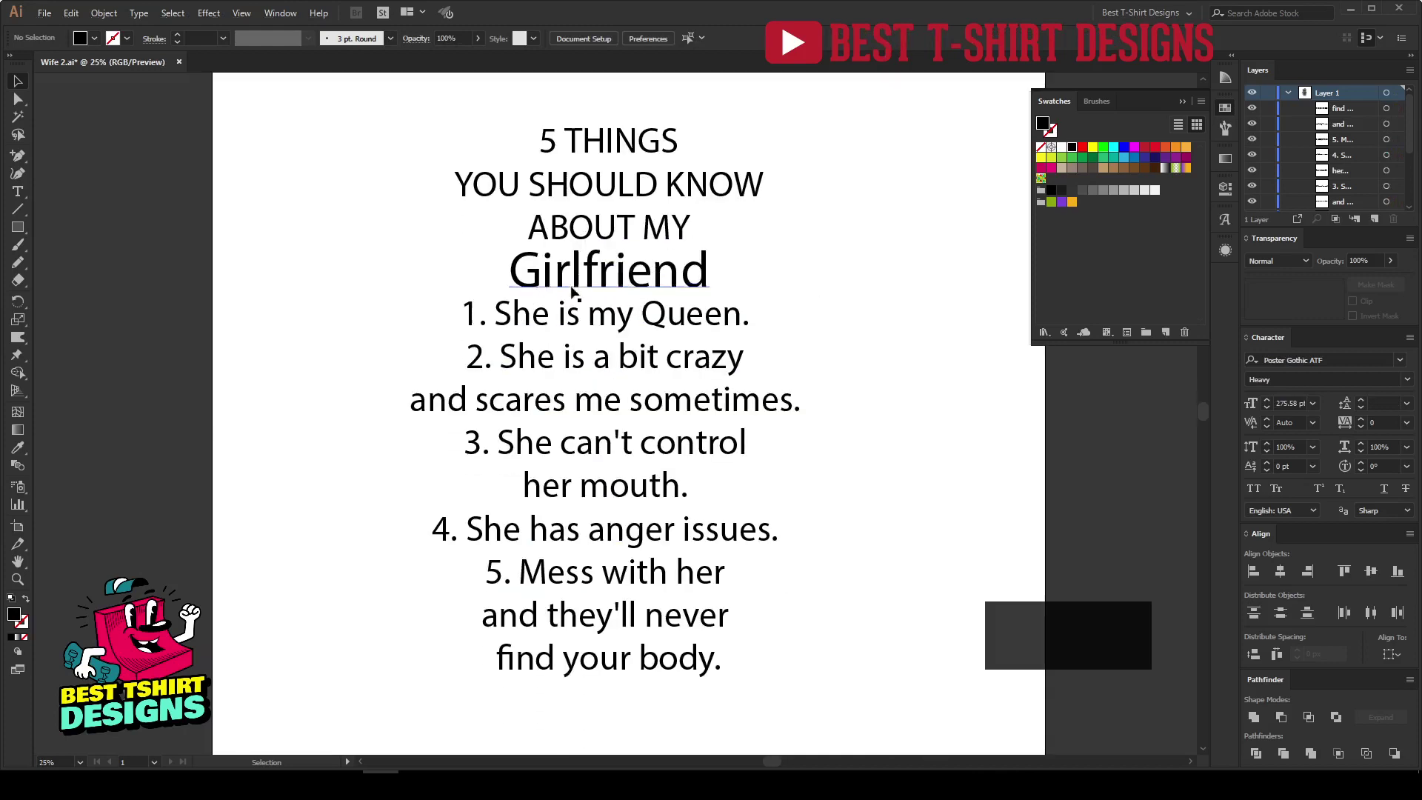
{"action": "left_click_drag", "start_coordinate": [367, 295], "coordinate": [892, 672]}
{"action": "key", "text": "ctrl+minus"}
{"action": "left_click_drag", "start_coordinate": [641, 342], "coordinate": [656, 506]}
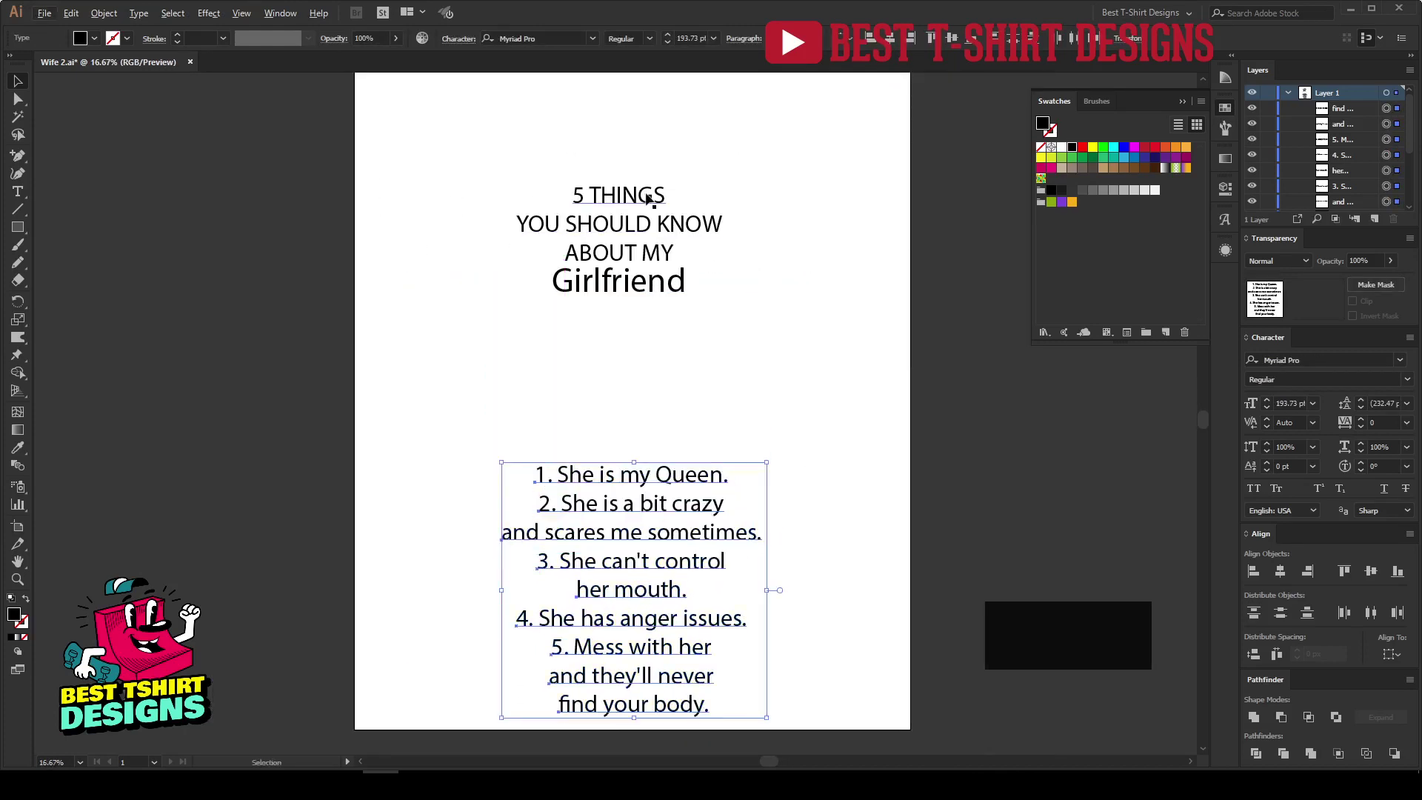
Step: Set the "5 THINGS" line in Poster Gothic ATF Heavy and enlarge it to about 342 pt
{"action": "scroll", "coordinate": [646, 195], "scroll_direction": "up", "scroll_amount": 2}
{"action": "left_click_drag", "start_coordinate": [387, 163], "coordinate": [895, 417]}
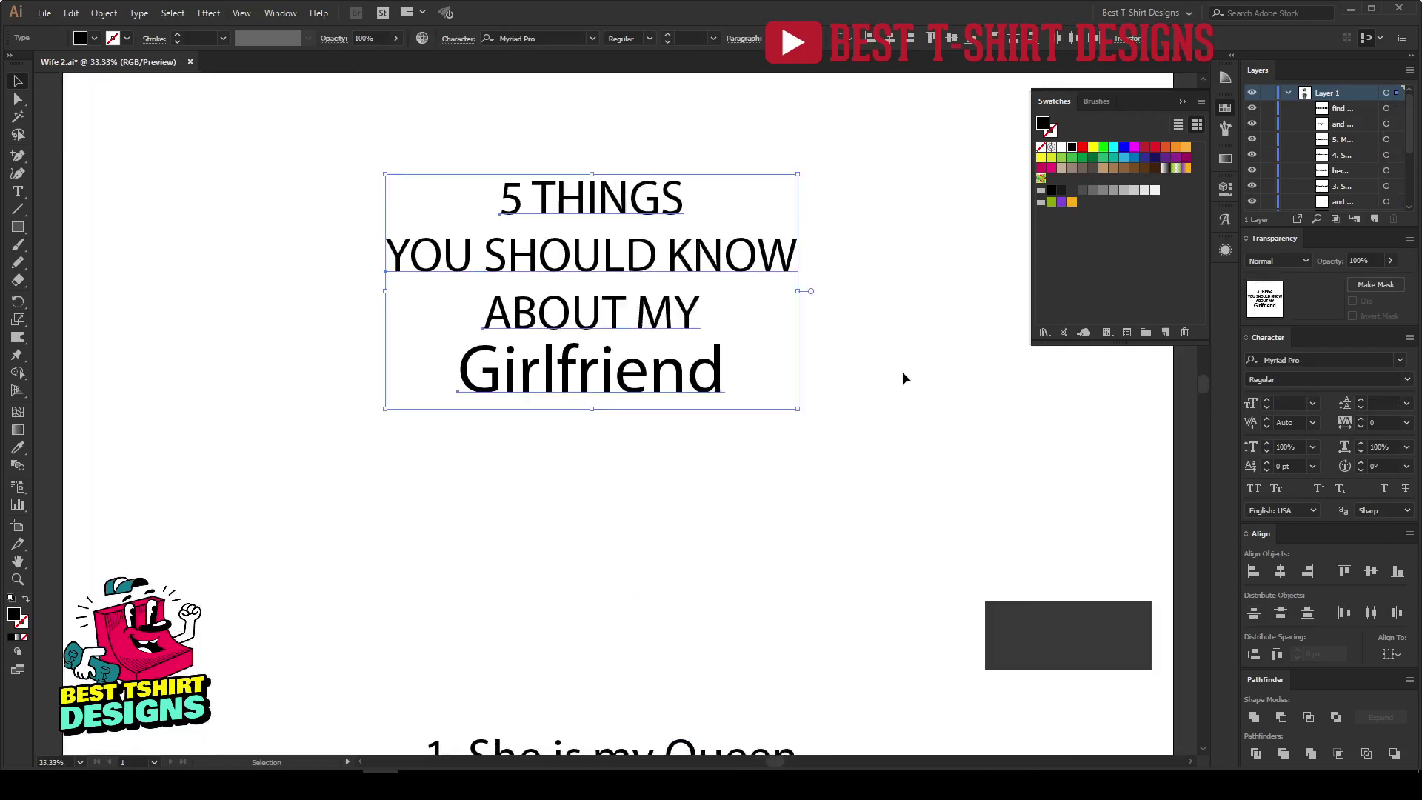
{"action": "left_click", "coordinate": [902, 378]}
{"action": "right_click", "coordinate": [617, 201]}
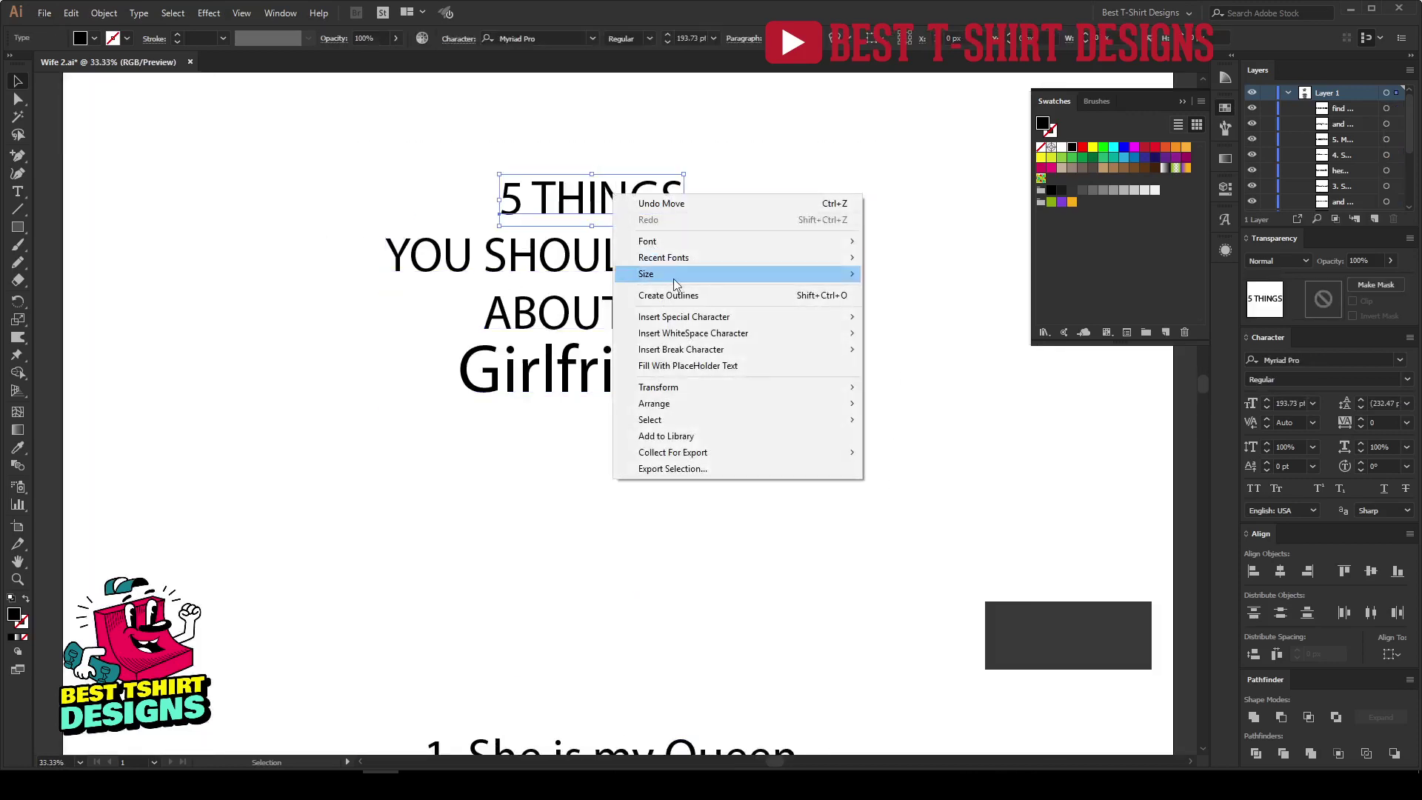
{"action": "mouse_move", "coordinate": [667, 257]}
{"action": "left_click", "coordinate": [955, 323]}
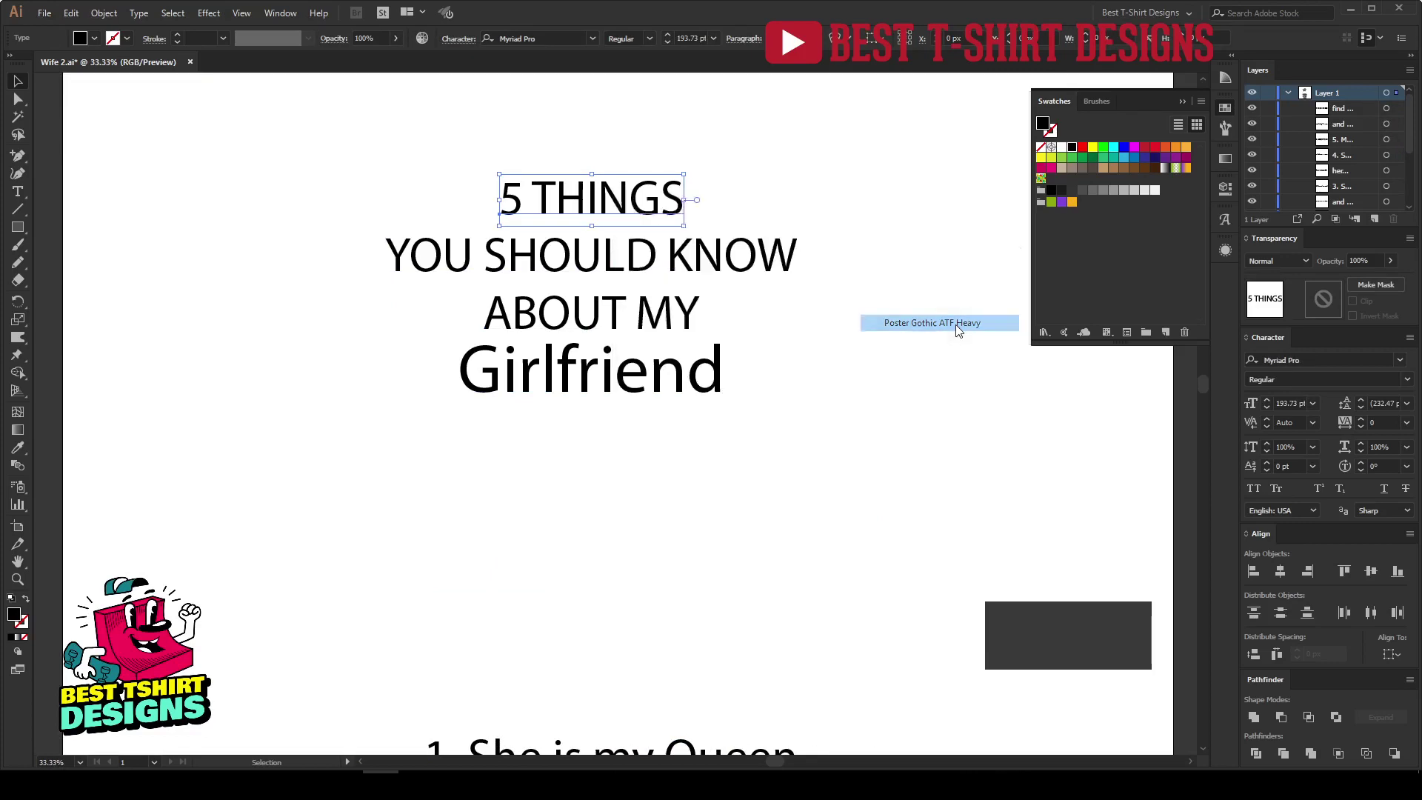
{"action": "left_click_drag", "start_coordinate": [712, 201], "coordinate": [791, 201]}
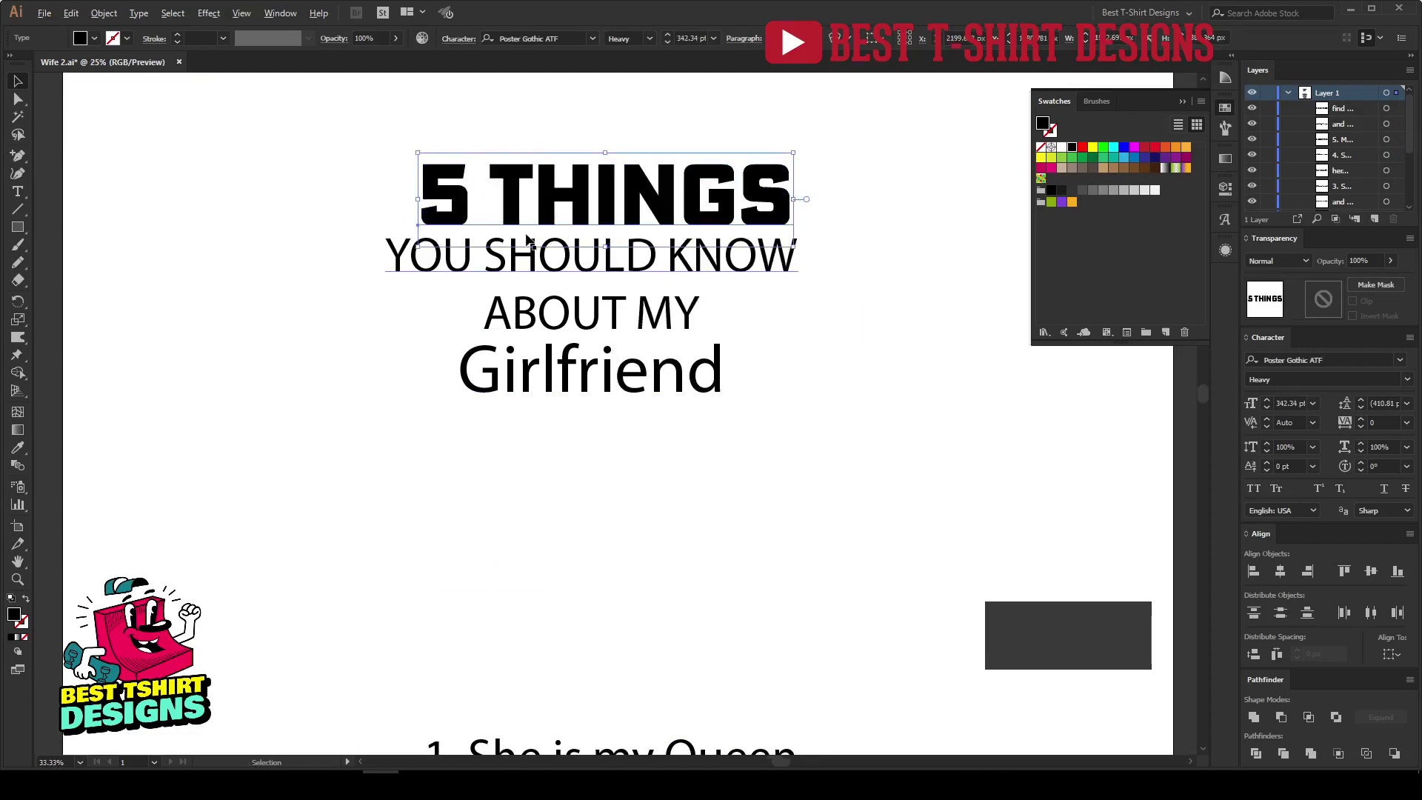
Step: Move "5 THINGS" up to the artboard's upper edge and place "YOU SHOULD KNOW" just beneath it
{"action": "key", "text": "ctrl+minus"}
{"action": "scroll", "coordinate": [622, 222], "scroll_direction": "up", "scroll_amount": 3}
{"action": "left_click_drag", "start_coordinate": [630, 317], "coordinate": [596, 216]}
{"action": "left_click", "coordinate": [802, 293]}
{"action": "left_click_drag", "start_coordinate": [708, 361], "coordinate": [715, 237]}
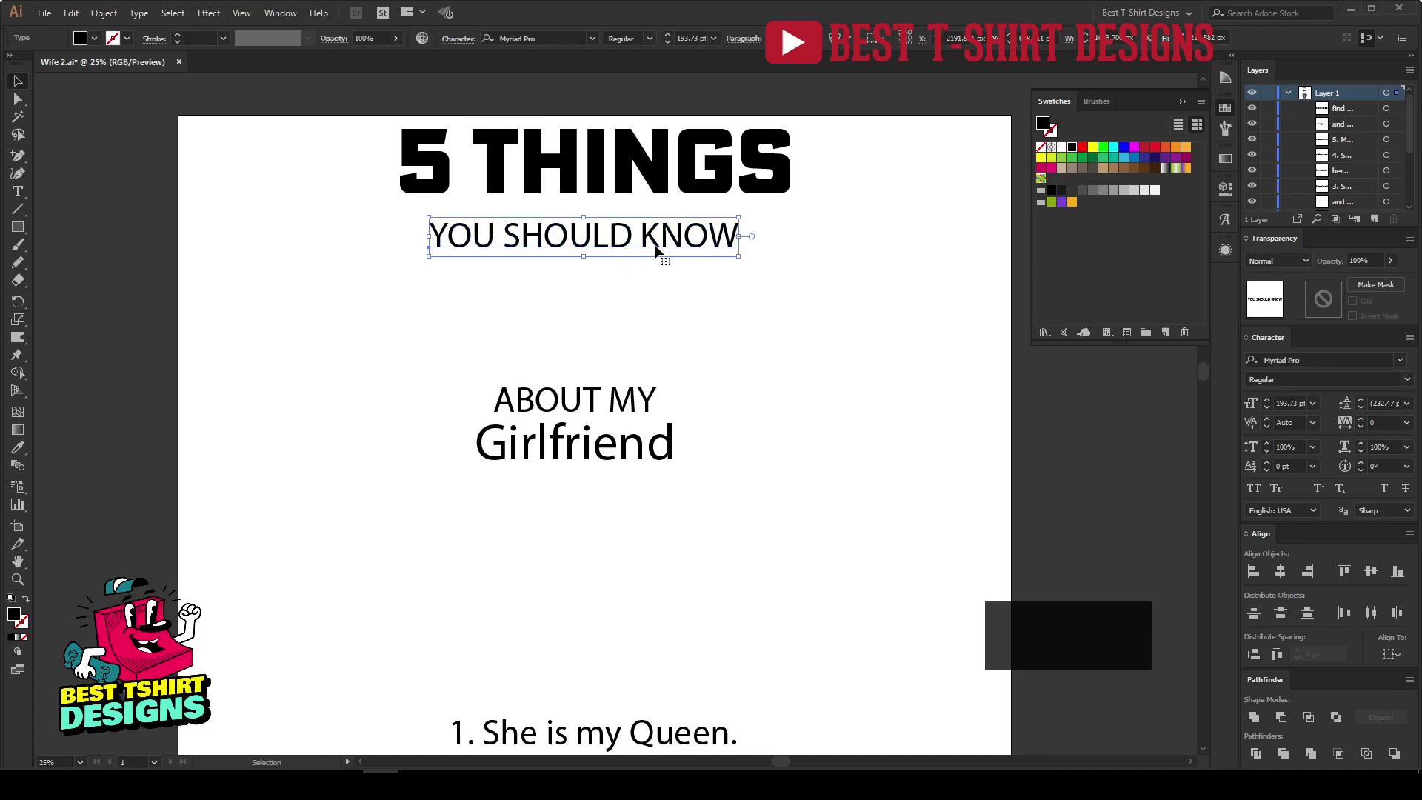
Step: Retype the "YOU SHOULD KNOW" line in title case as "You Should Know"
{"action": "double_click", "coordinate": [660, 246]}
{"action": "key", "text": "ctrl+a"}
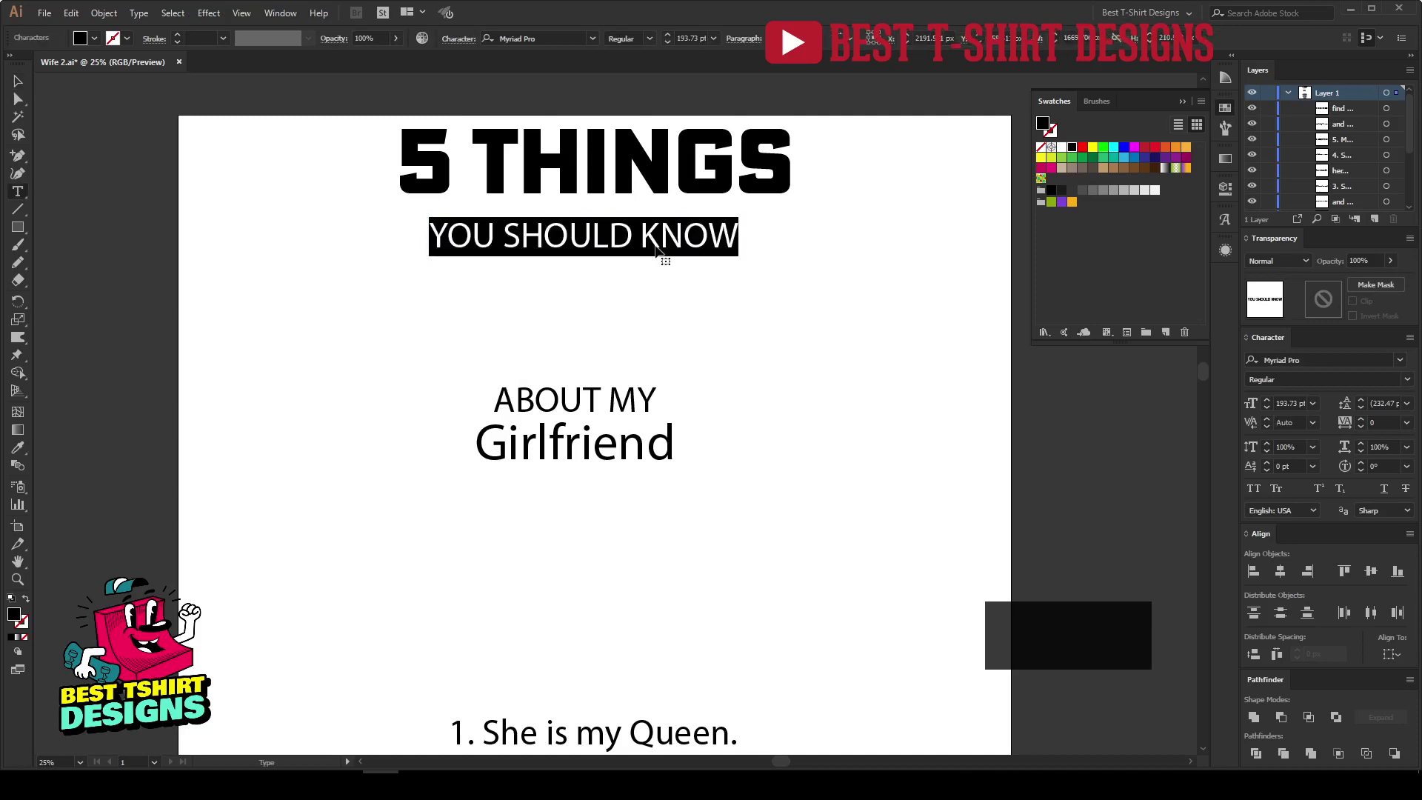
{"action": "type", "text": "You Sho"}
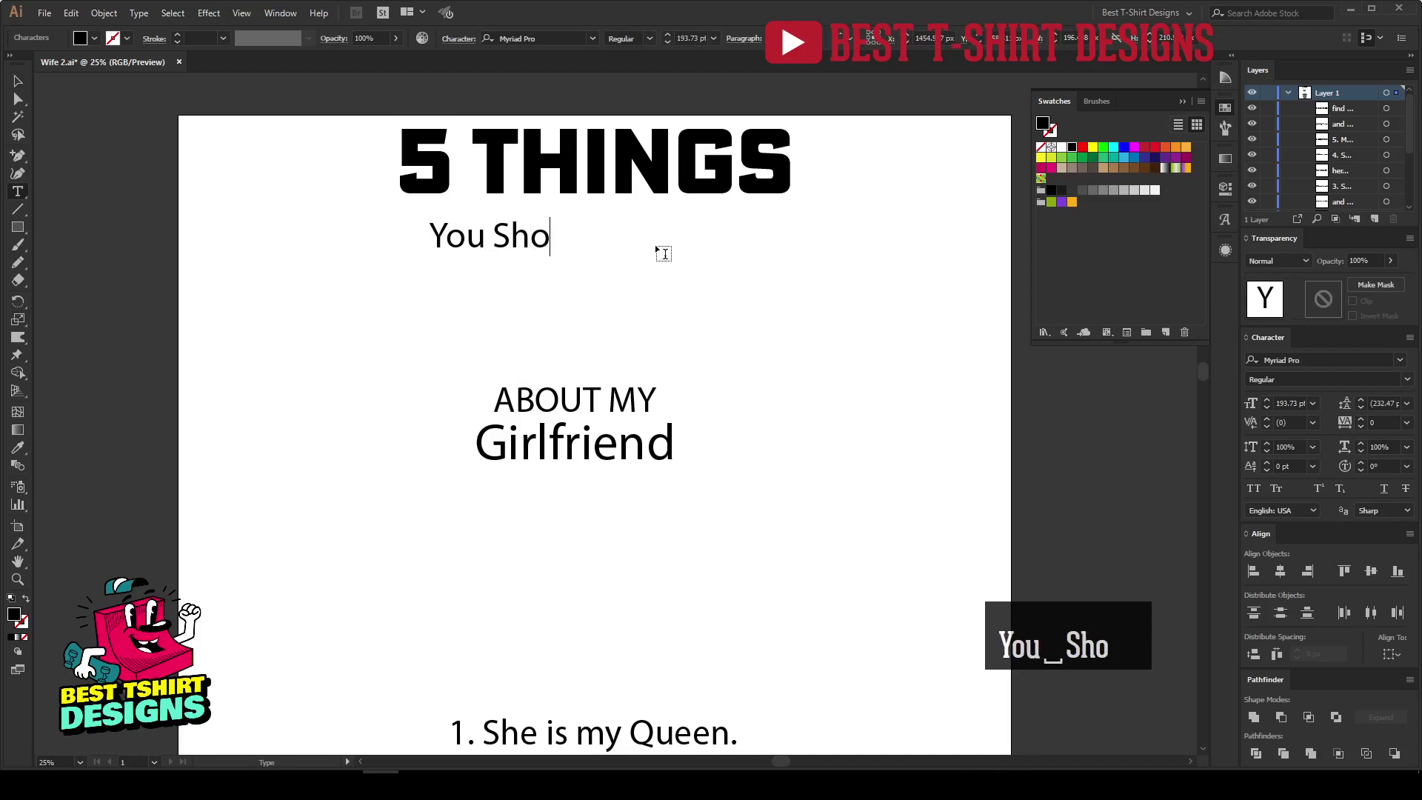
{"action": "type", "text": "uld Know"}
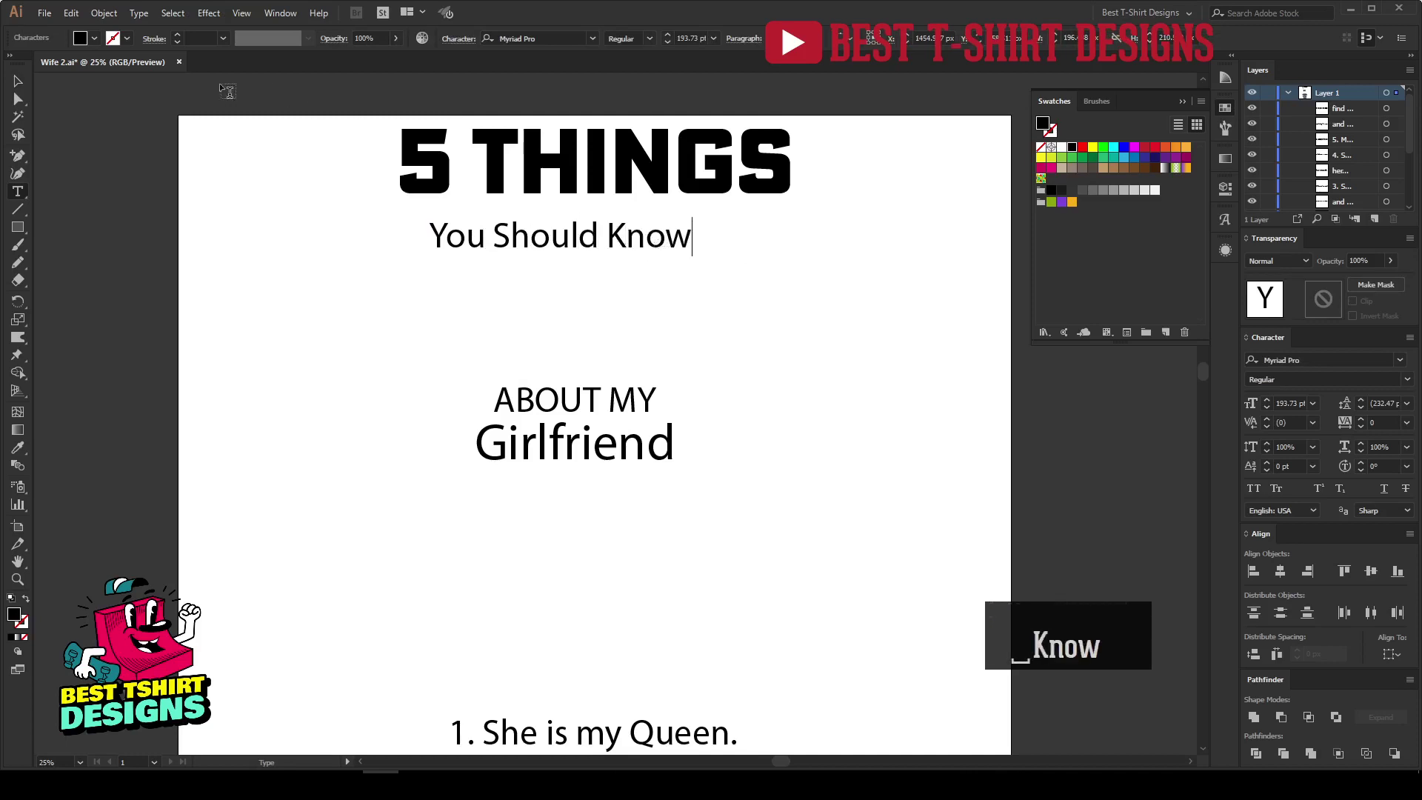
Step: Set the "You Should Know" line in Audacity Script DEMO and enlarge it to slightly wider than "5 THINGS"
{"action": "left_click", "coordinate": [19, 81]}
{"action": "right_click", "coordinate": [640, 252]}
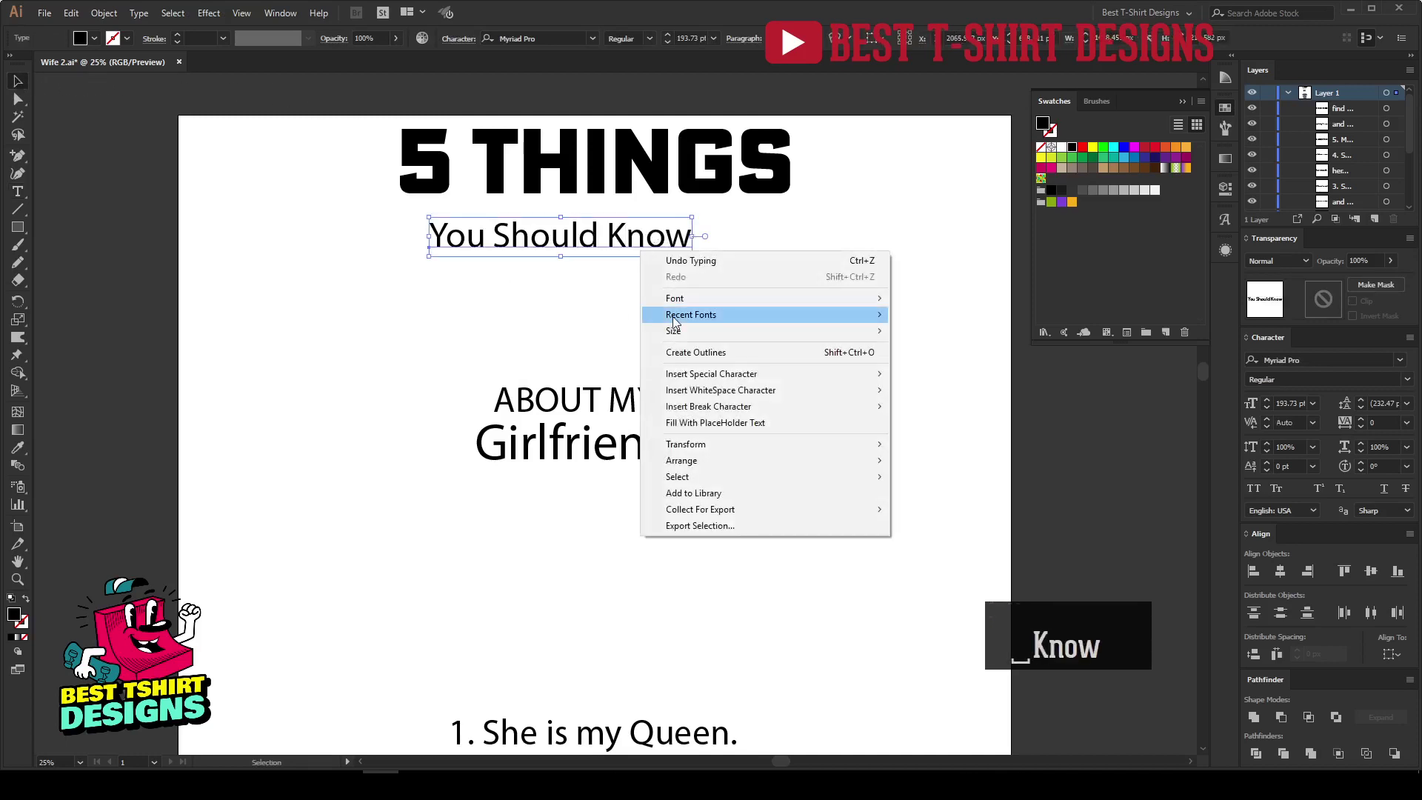
{"action": "mouse_move", "coordinate": [675, 318]}
{"action": "left_click", "coordinate": [934, 359]}
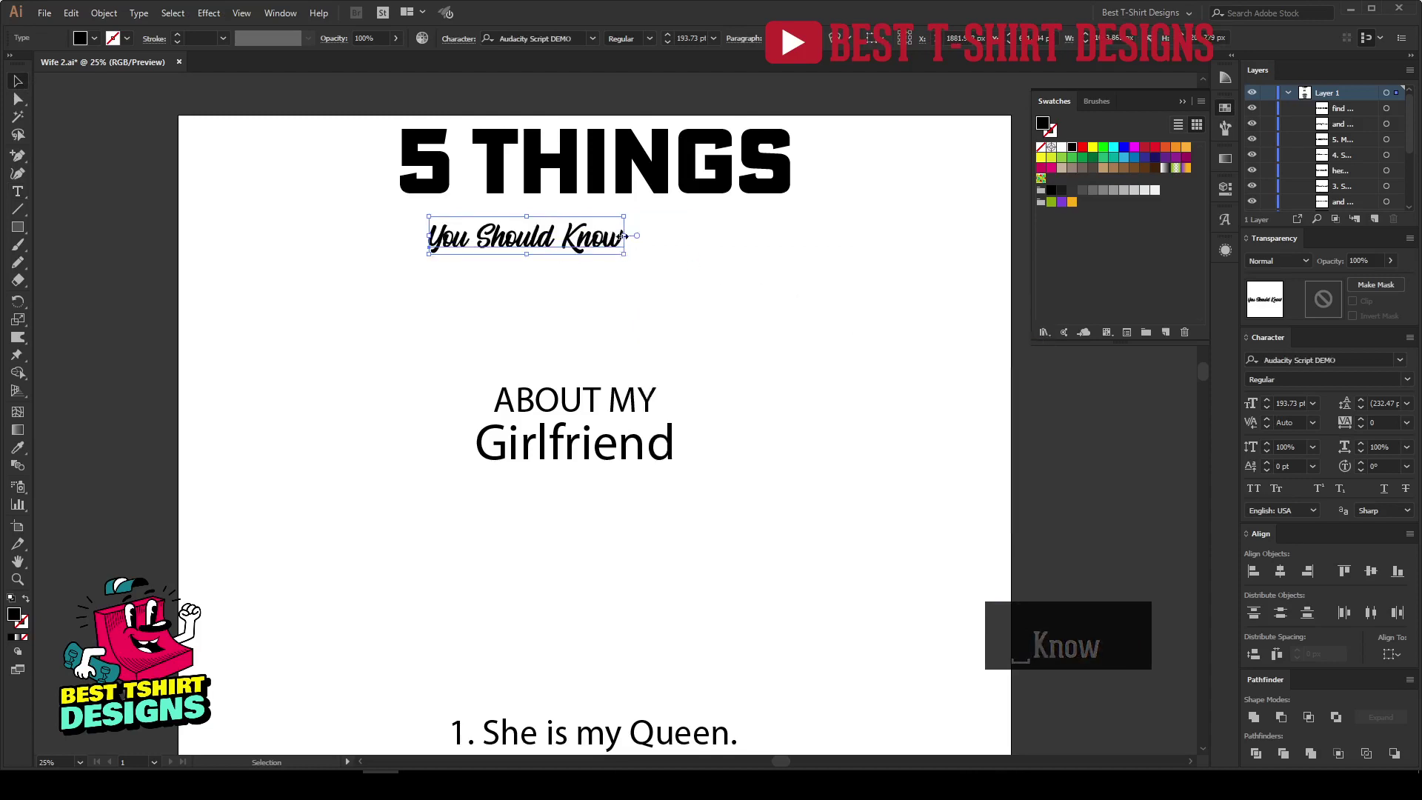
{"action": "left_click_drag", "start_coordinate": [625, 254], "coordinate": [792, 229]}
Step: Give "ABOUT MY" the Poster Gothic ATF Heavy style of "5 THINGS" and centre it, narrower than that line, beneath "You Should Know"
{"action": "left_click_drag", "start_coordinate": [657, 396], "coordinate": [662, 302]}
{"action": "key", "text": "i"}
{"action": "left_click", "coordinate": [651, 158]}
{"action": "key", "text": "v"}
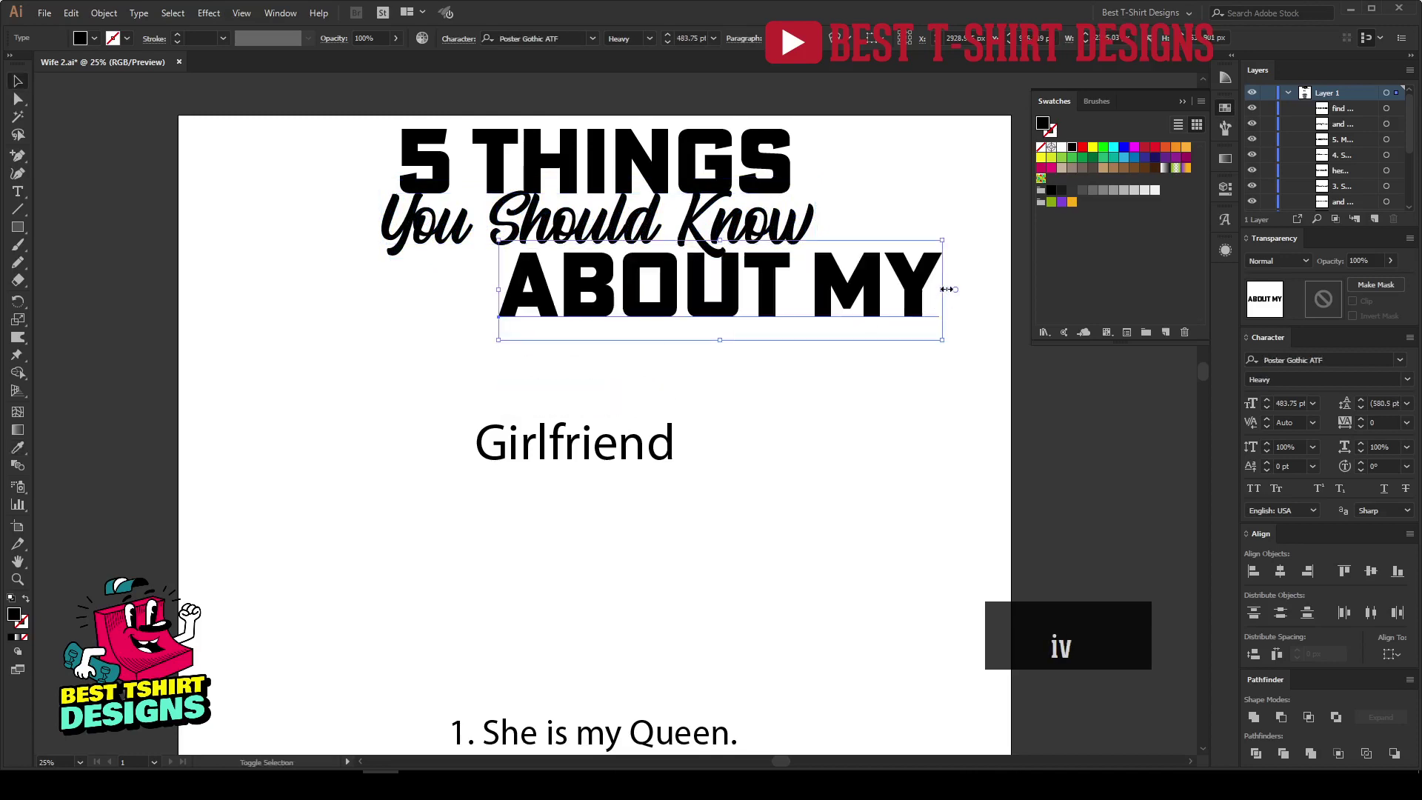
{"action": "left_click_drag", "start_coordinate": [940, 291], "coordinate": [747, 292]}
{"action": "left_click_drag", "start_coordinate": [694, 291], "coordinate": [665, 284]}
Step: Give "Girlfriend" the Audacity Script DEMO style of "You Should Know" at about 756 pt and place it beneath "ABOUT MY"
{"action": "left_click_drag", "start_coordinate": [646, 442], "coordinate": [613, 474]}
{"action": "key", "text": "i"}
{"action": "left_click", "coordinate": [696, 222]}
{"action": "key", "text": "v"}
{"action": "left_click_drag", "start_coordinate": [646, 449], "coordinate": [639, 337]}
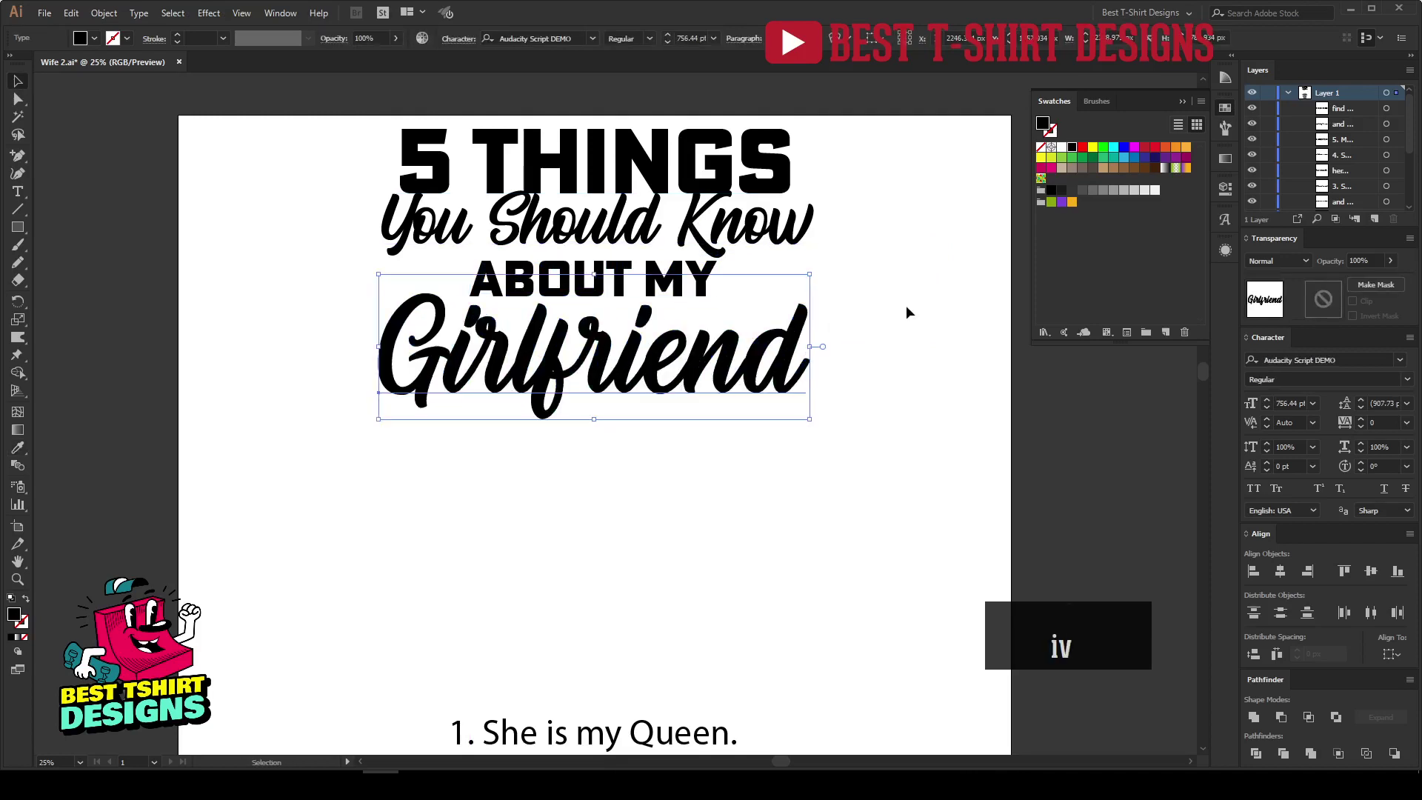
Step: Reduce the "Girlfriend" line to about 686 pt so it matches the width of "5 THINGS"
{"action": "left_click", "coordinate": [910, 311]}
{"action": "scroll", "coordinate": [649, 308], "scroll_direction": "down", "scroll_amount": 1}
{"action": "left_click", "coordinate": [754, 343]}
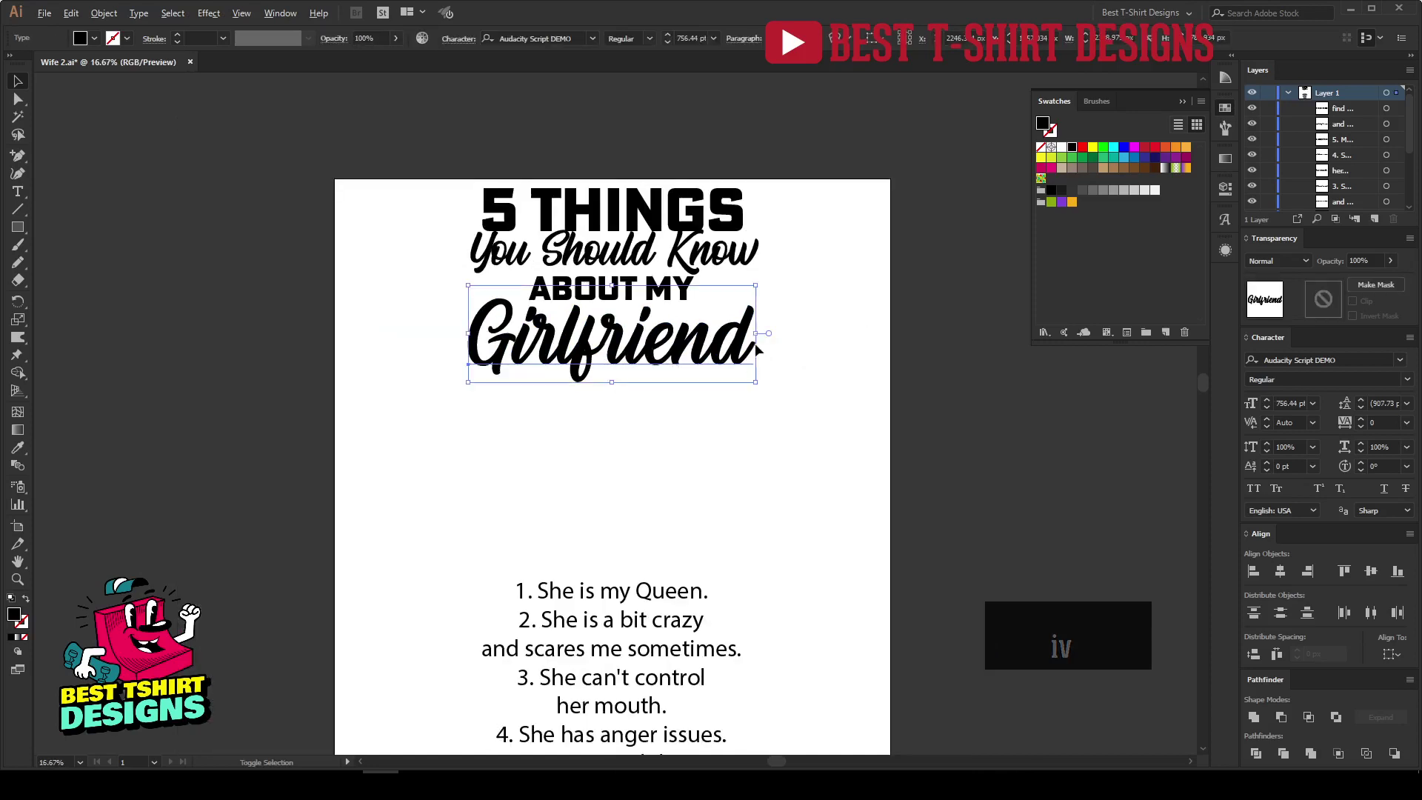
{"action": "left_click_drag", "start_coordinate": [753, 342], "coordinate": [822, 335]}
{"action": "left_click", "coordinate": [822, 335]}
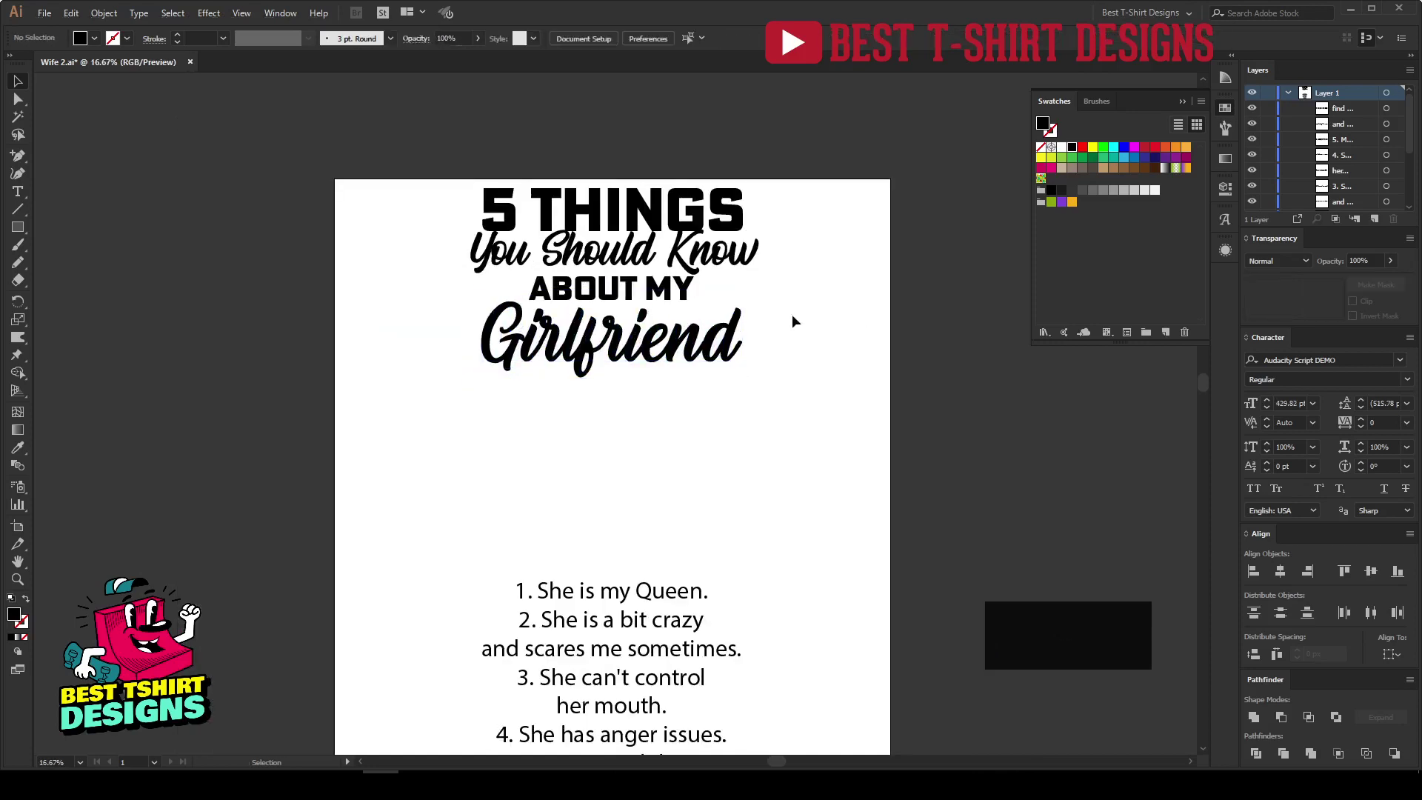
Step: Try the words "Wife", "Grandma" and "Mother" in place of "Girlfriend"
{"action": "scroll", "coordinate": [792, 314], "scroll_direction": "up", "scroll_amount": 1}
{"action": "scroll", "coordinate": [594, 334], "scroll_direction": "up", "scroll_amount": 1}
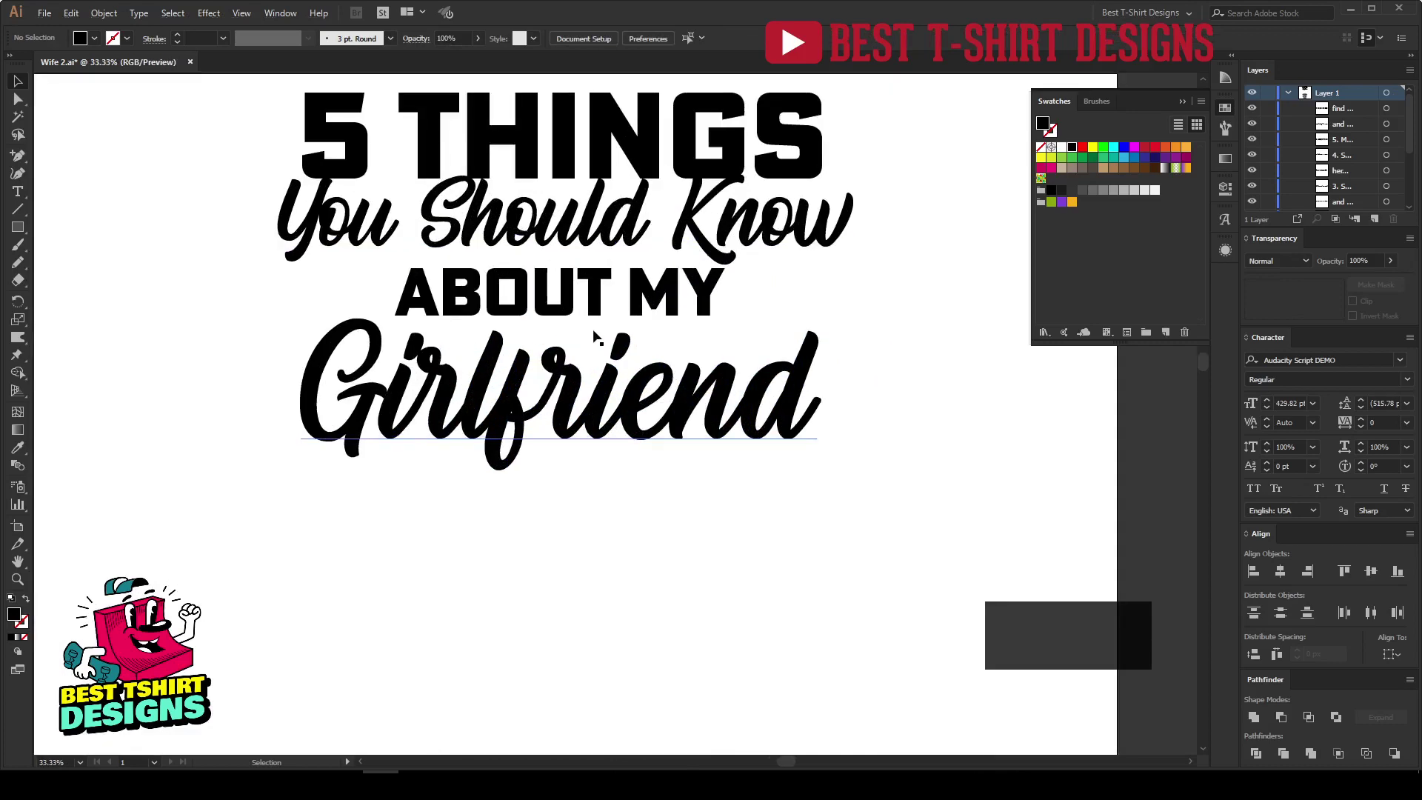
{"action": "scroll", "coordinate": [624, 467], "scroll_direction": "up", "scroll_amount": 1}
{"action": "scroll", "coordinate": [624, 421], "scroll_direction": "down", "scroll_amount": 1}
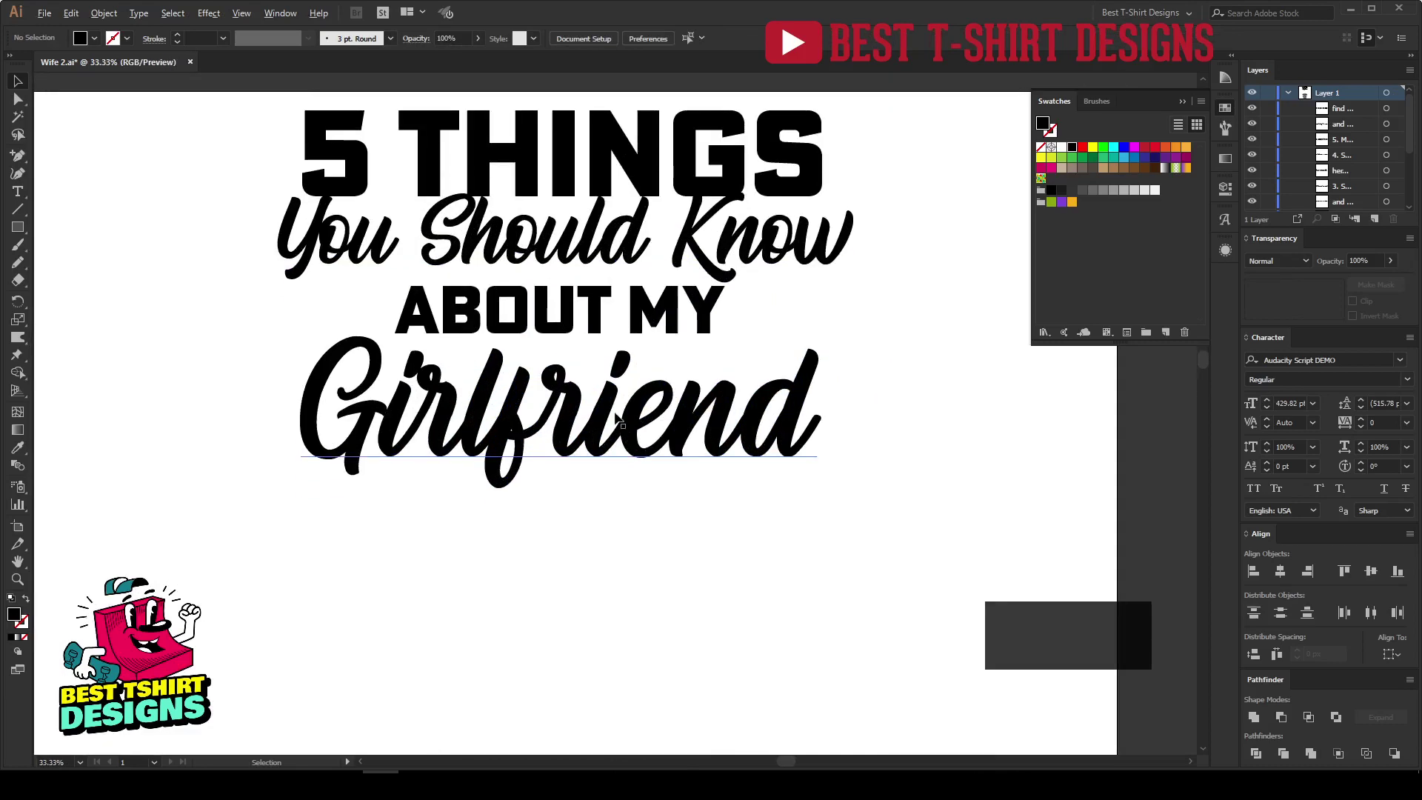
{"action": "scroll", "coordinate": [611, 414], "scroll_direction": "down", "scroll_amount": 1}
{"action": "key", "text": "t"}
{"action": "double_click", "coordinate": [556, 415]}
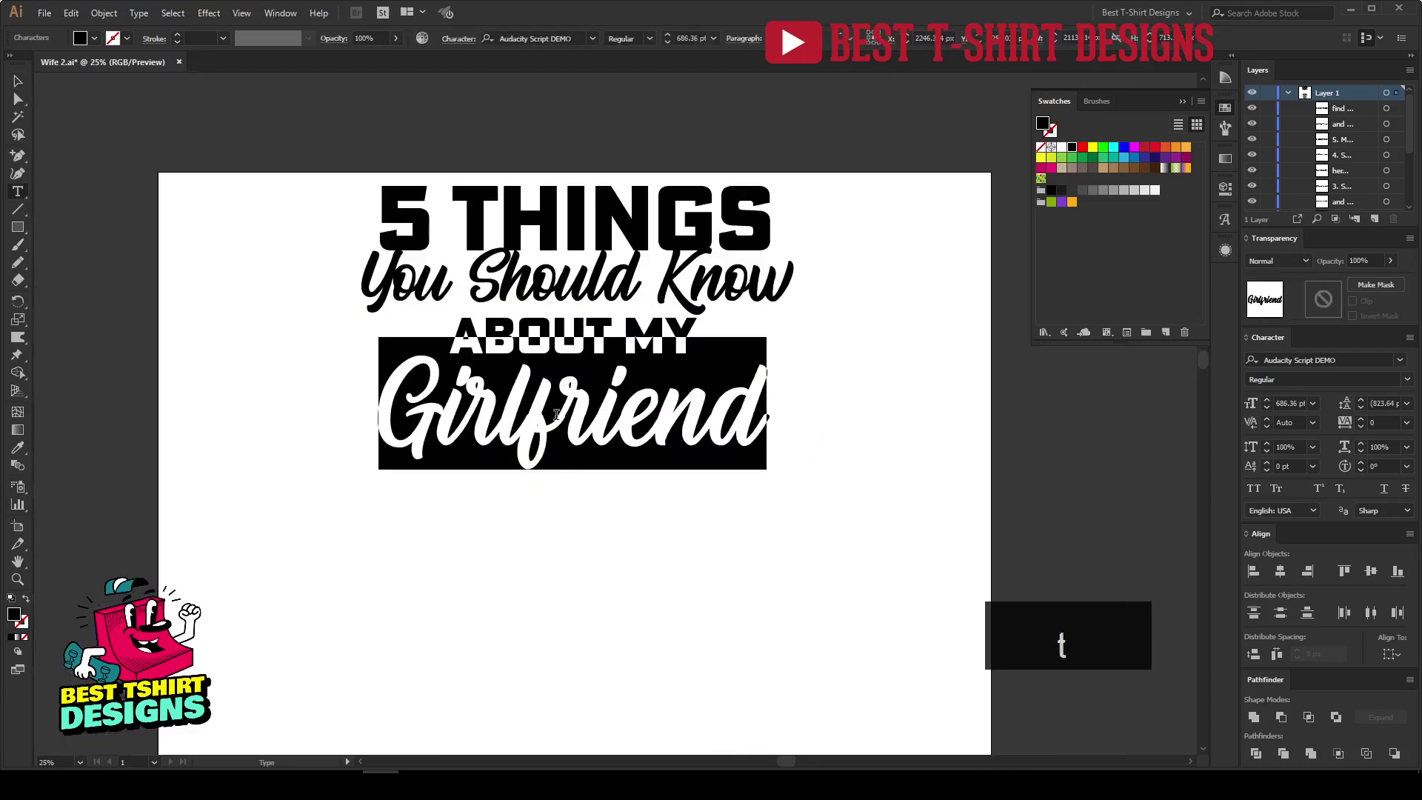
{"action": "type", "text": "Wife"}
{"action": "key", "text": "ctrl+a"}
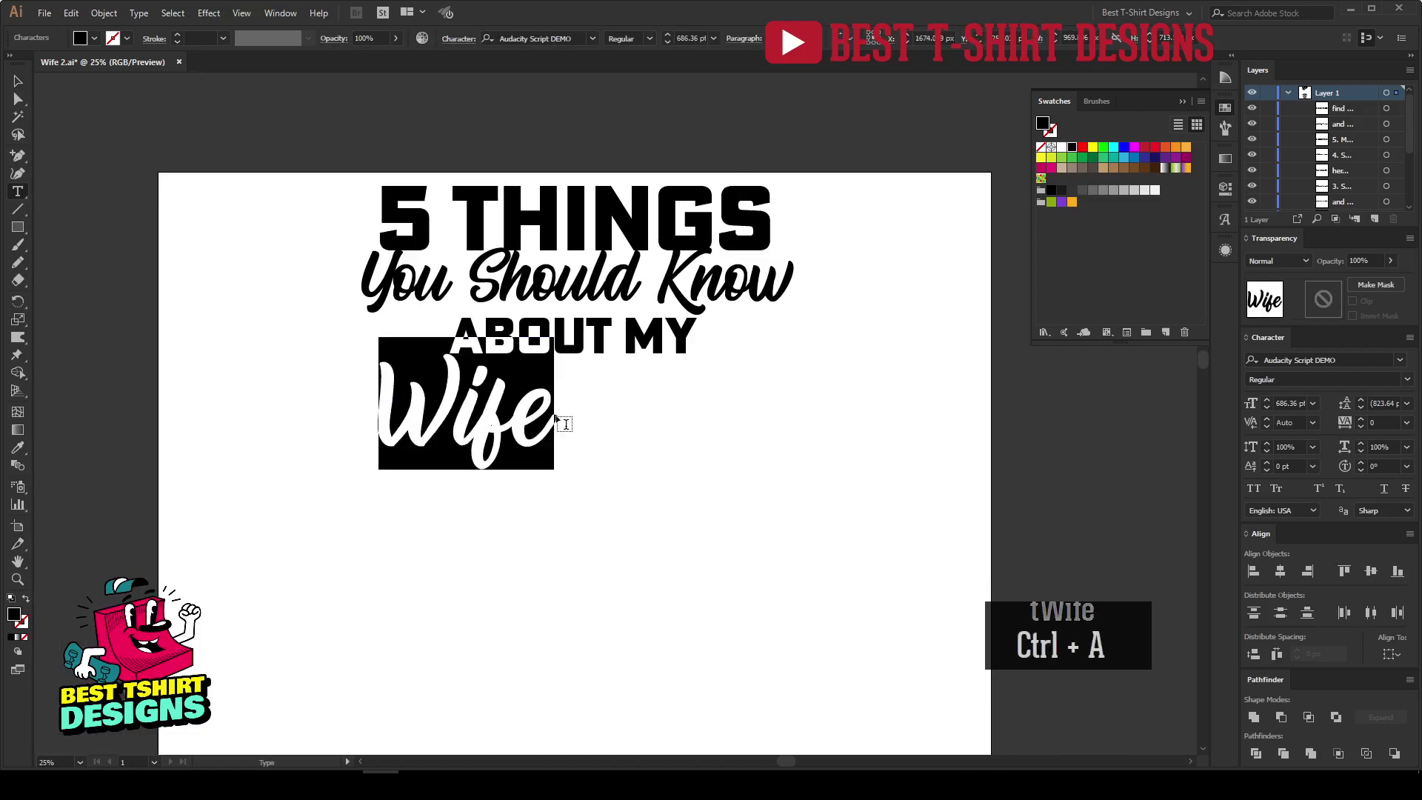
{"action": "type", "text": "Grandma"}
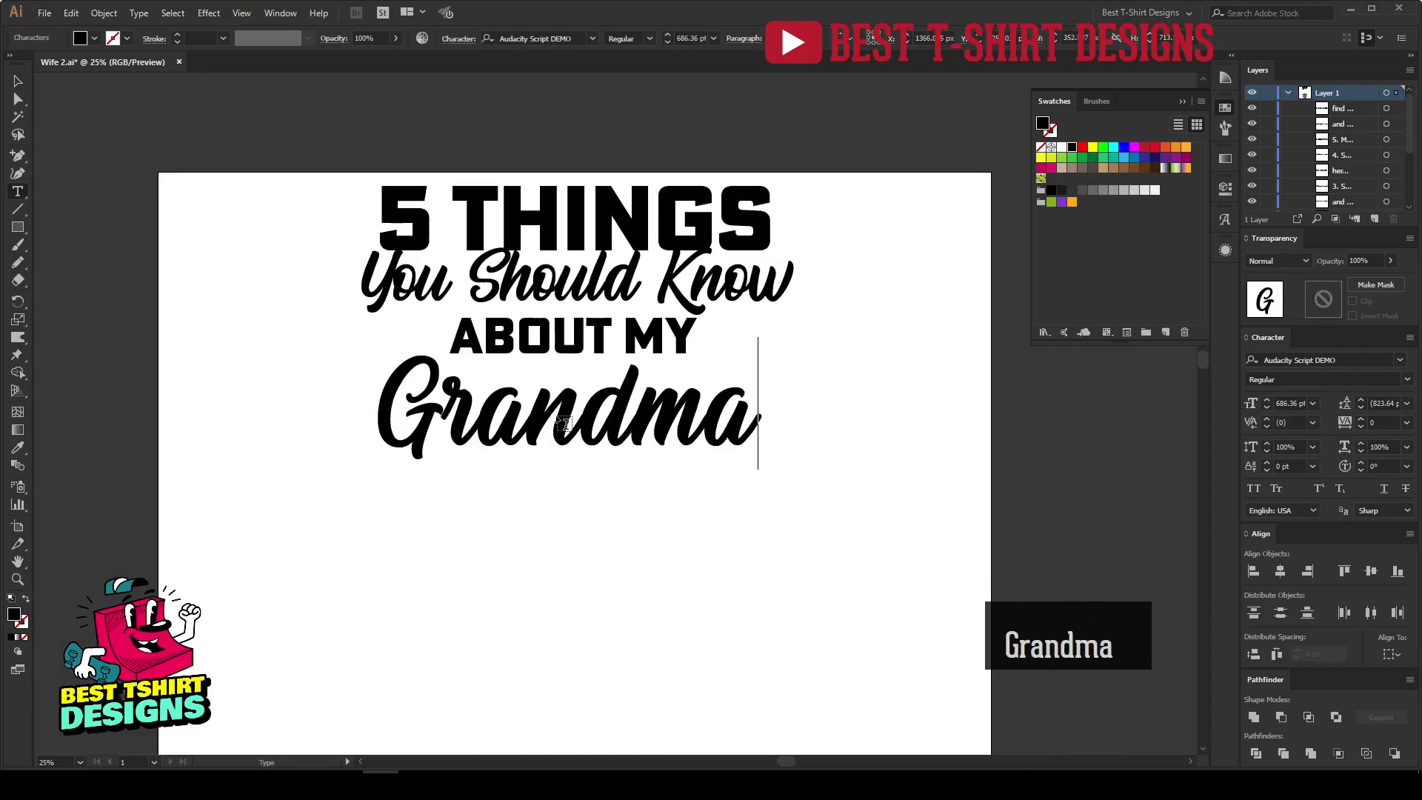
{"action": "key", "text": "ctrl+a"}
{"action": "type", "text": "Mother"}
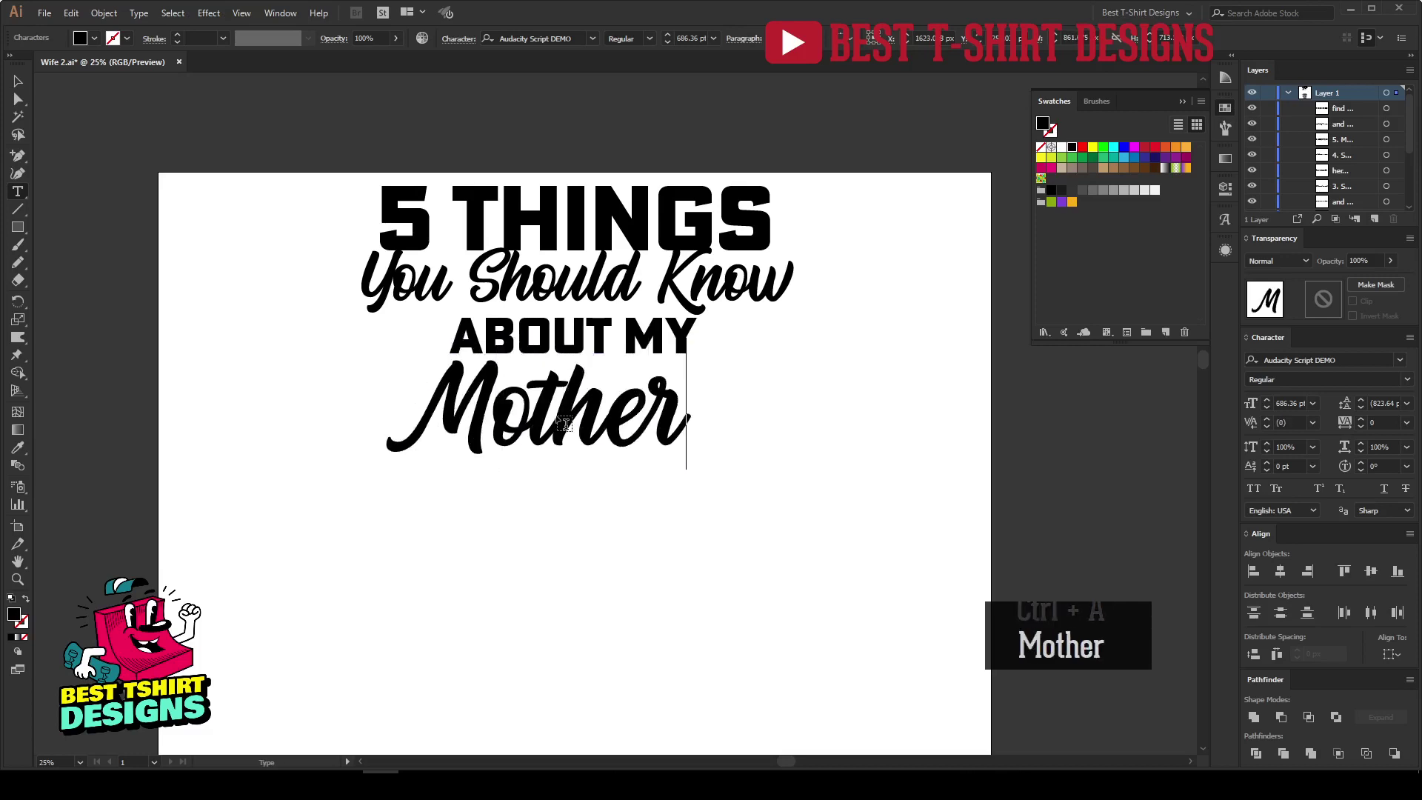
Step: Replace the script word beneath "ABOUT MY" with "Nurse Wife"
{"action": "key", "text": "ctrl+a"}
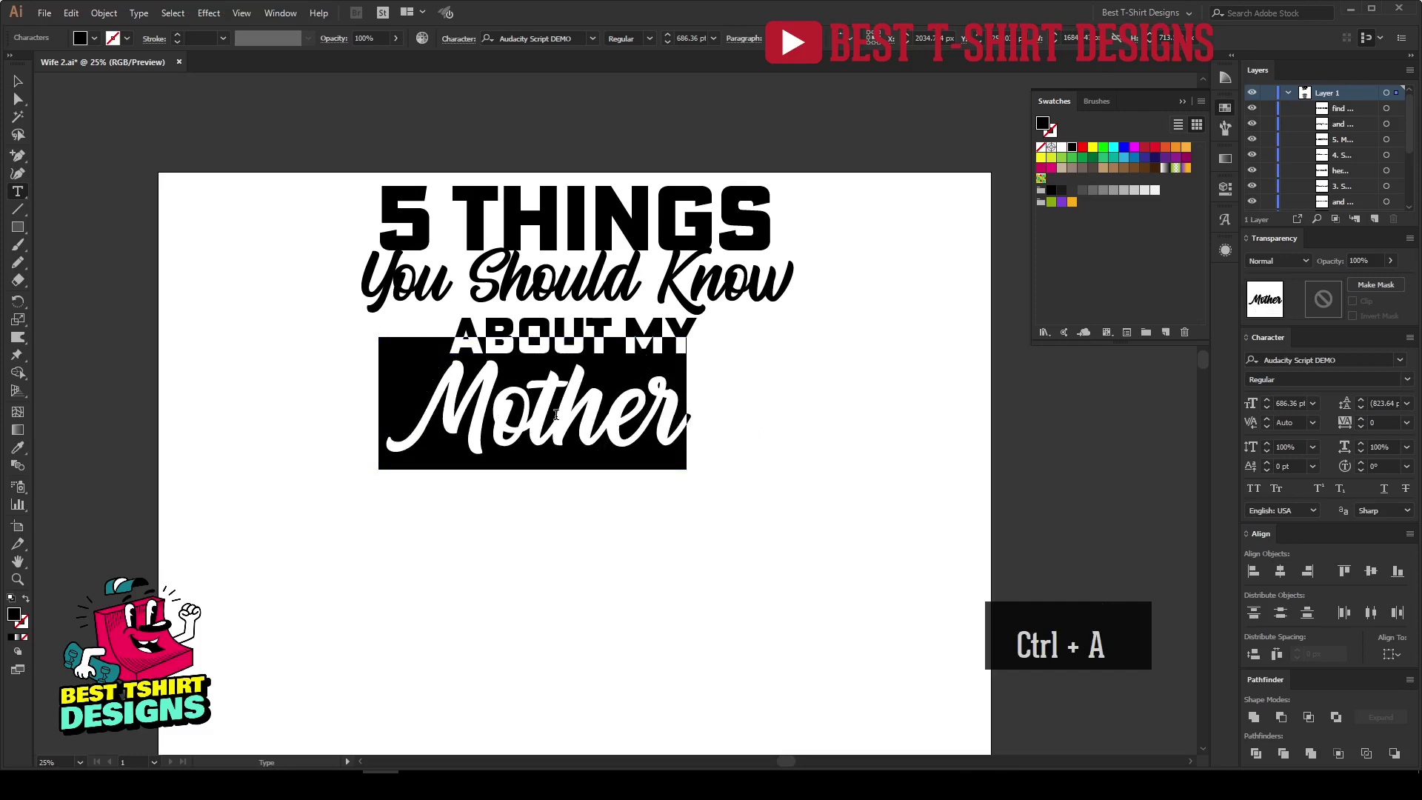
{"action": "type", "text": "Wife"}
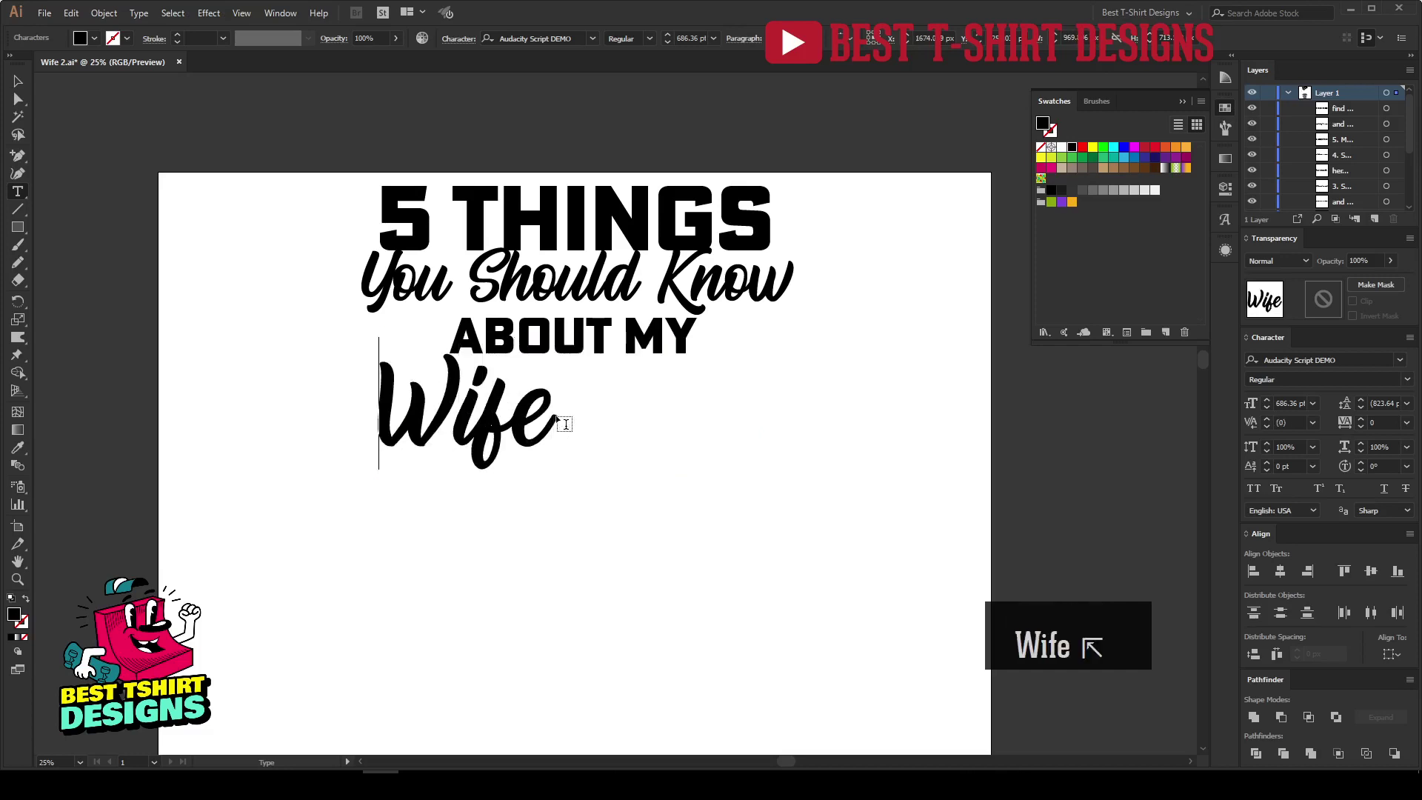
{"action": "type", "text": "Nurse"}
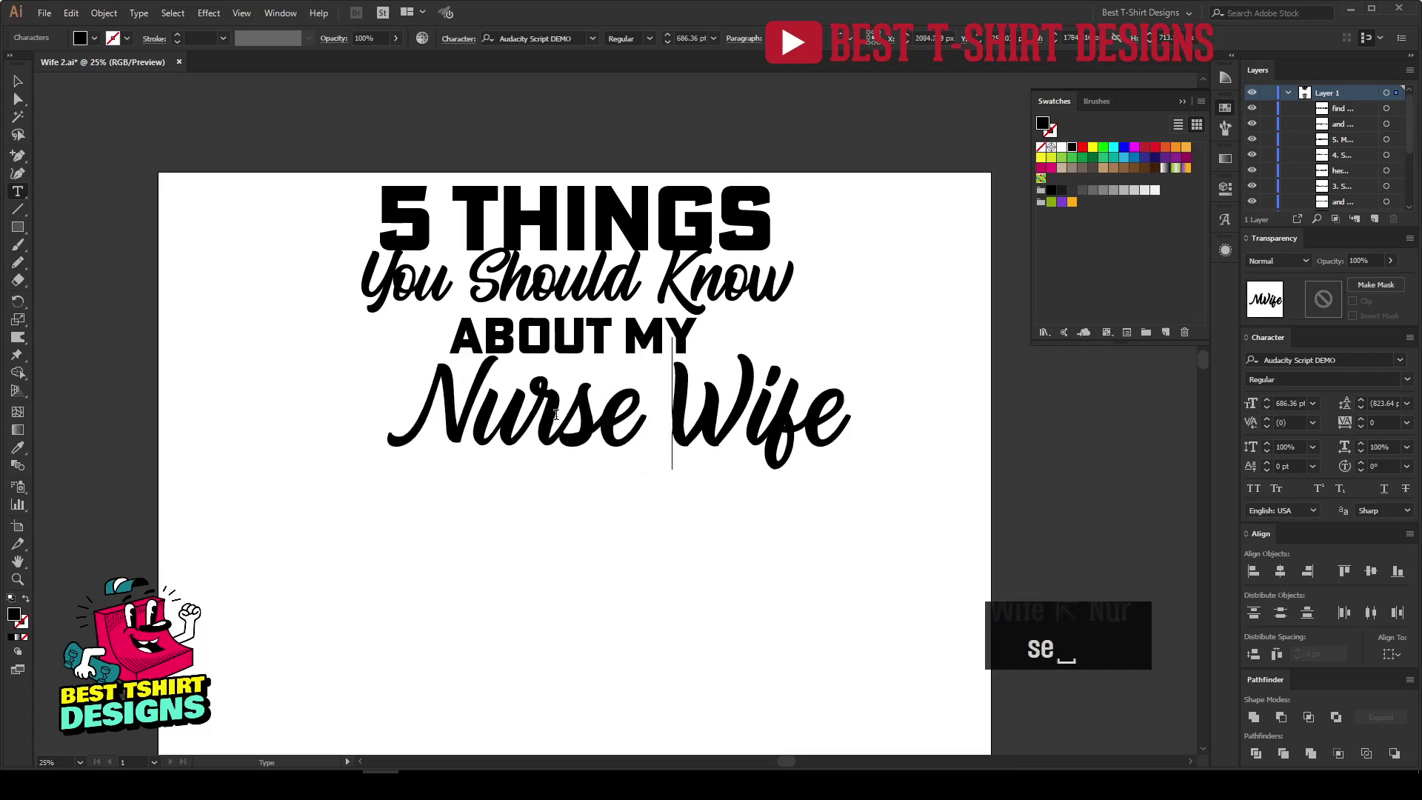
{"action": "key", "text": "Escape"}
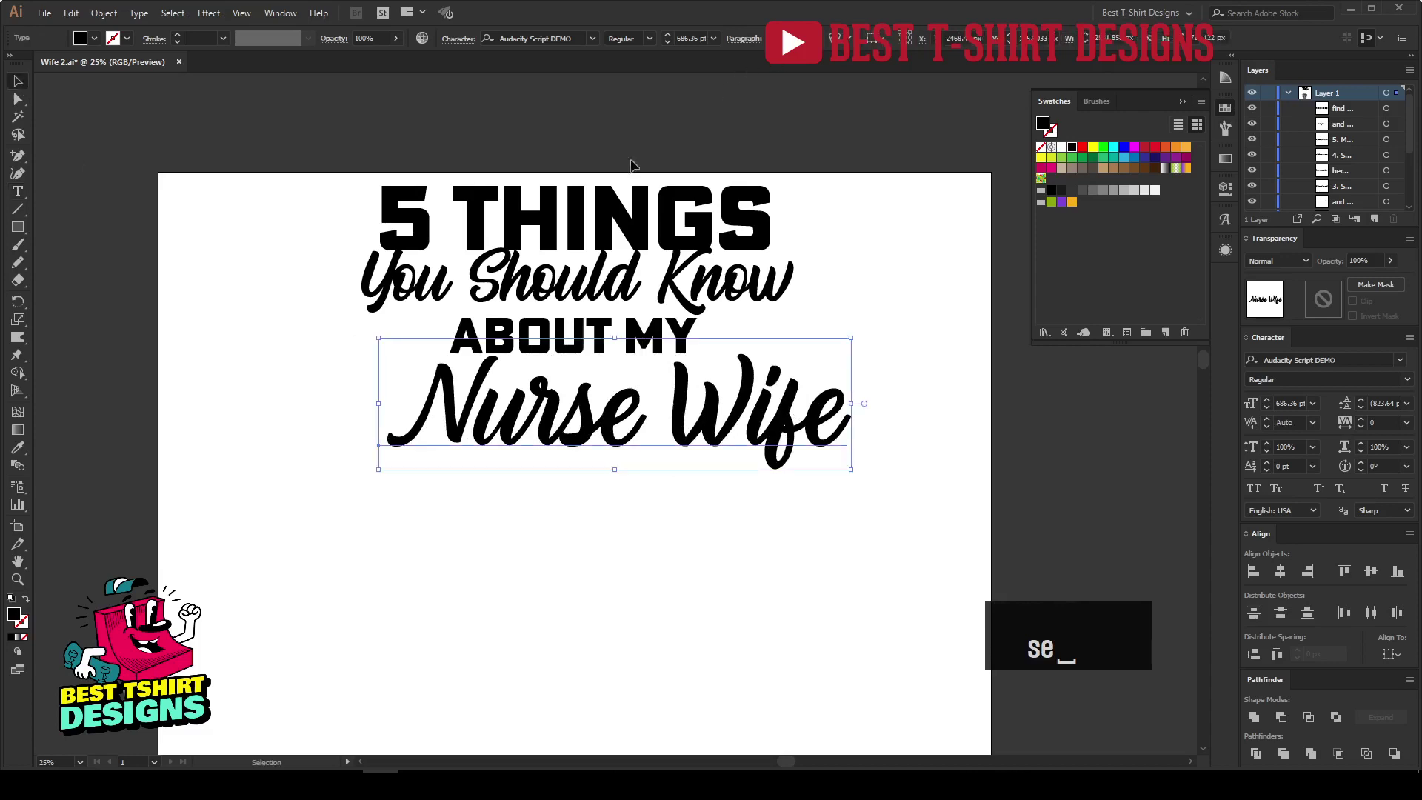
Step: Centre the "Nurse Wife" line under the heading and enlarge it slightly
{"action": "left_click_drag", "start_coordinate": [738, 421], "coordinate": [693, 421]}
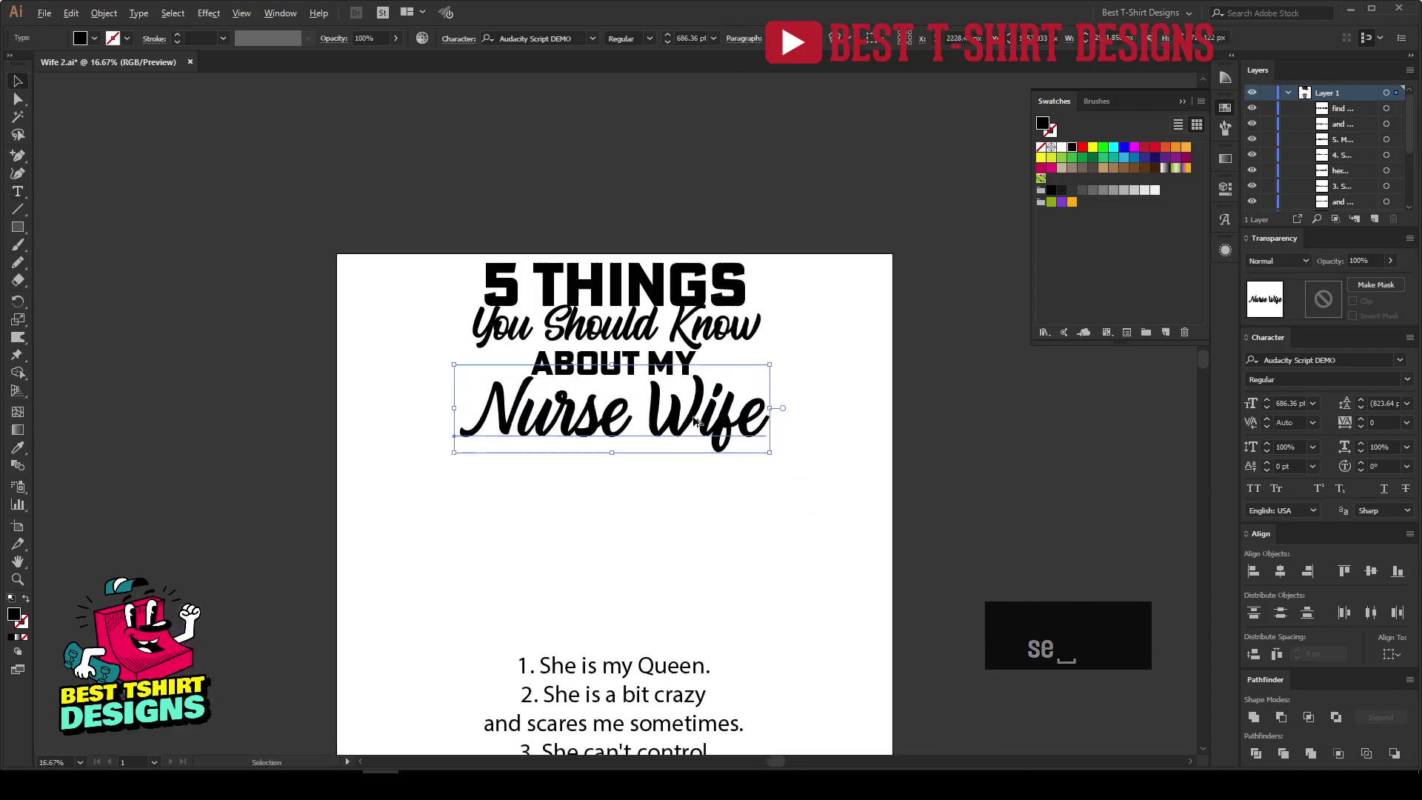
{"action": "scroll", "coordinate": [692, 420], "scroll_direction": "down", "scroll_amount": 1}
{"action": "left_click", "coordinate": [834, 403]}
{"action": "left_click", "coordinate": [718, 430]}
{"action": "left_click_drag", "start_coordinate": [770, 408], "coordinate": [777, 409]}
{"action": "left_click", "coordinate": [856, 416]}
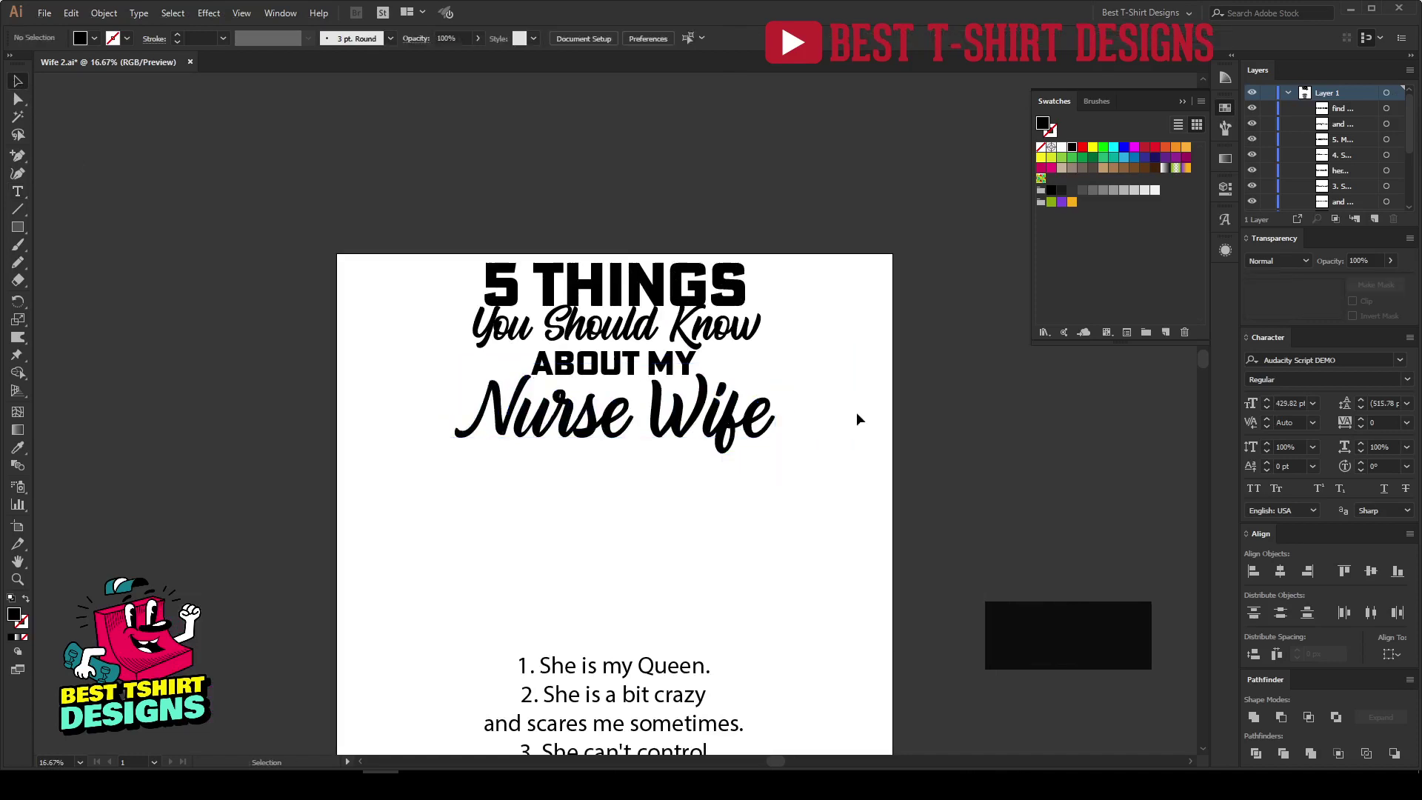
Step: Move the "Nurse Wife" line slightly down to widen the gap beneath "ABOUT MY"
{"action": "left_click", "coordinate": [662, 419]}
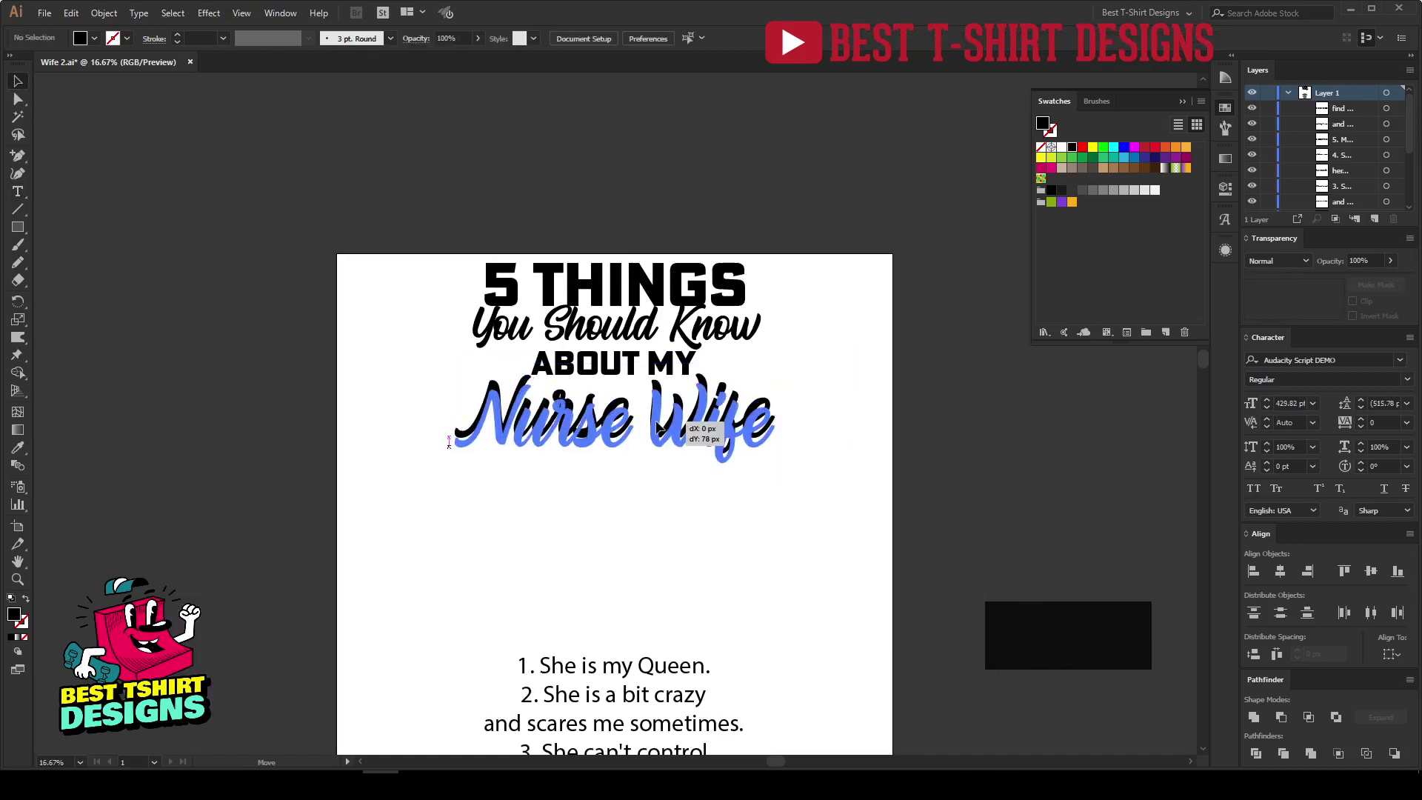
{"action": "left_click", "coordinate": [862, 411]}
{"action": "left_click_drag", "start_coordinate": [844, 495], "coordinate": [403, 230]}
{"action": "left_click", "coordinate": [851, 389]}
Step: Move the numbered list lines up beneath "Nurse Wife" and enlarge them to about 267 pt
{"action": "scroll", "coordinate": [629, 408], "scroll_direction": "down", "scroll_amount": 3}
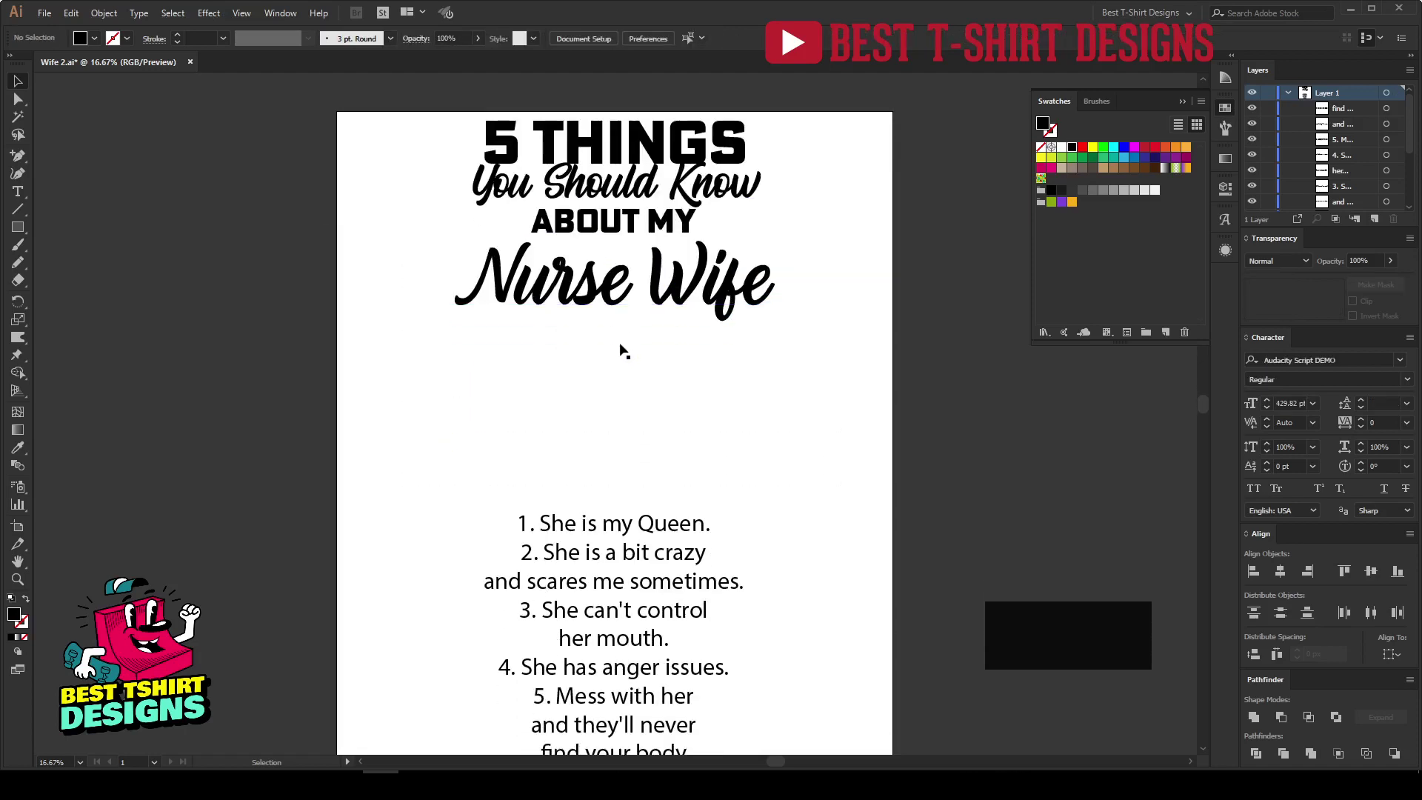
{"action": "scroll", "coordinate": [563, 307], "scroll_direction": "down", "scroll_amount": 1}
{"action": "left_click_drag", "start_coordinate": [456, 451], "coordinate": [743, 580]}
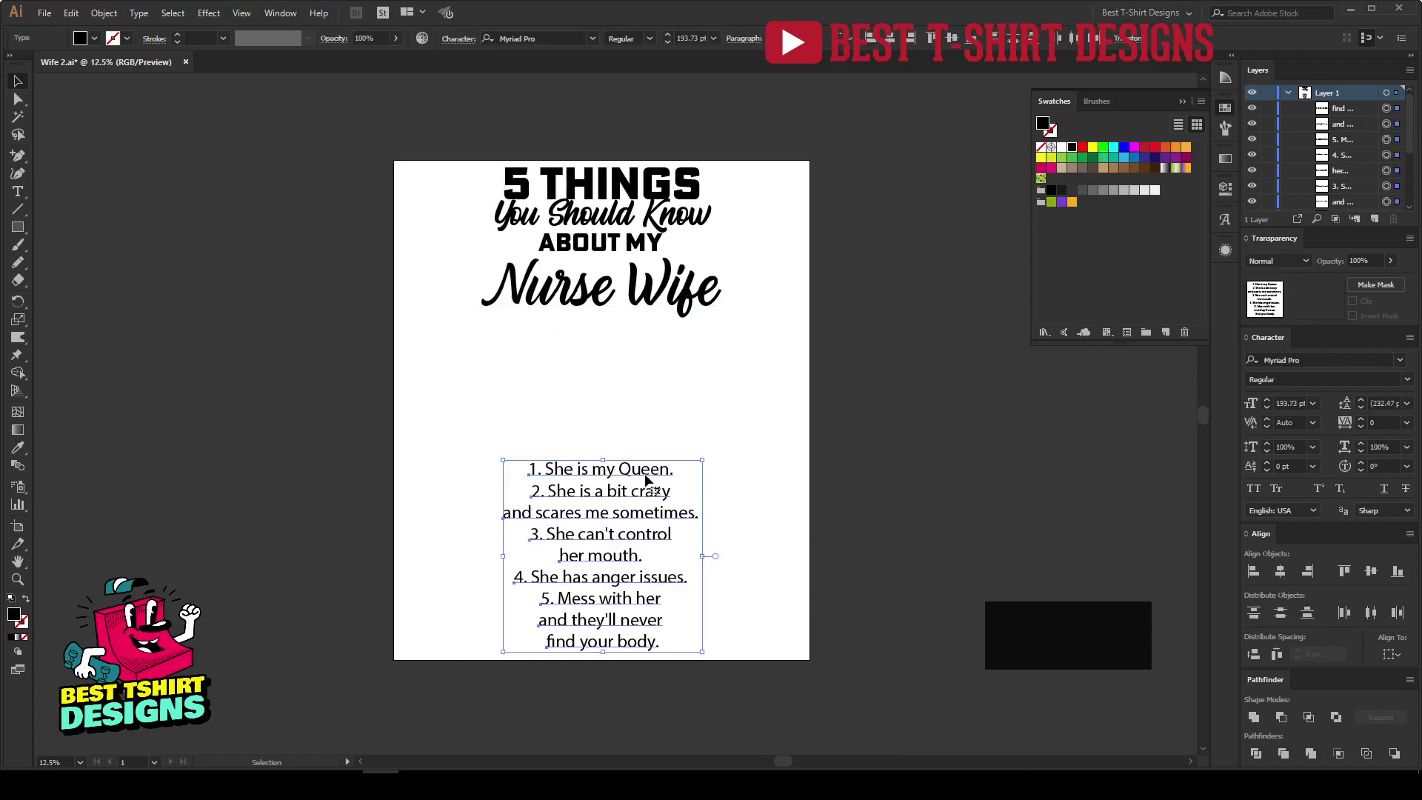
{"action": "left_click_drag", "start_coordinate": [644, 467], "coordinate": [646, 350]}
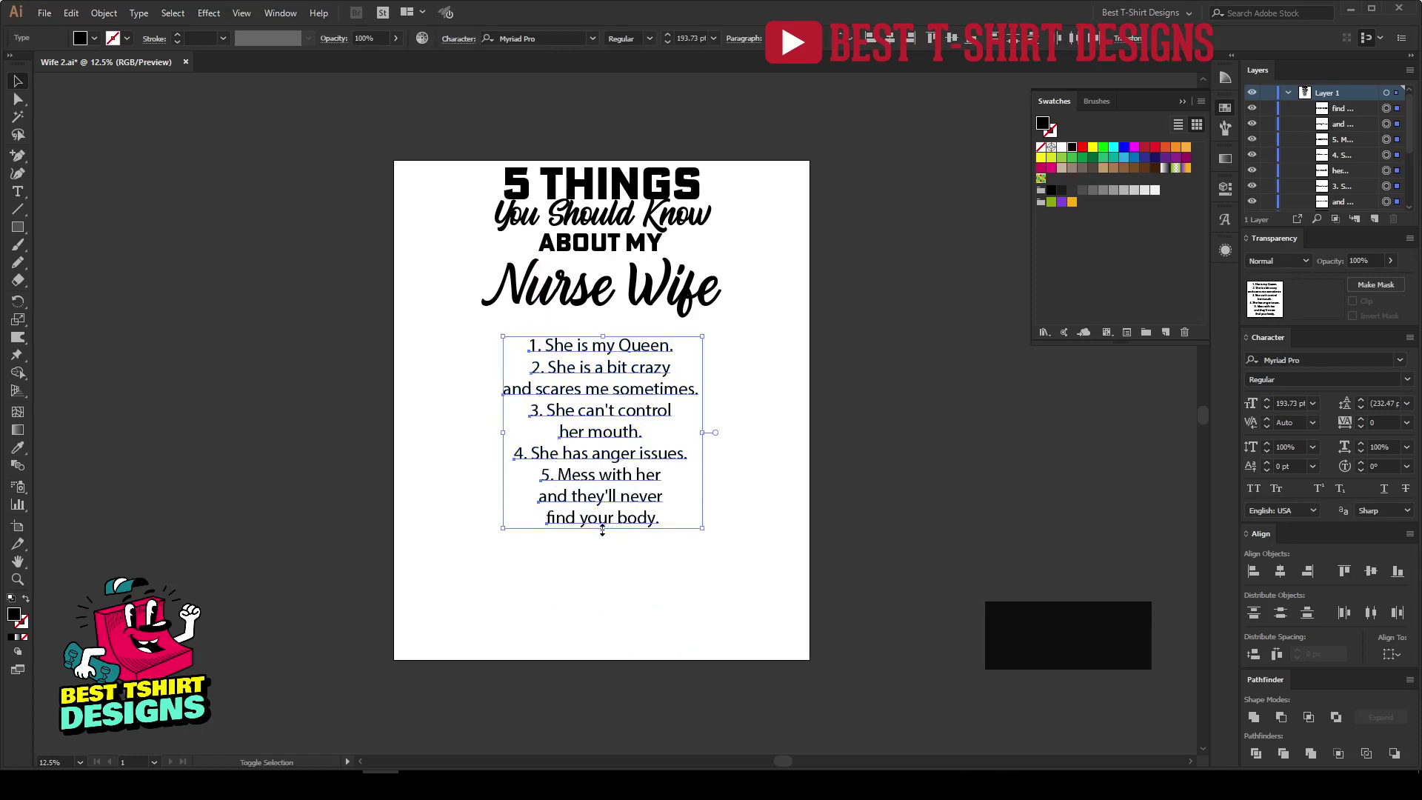
{"action": "left_click_drag", "start_coordinate": [602, 527], "coordinate": [602, 602]}
Step: Give the numbered list the Poster Gothic ATF Heavy style of "ABOUT MY", enlarge it to about 302 pt and shift it within the artboard
{"action": "key", "text": "i"}
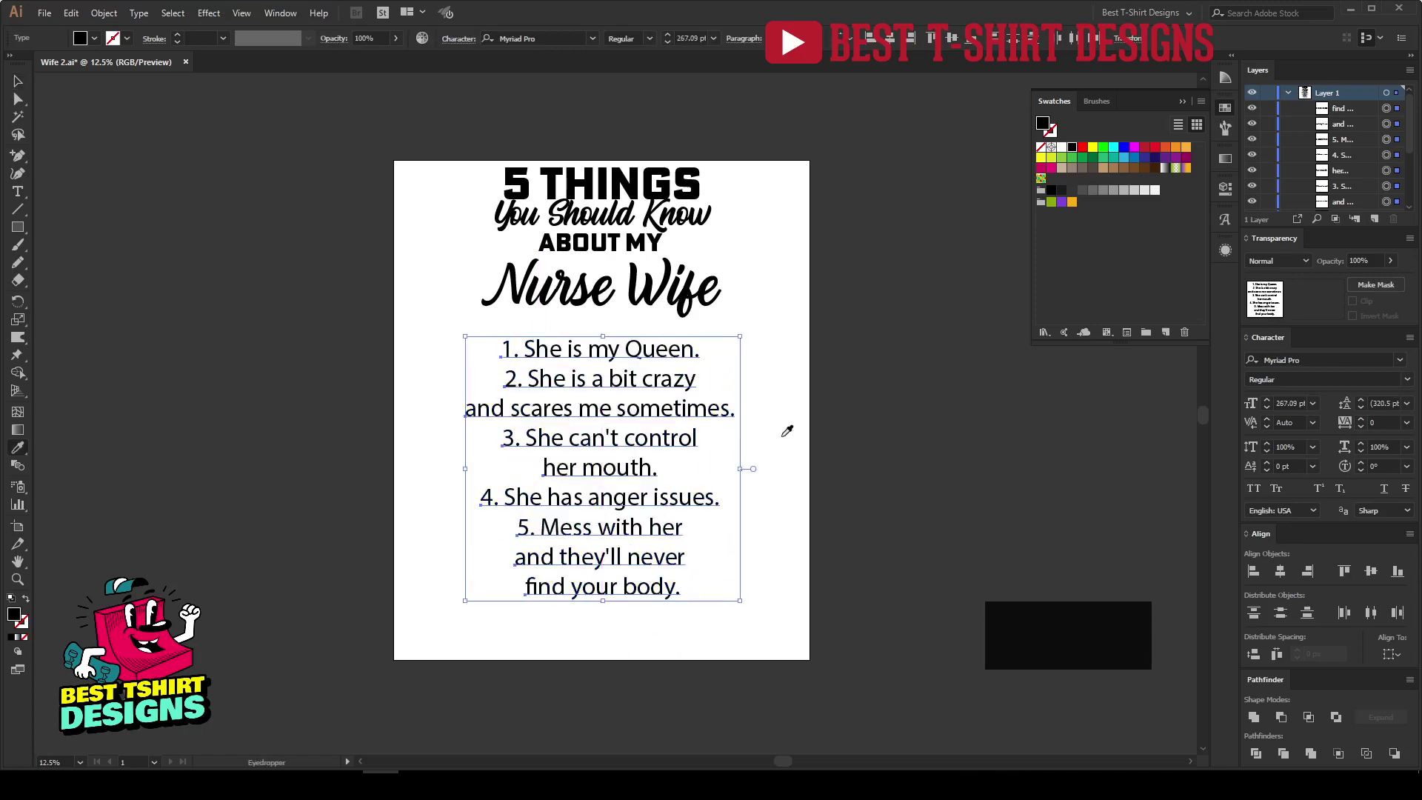
{"action": "left_click", "coordinate": [627, 234]}
{"action": "key", "text": "v"}
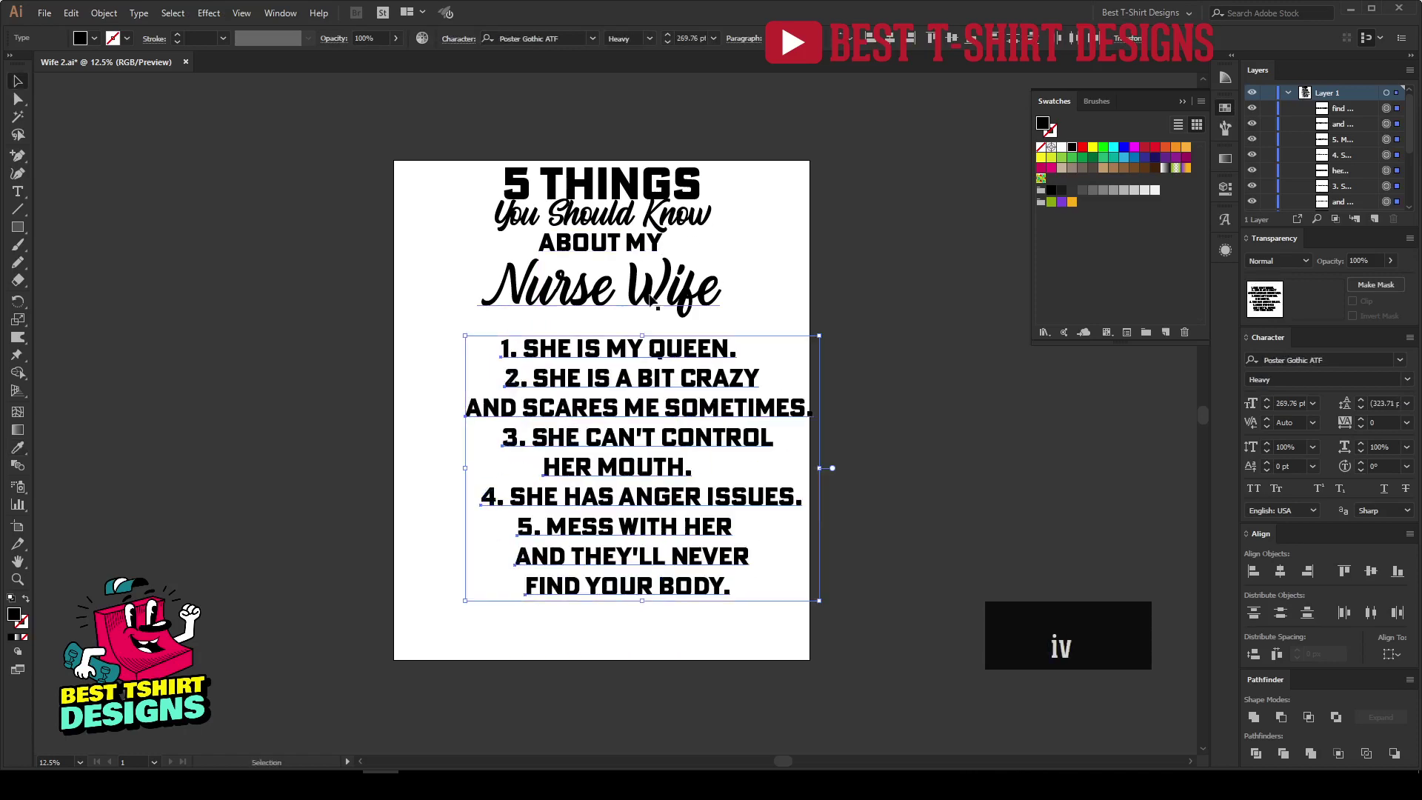
{"action": "left_click_drag", "start_coordinate": [628, 587], "coordinate": [622, 633]}
{"action": "left_click_drag", "start_coordinate": [638, 480], "coordinate": [625, 480]}
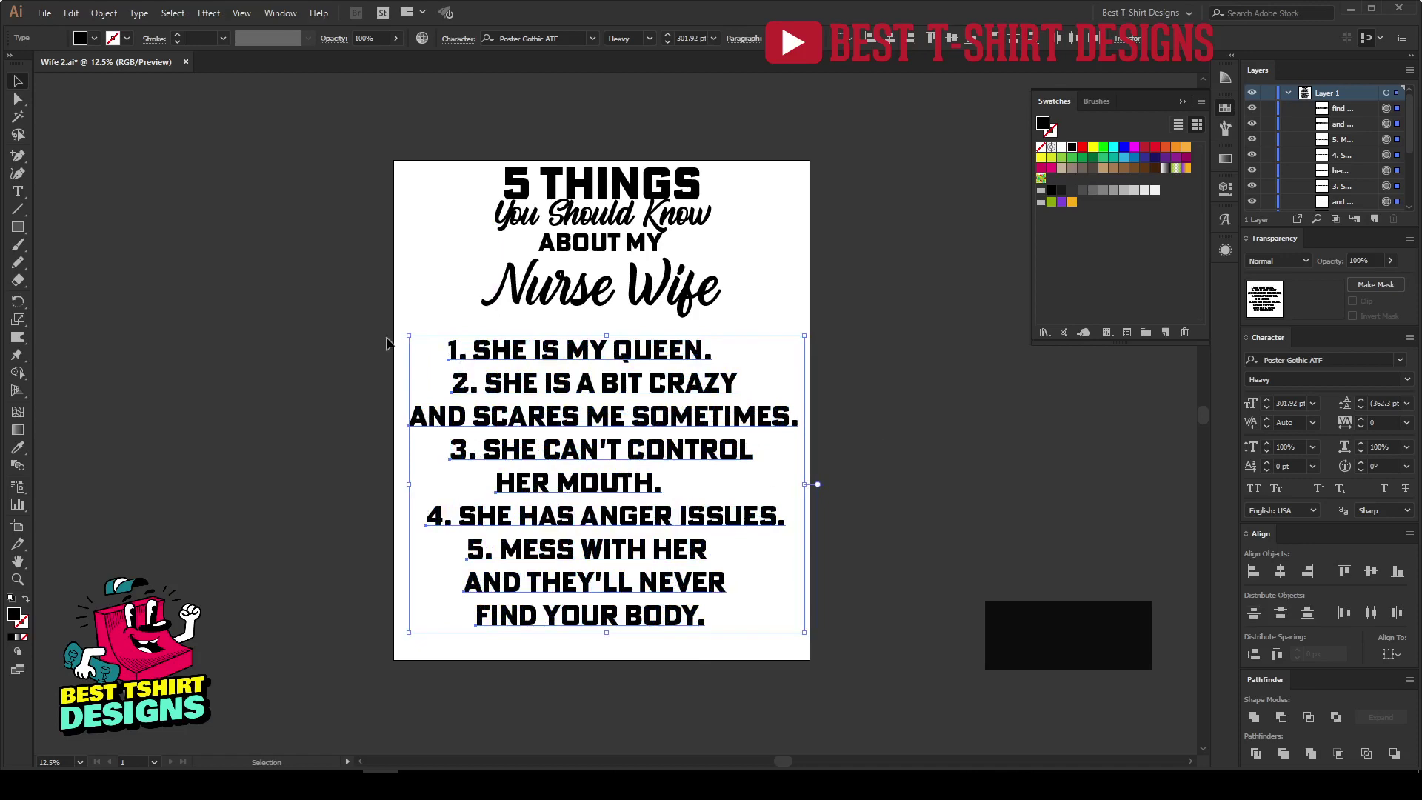
Step: Try shrinking the numbered list to about 181 pt, and undo the scaling
{"action": "left_click_drag", "start_coordinate": [609, 631], "coordinate": [606, 513]}
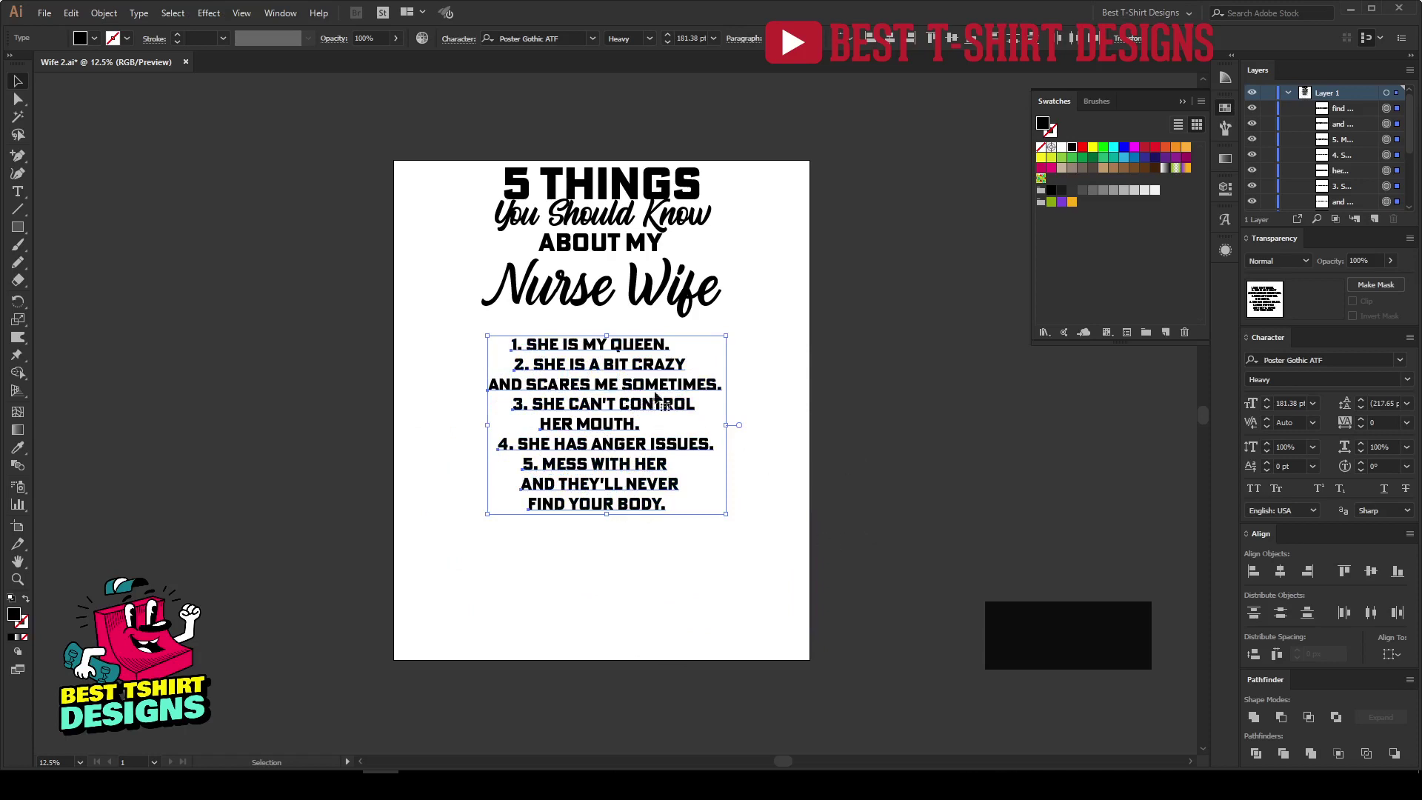
{"action": "left_click", "coordinate": [771, 428]}
{"action": "key", "text": "ctrl+z"}
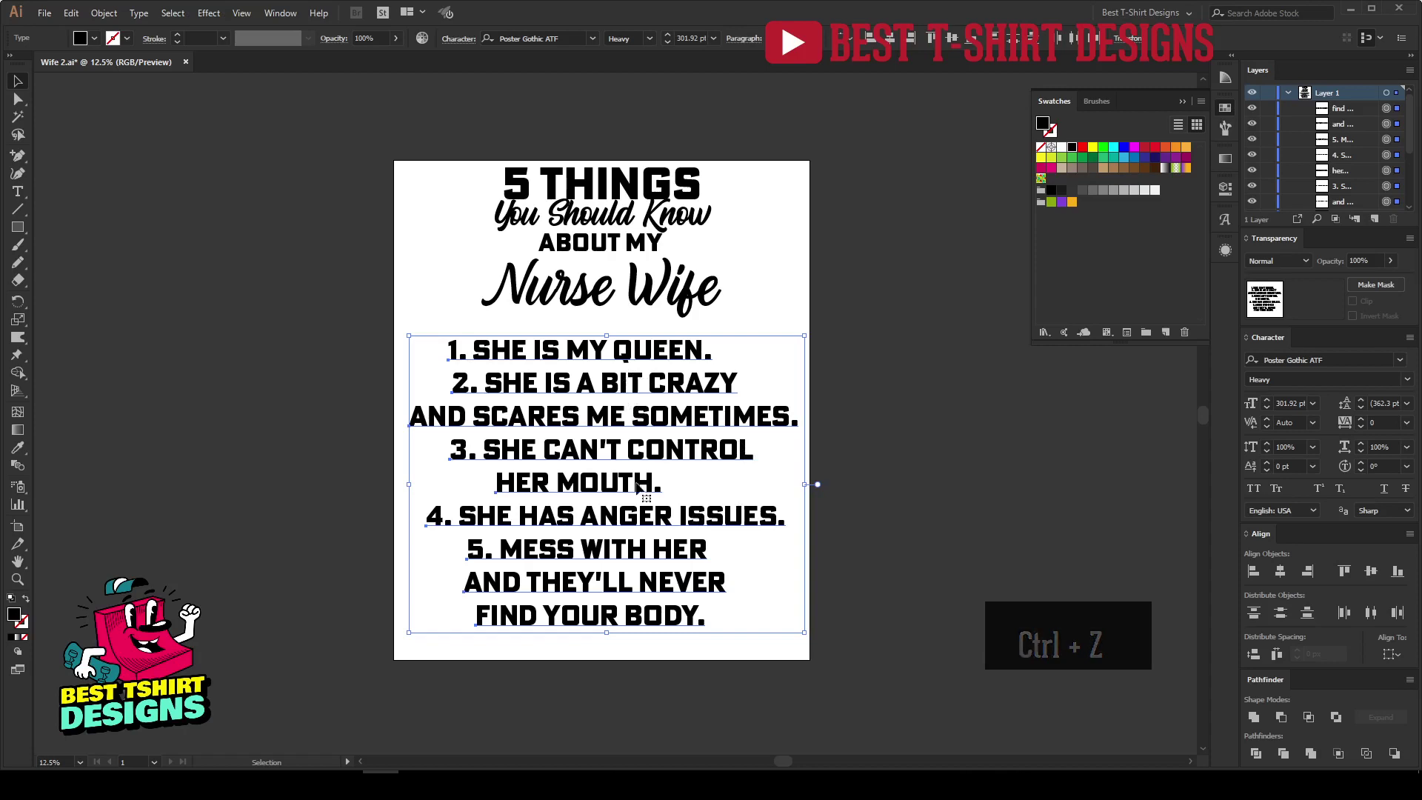
Step: Convert the numbered list lines to outlines and align them horizontally by their centres
{"action": "right_click", "coordinate": [619, 437]}
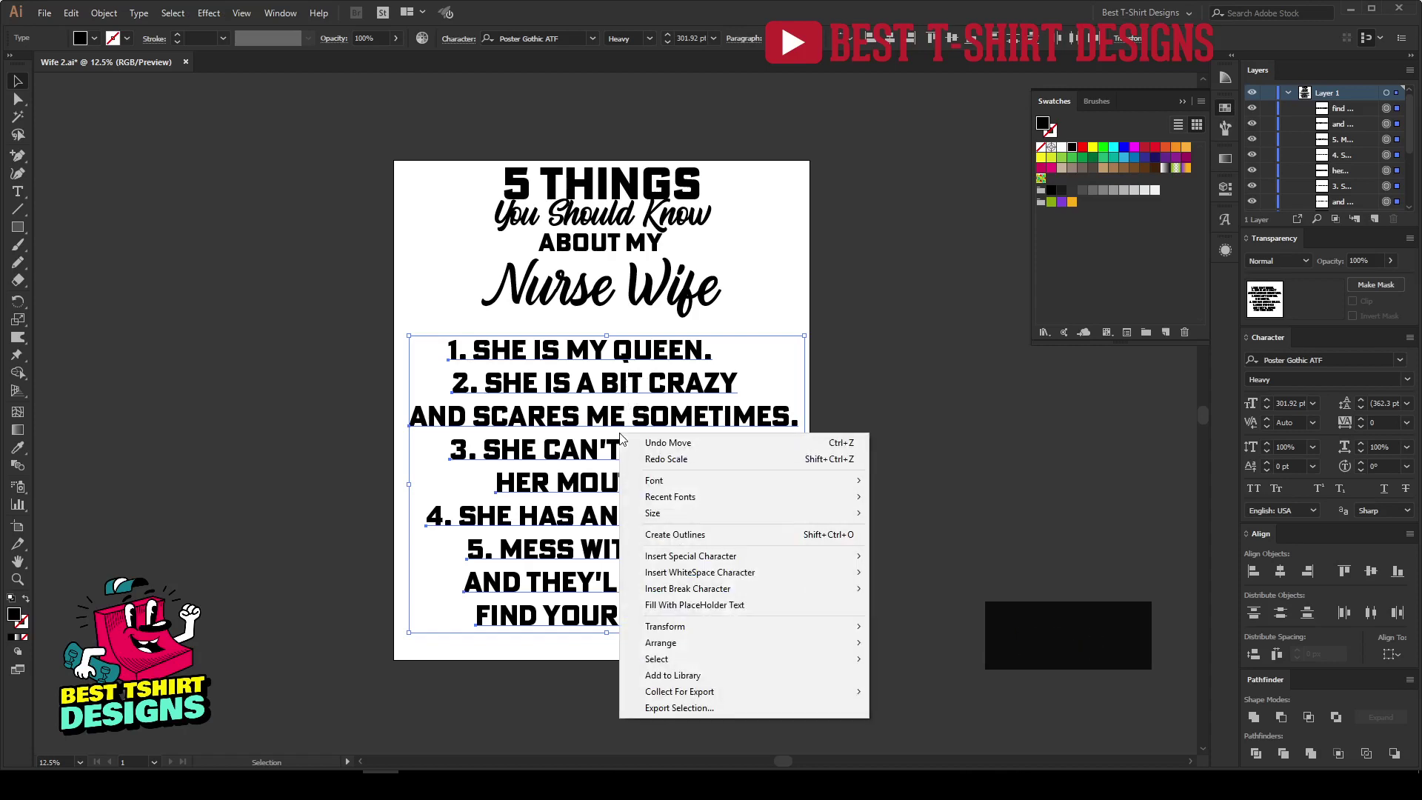
{"action": "left_click", "coordinate": [666, 533]}
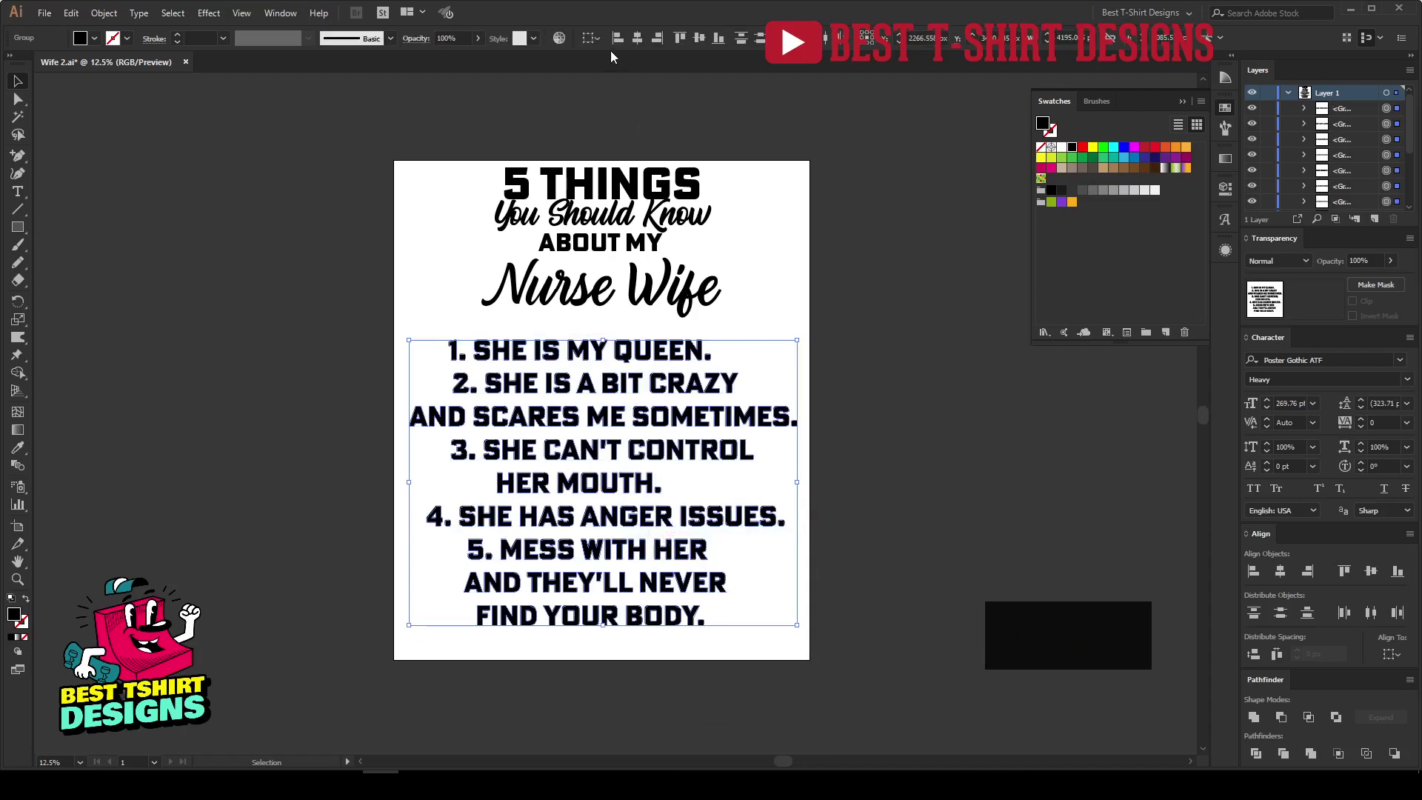
{"action": "left_click", "coordinate": [636, 38]}
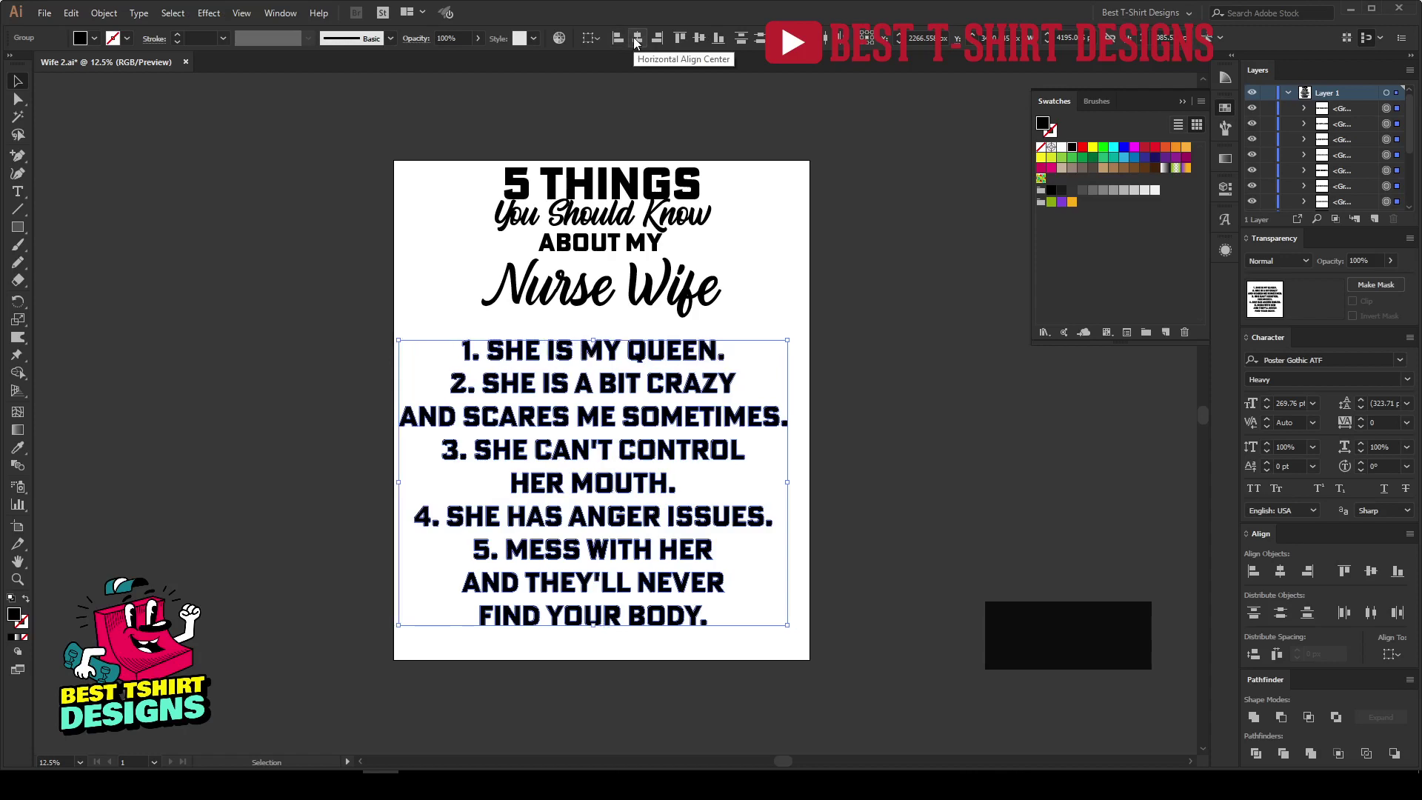
Step: Move the list lines closer together with evenly distributed vertical spacing, and enlarge the block slightly to nearly the artboard's width
{"action": "left_click_drag", "start_coordinate": [605, 392], "coordinate": [625, 458]}
{"action": "left_click", "coordinate": [608, 379], "text": "shift"}
{"action": "left_click", "coordinate": [613, 401], "text": "shift"}
{"action": "left_click", "coordinate": [617, 421], "text": "shift"}
{"action": "left_click_drag", "start_coordinate": [797, 645], "coordinate": [557, 341]}
{"action": "left_click", "coordinate": [1253, 655]}
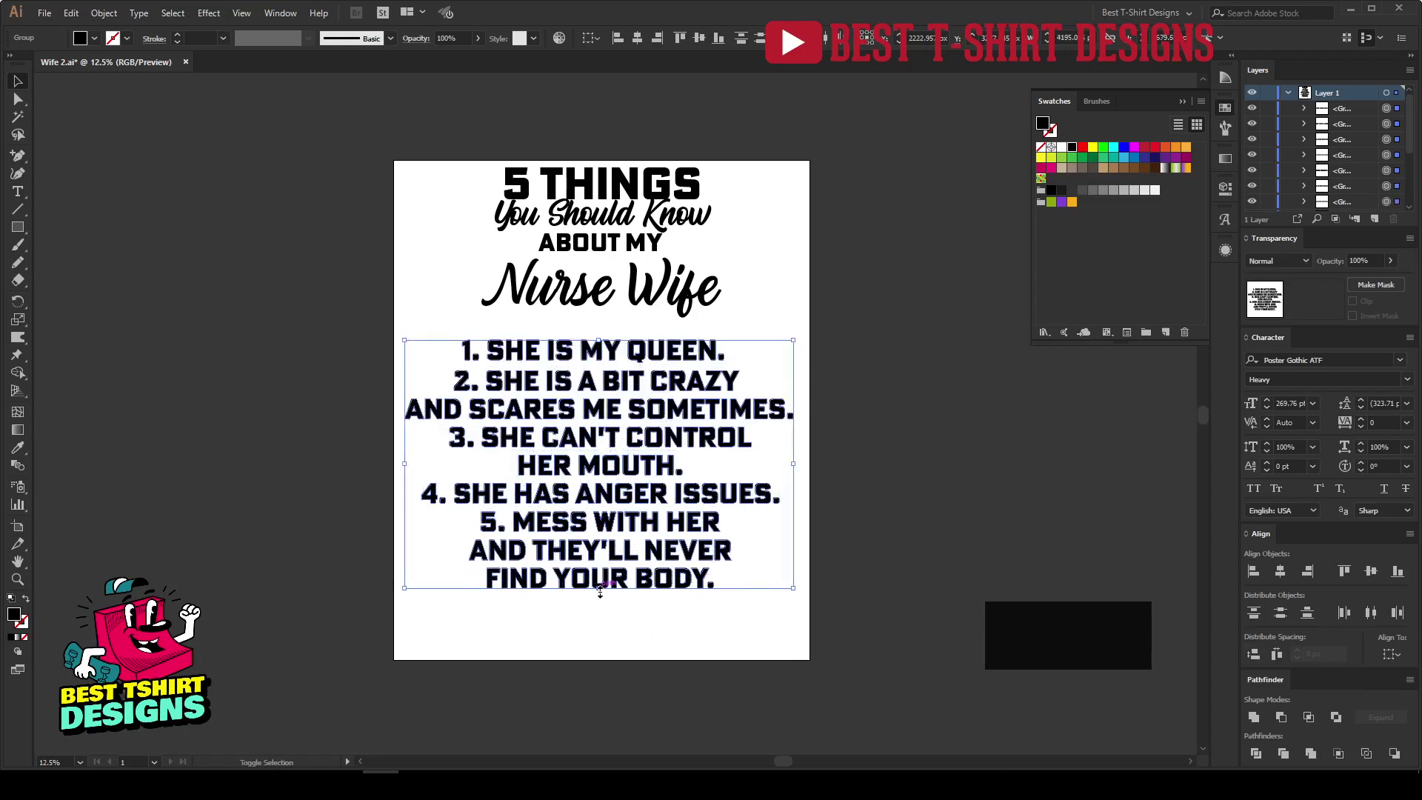
{"action": "left_click_drag", "start_coordinate": [600, 589], "coordinate": [600, 600]}
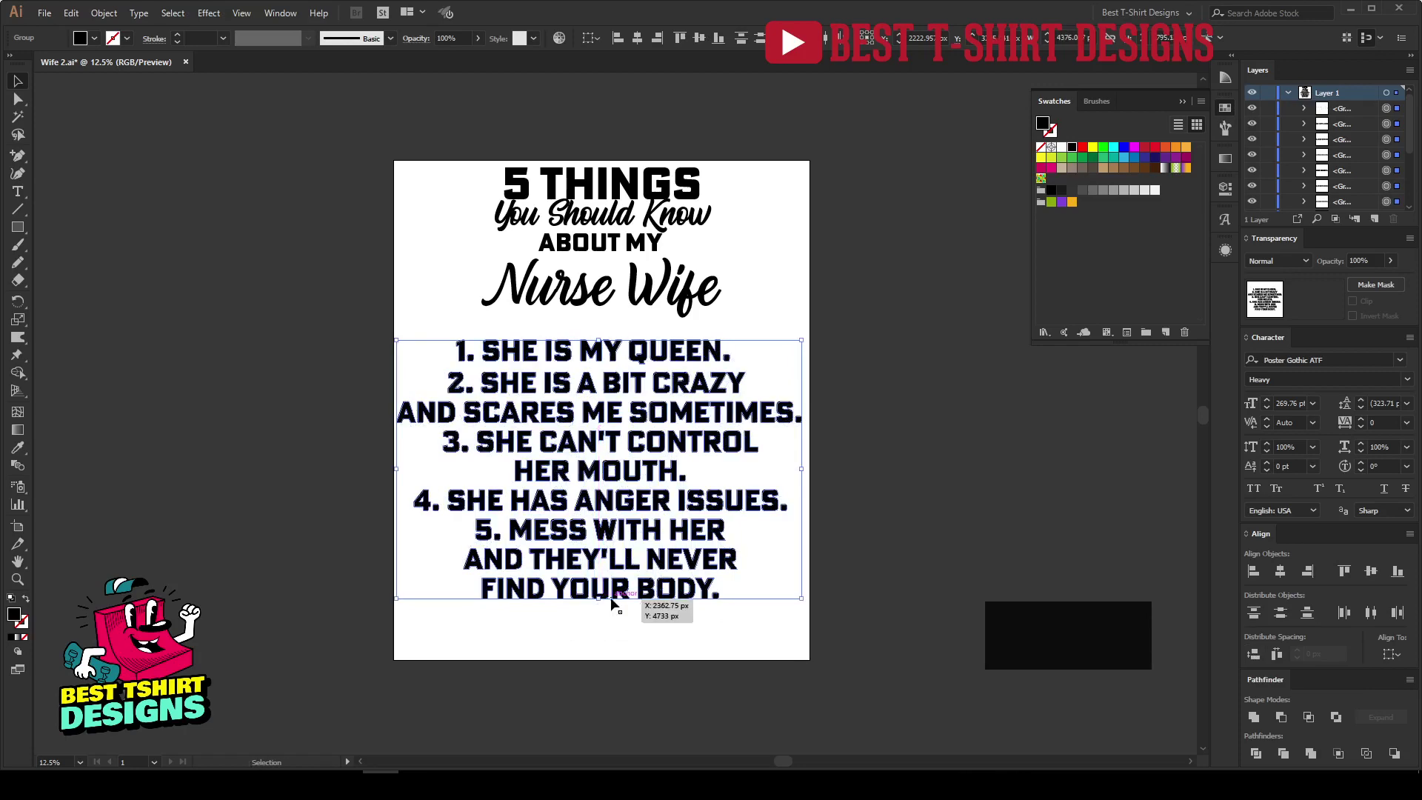
Step: Group the list lines and align the group to the artboard's horizontal centre and lower edge, nudged slightly upward
{"action": "key", "text": "ctrl+g"}
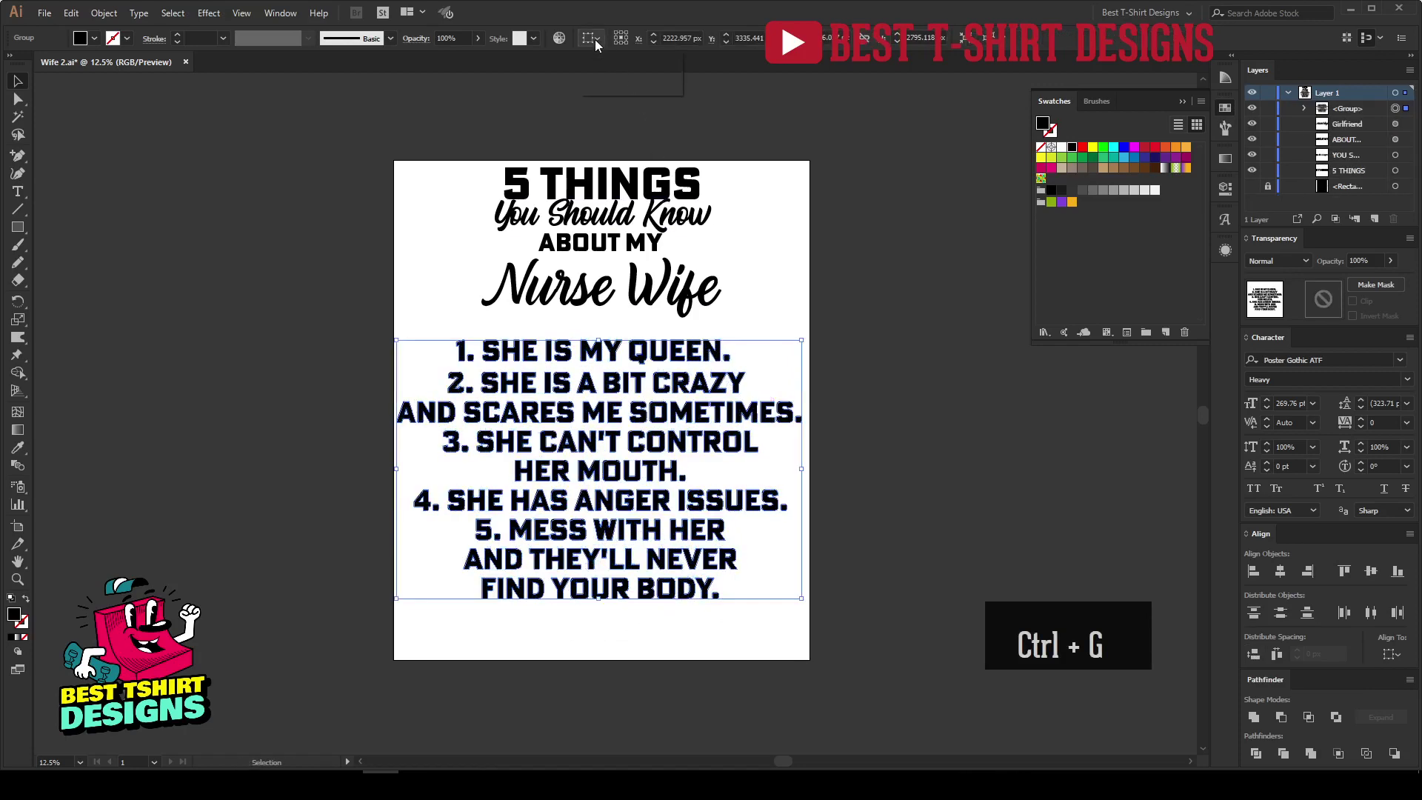
{"action": "left_click", "coordinate": [615, 83]}
{"action": "left_click", "coordinate": [637, 39]}
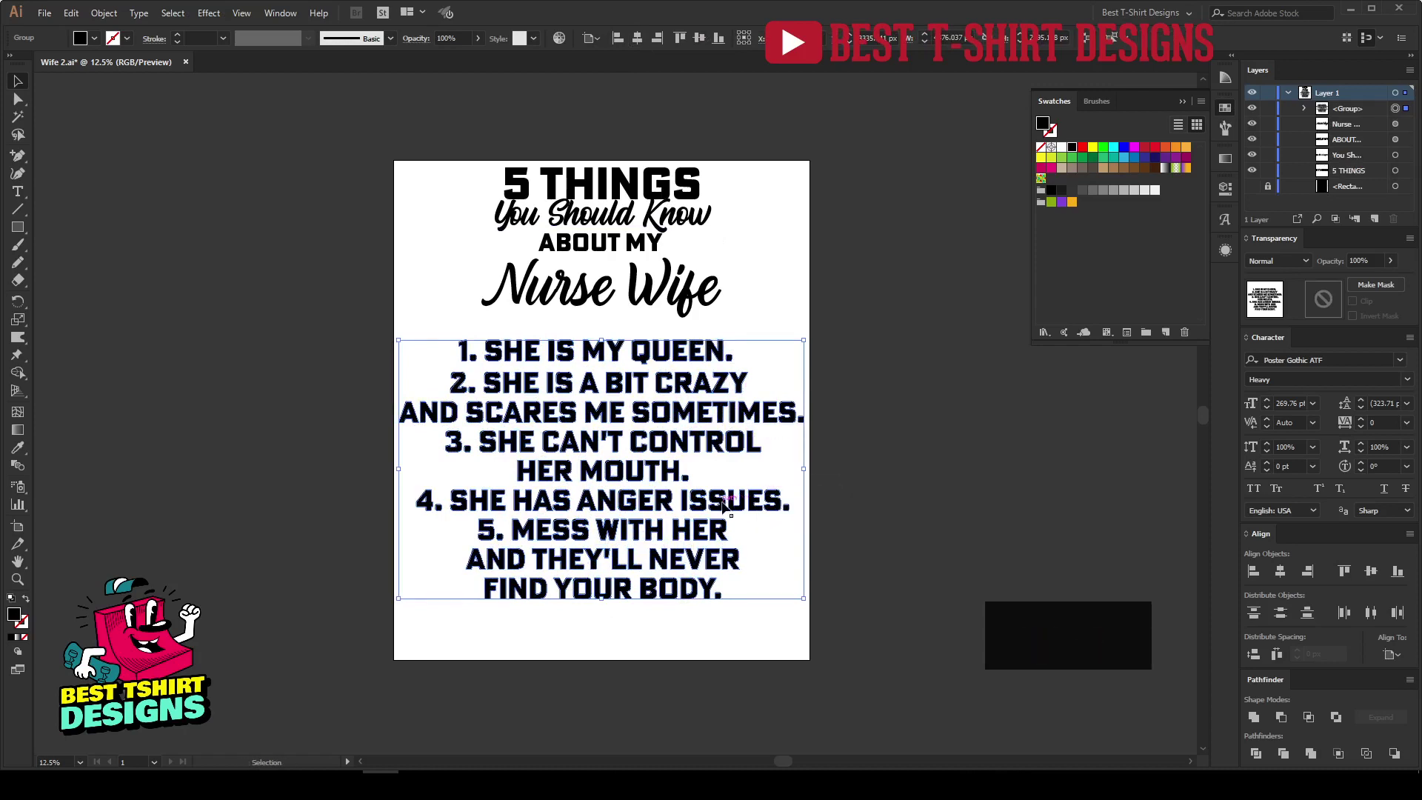
{"action": "left_click", "coordinate": [718, 37]}
{"action": "key", "text": "shift+Up"}
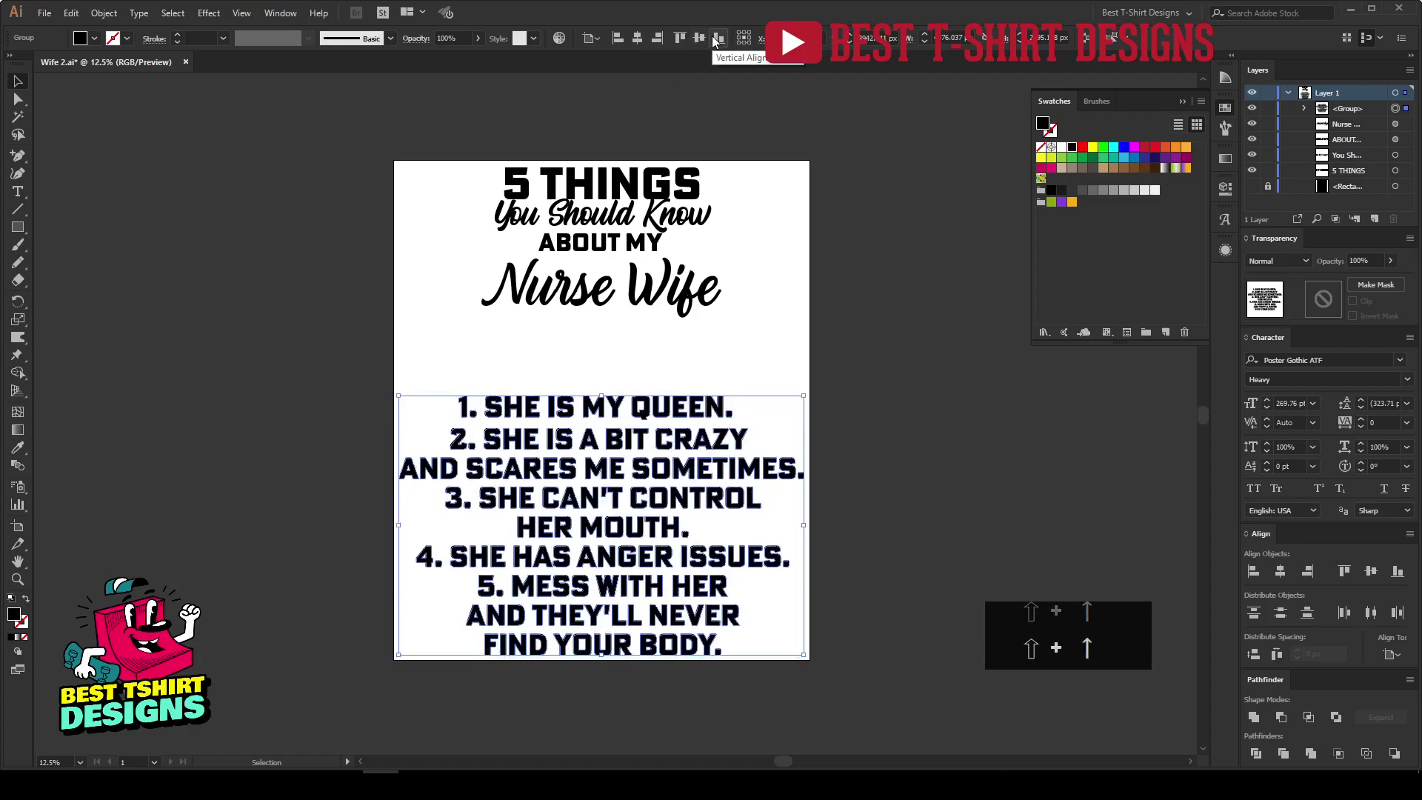
Step: Enlarge the "Nurse Wife" line to nearly the artboard's width, about 1186 pt, and place it directly above the numbered list
{"action": "left_click", "coordinate": [765, 324]}
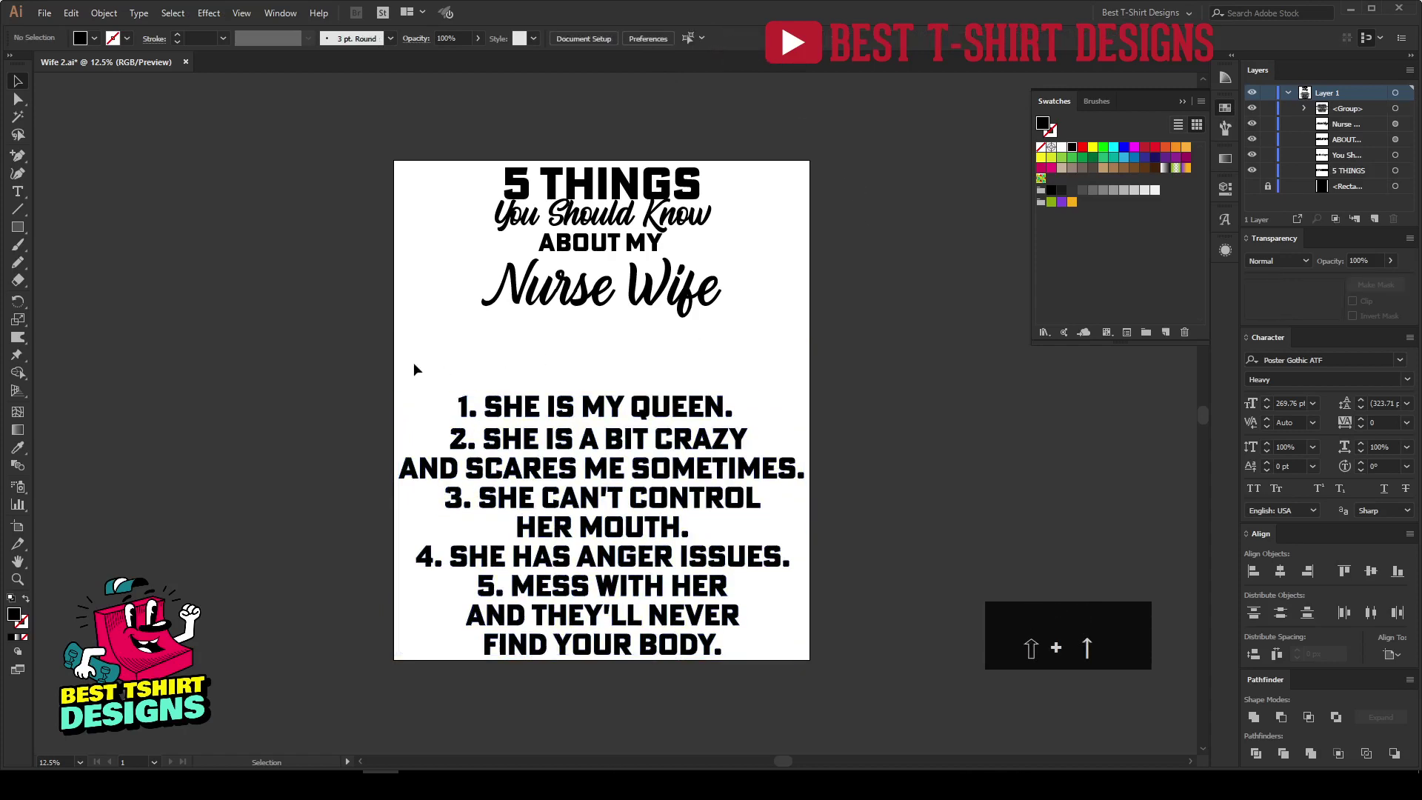
{"action": "left_click_drag", "start_coordinate": [413, 362], "coordinate": [818, 680]}
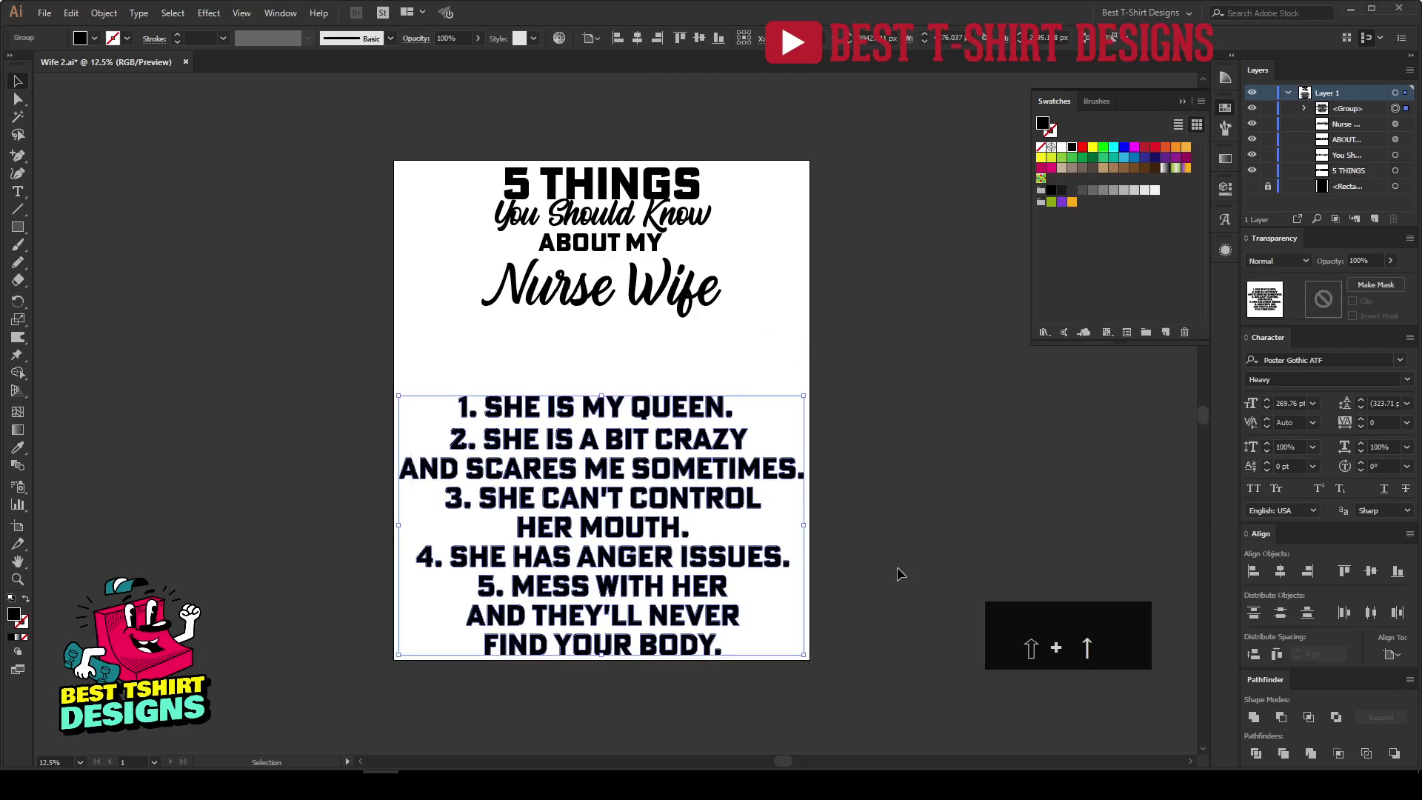
{"action": "left_click", "coordinate": [736, 374]}
{"action": "left_click_drag", "start_coordinate": [673, 308], "coordinate": [801, 345]}
{"action": "key", "text": "shift+Right"}
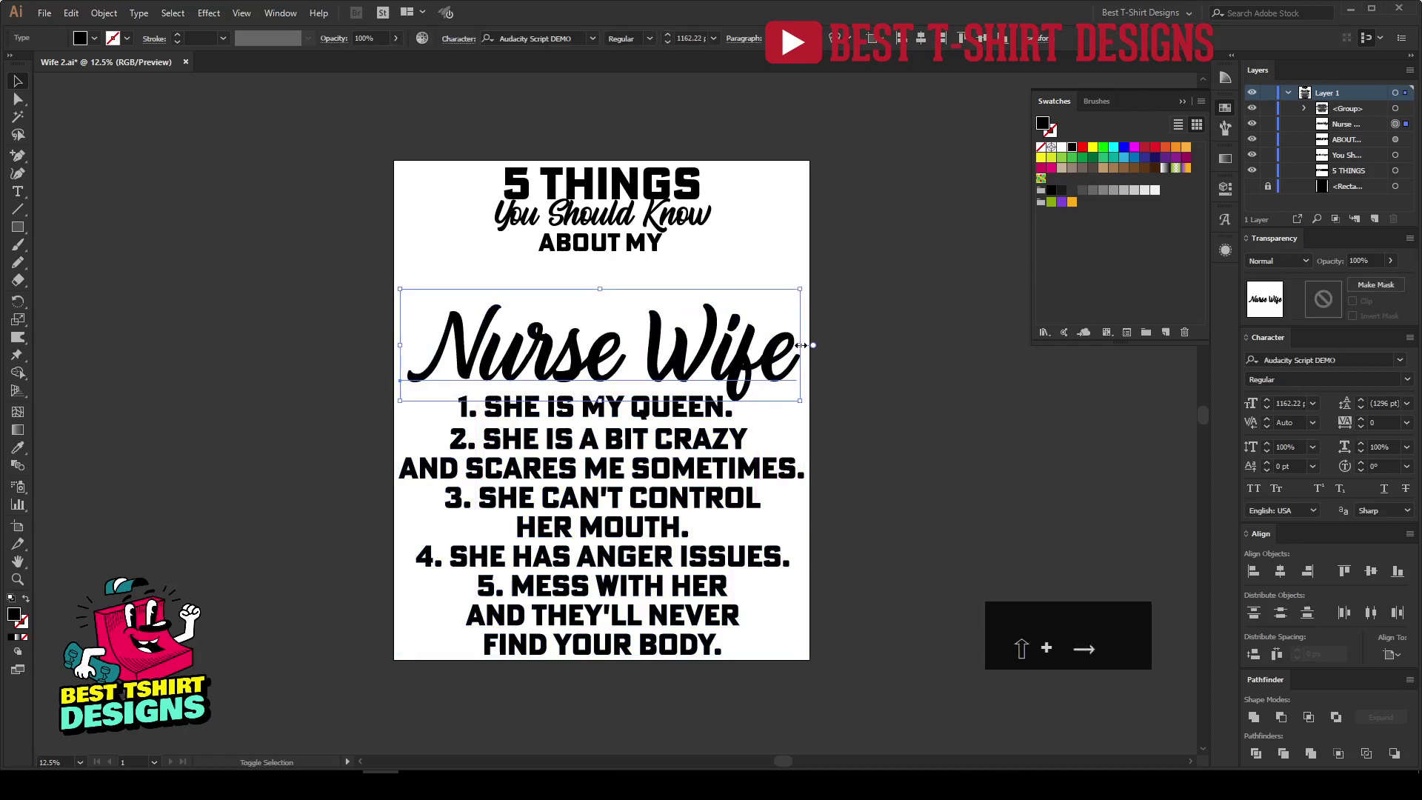
{"action": "left_click_drag", "start_coordinate": [801, 345], "coordinate": [807, 345]}
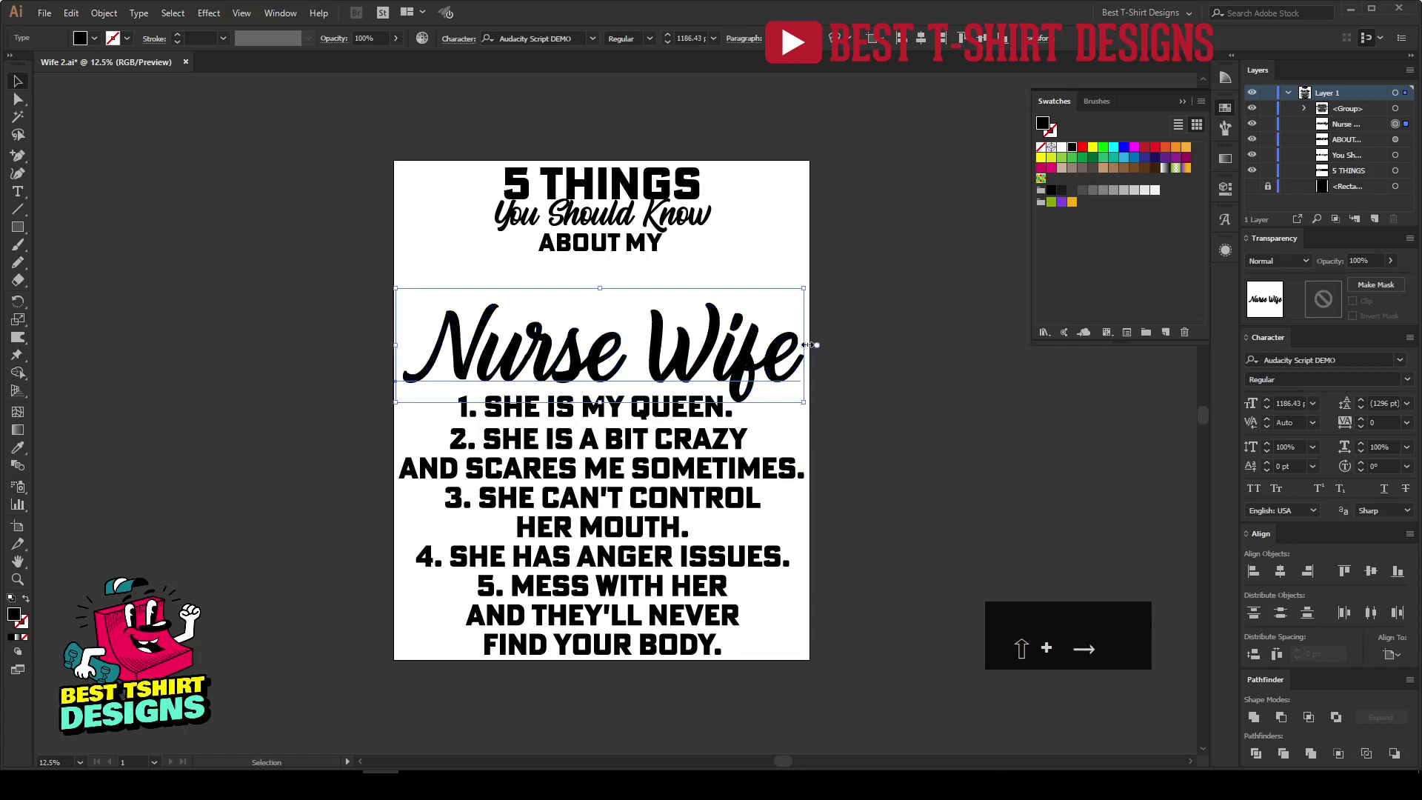
{"action": "key", "text": "shift+Down"}
{"action": "key", "text": "shift+Down"}
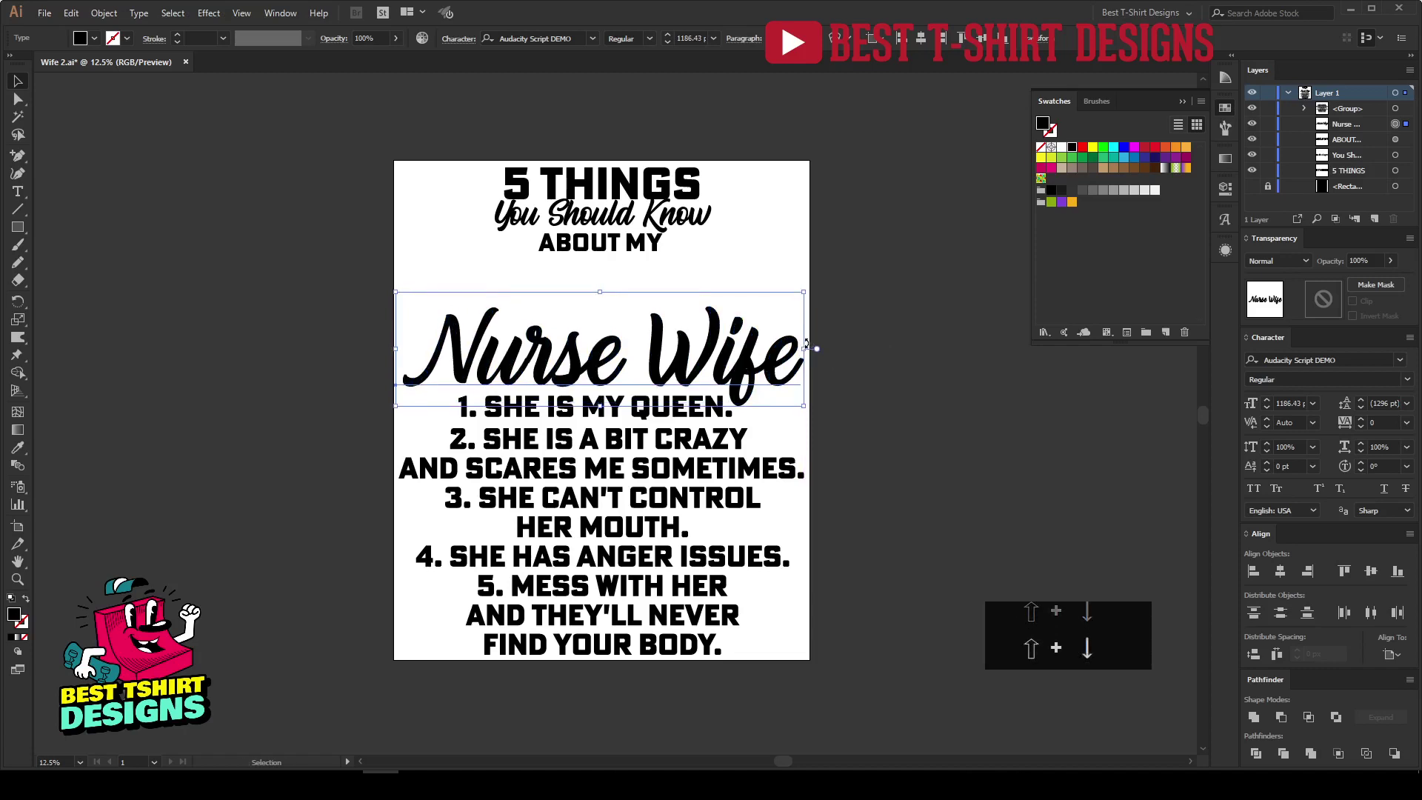
{"action": "left_click", "coordinate": [815, 259]}
{"action": "scroll", "coordinate": [814, 268], "scroll_direction": "up", "scroll_amount": 1}
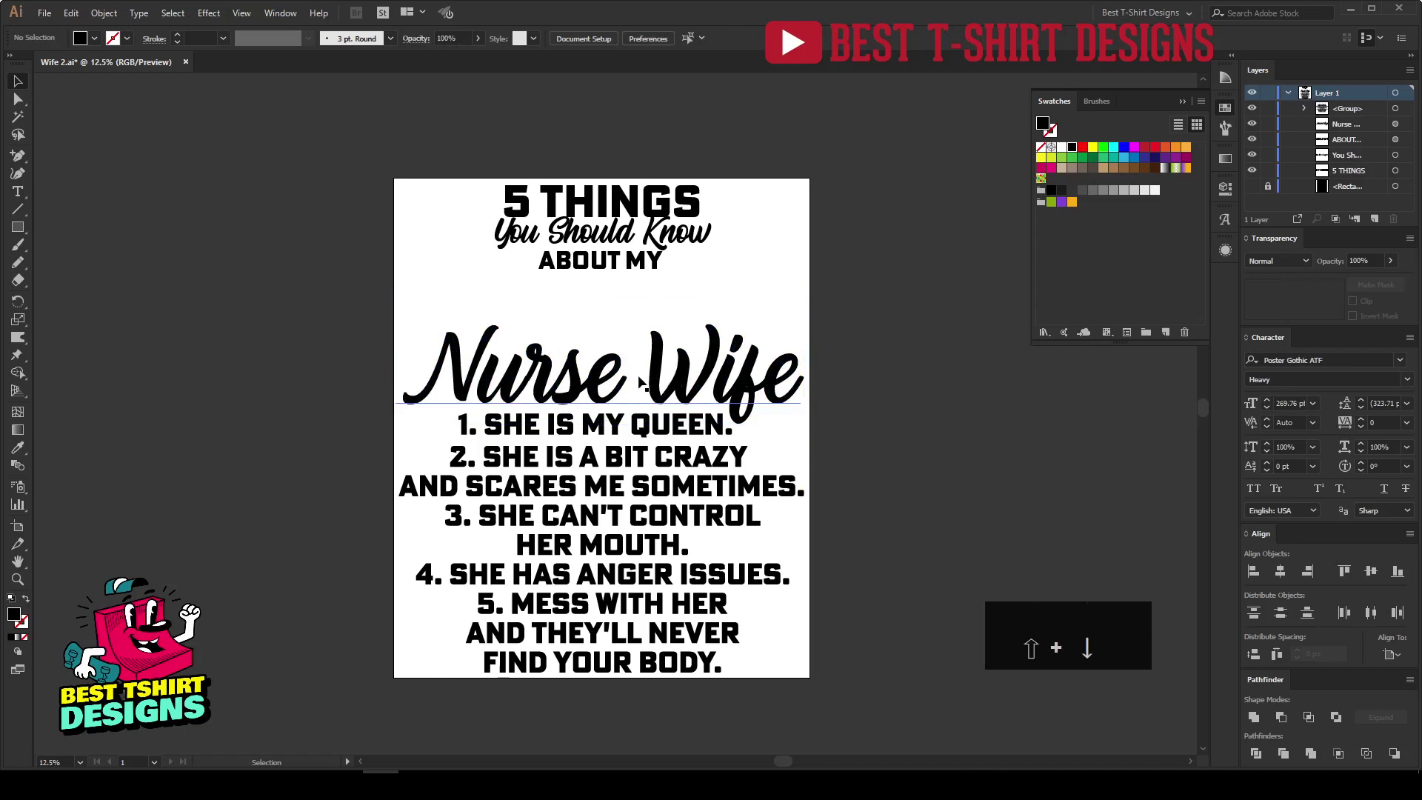
Step: Try replacing "Nurse" with "Teacher" in the large script line, and undo the replacement
{"action": "key", "text": "t"}
{"action": "left_click_drag", "start_coordinate": [624, 370], "coordinate": [394, 363]}
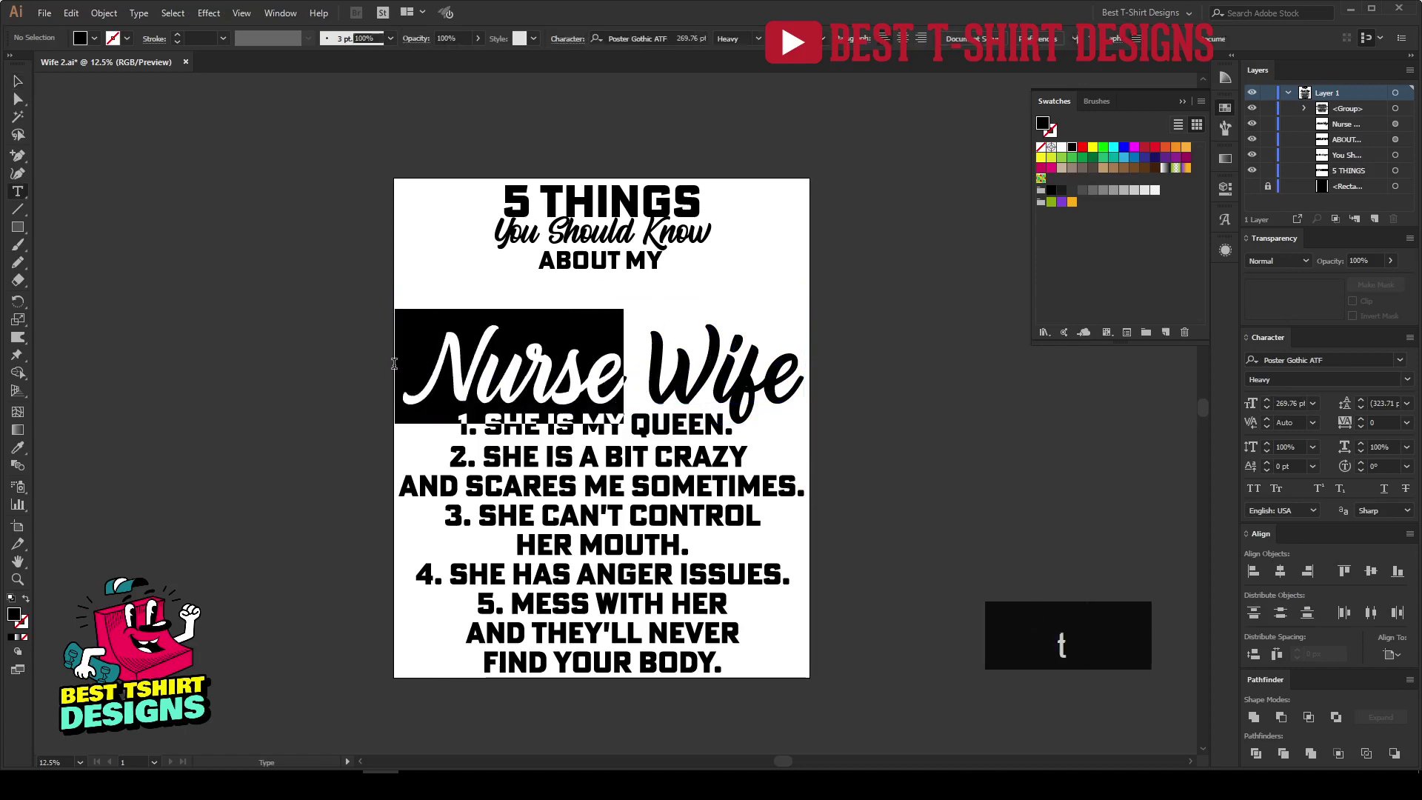
{"action": "type", "text": "Teacher"}
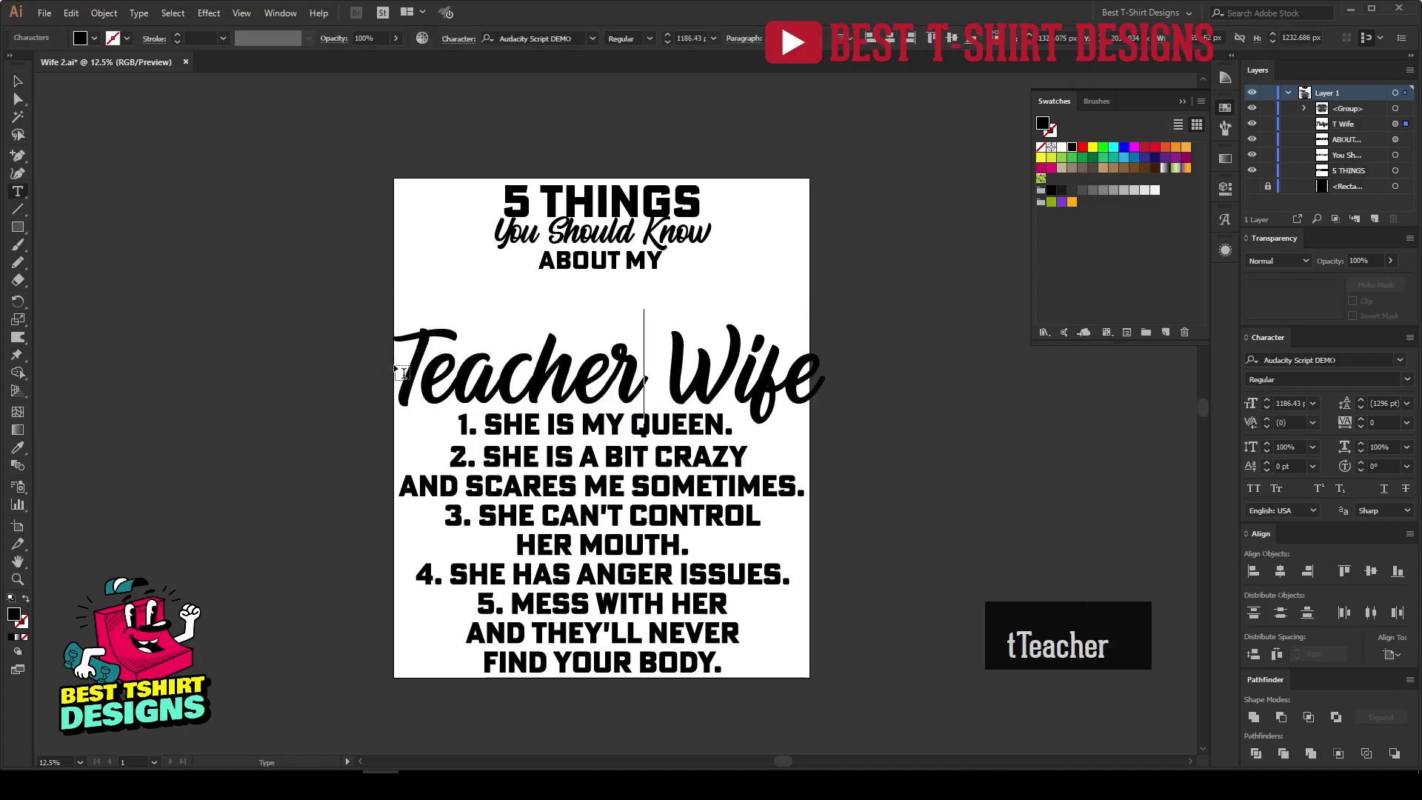
{"action": "key", "text": "ctrl+z"}
{"action": "left_click", "coordinate": [16, 82]}
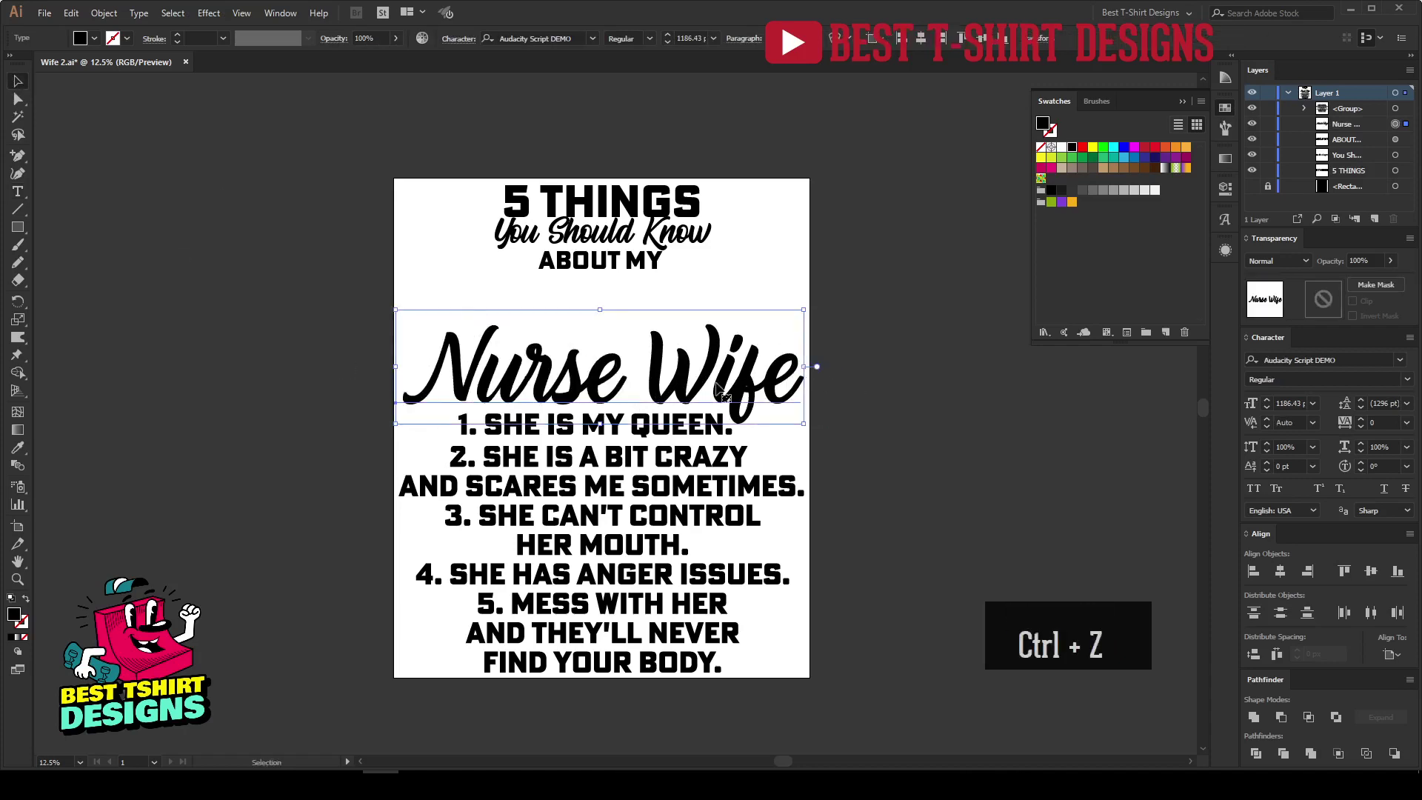
Step: Nudge "Nurse Wife" slightly up, and convert the three heading lines above it to outlines, enlarged to fill the space above it
{"action": "key", "text": "shift+Up"}
{"action": "key", "text": "shift+Up"}
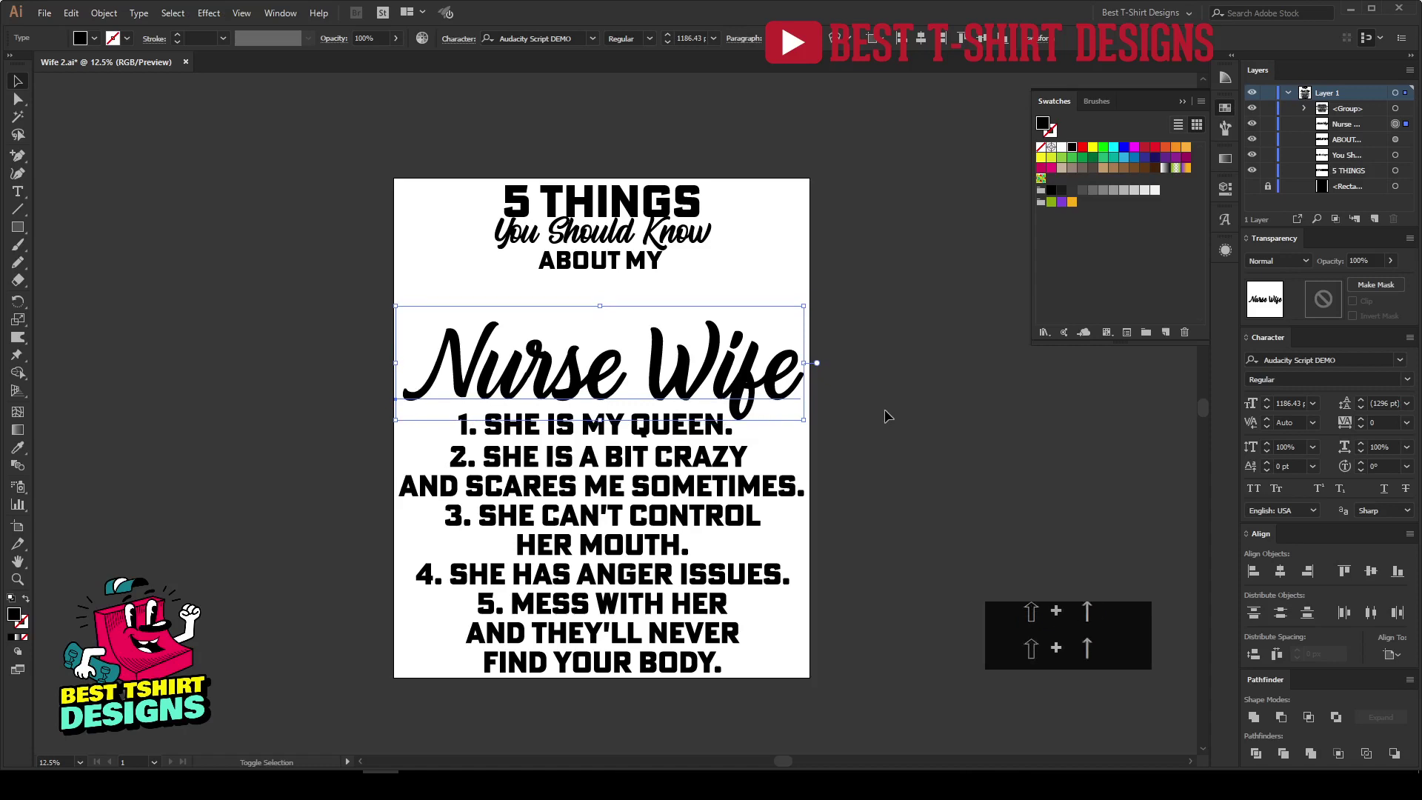
{"action": "left_click_drag", "start_coordinate": [481, 281], "coordinate": [636, 214]}
{"action": "right_click", "coordinate": [635, 214]}
{"action": "left_click", "coordinate": [689, 309]}
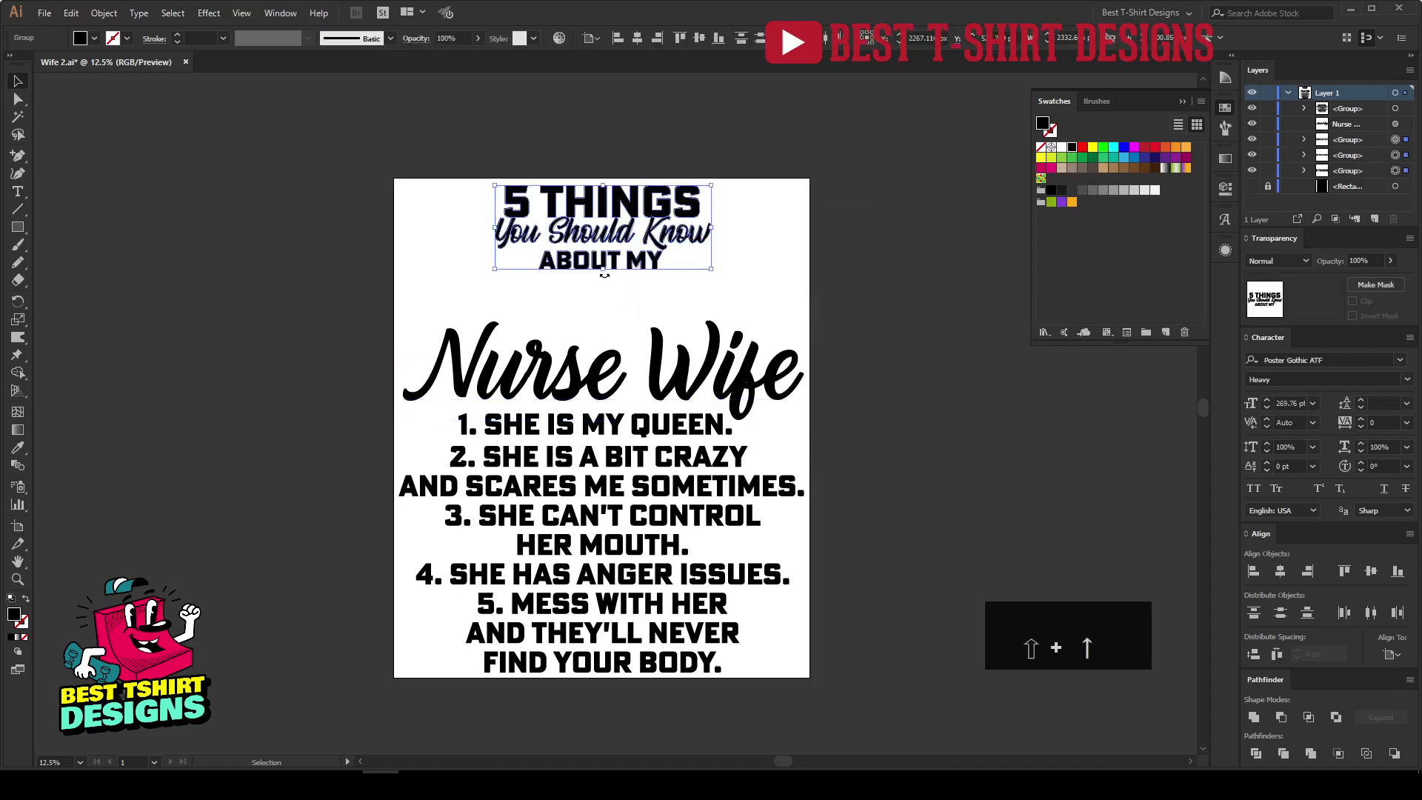
{"action": "left_click_drag", "start_coordinate": [603, 276], "coordinate": [601, 318]}
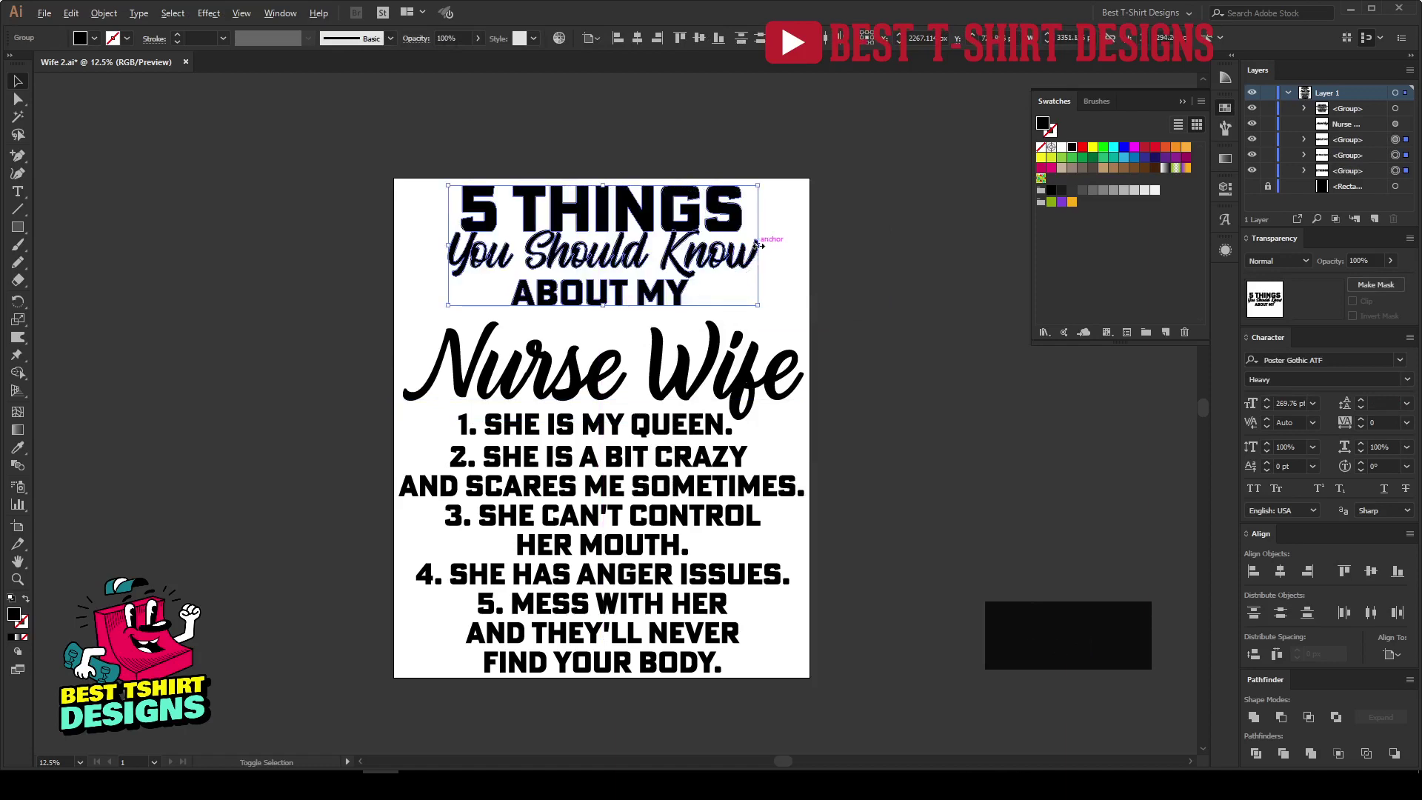
{"action": "mouse_move", "coordinate": [757, 248]}
{"action": "left_mouse_down"}
{"action": "mouse_move", "coordinate": [791, 251]}
{"action": "mouse_move", "coordinate": [776, 251]}
{"action": "left_mouse_up"}
{"action": "key", "text": "shift+Down"}
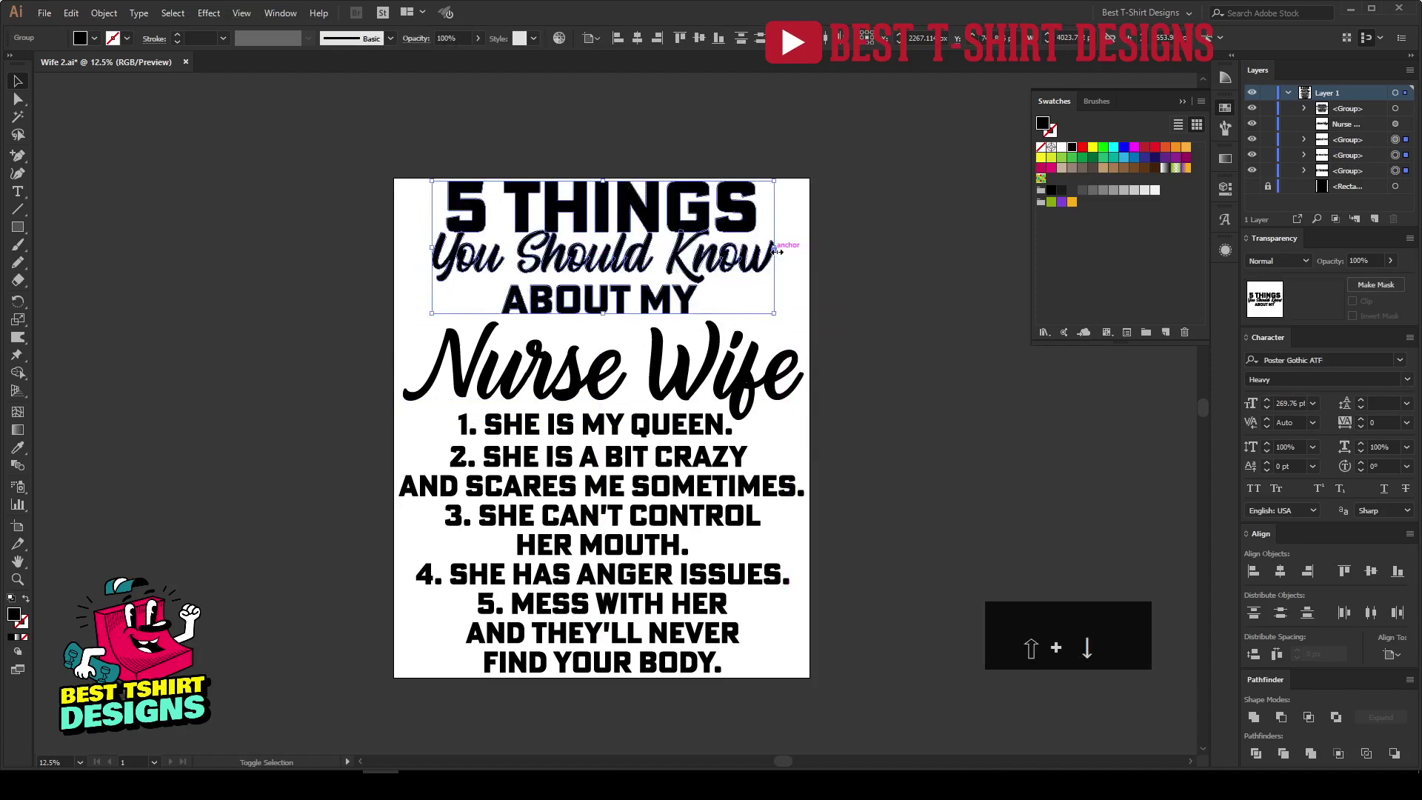
{"action": "key", "text": "shift+Down"}
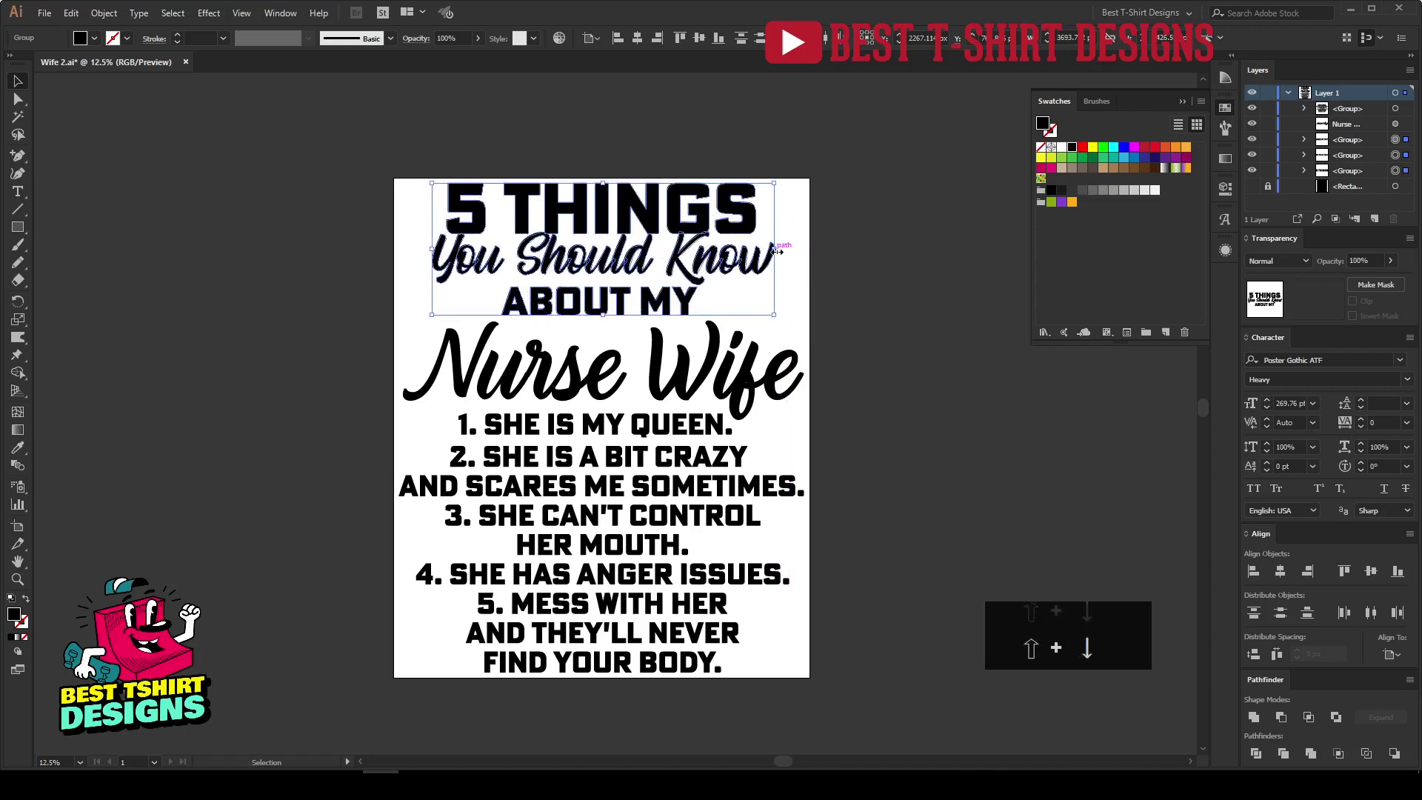
{"action": "left_click", "coordinate": [787, 255]}
{"action": "scroll", "coordinate": [733, 257], "scroll_direction": "up", "scroll_amount": 1}
{"action": "scroll", "coordinate": [696, 261], "scroll_direction": "up", "scroll_amount": 1}
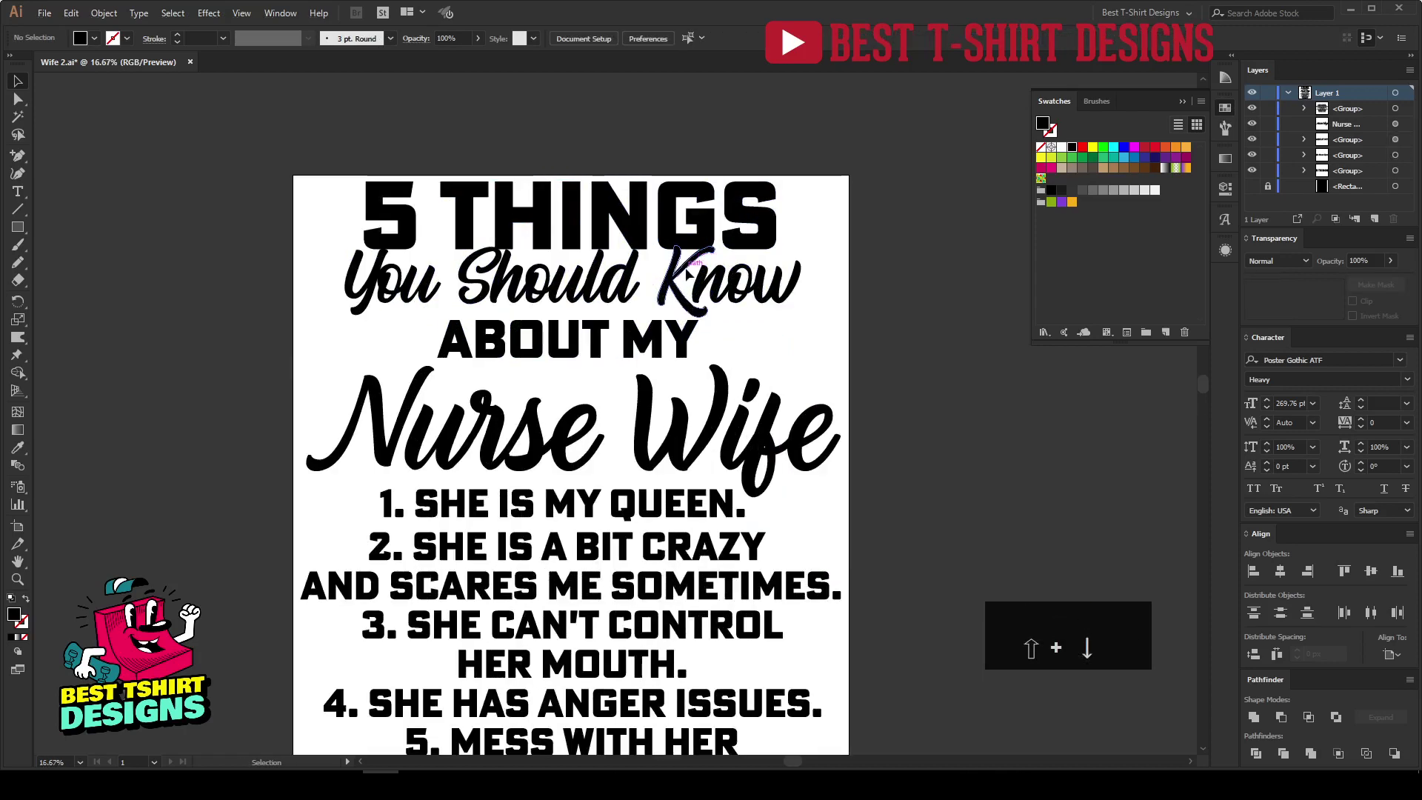
{"action": "left_click", "coordinate": [687, 274]}
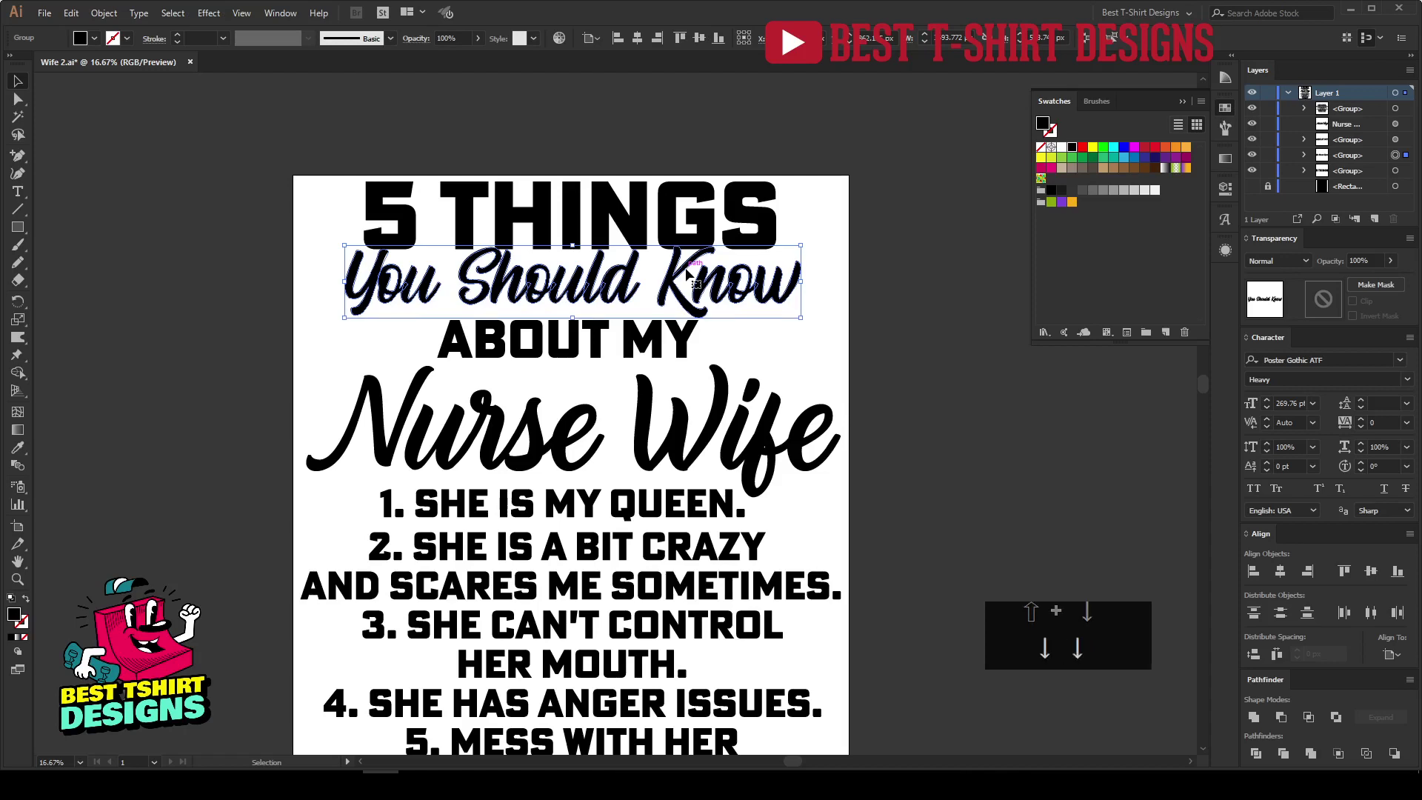
{"action": "key", "text": "ctrl+alt+f"}
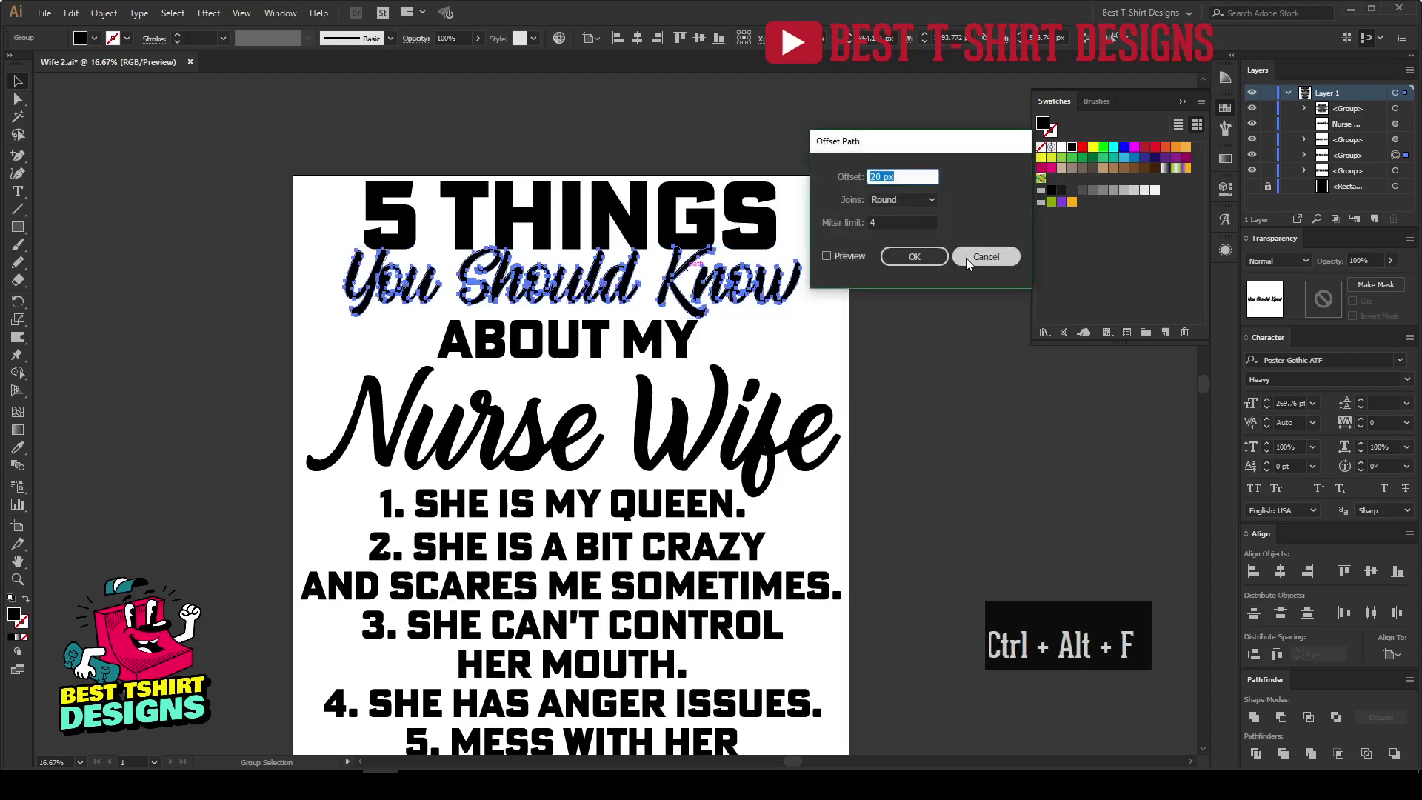
{"action": "left_click", "coordinate": [986, 258]}
Step: Align all text lines by their horizontal centres, and nudge "Nurse Wife" slightly to the left
{"action": "left_click_drag", "start_coordinate": [613, 354], "coordinate": [674, 684]}
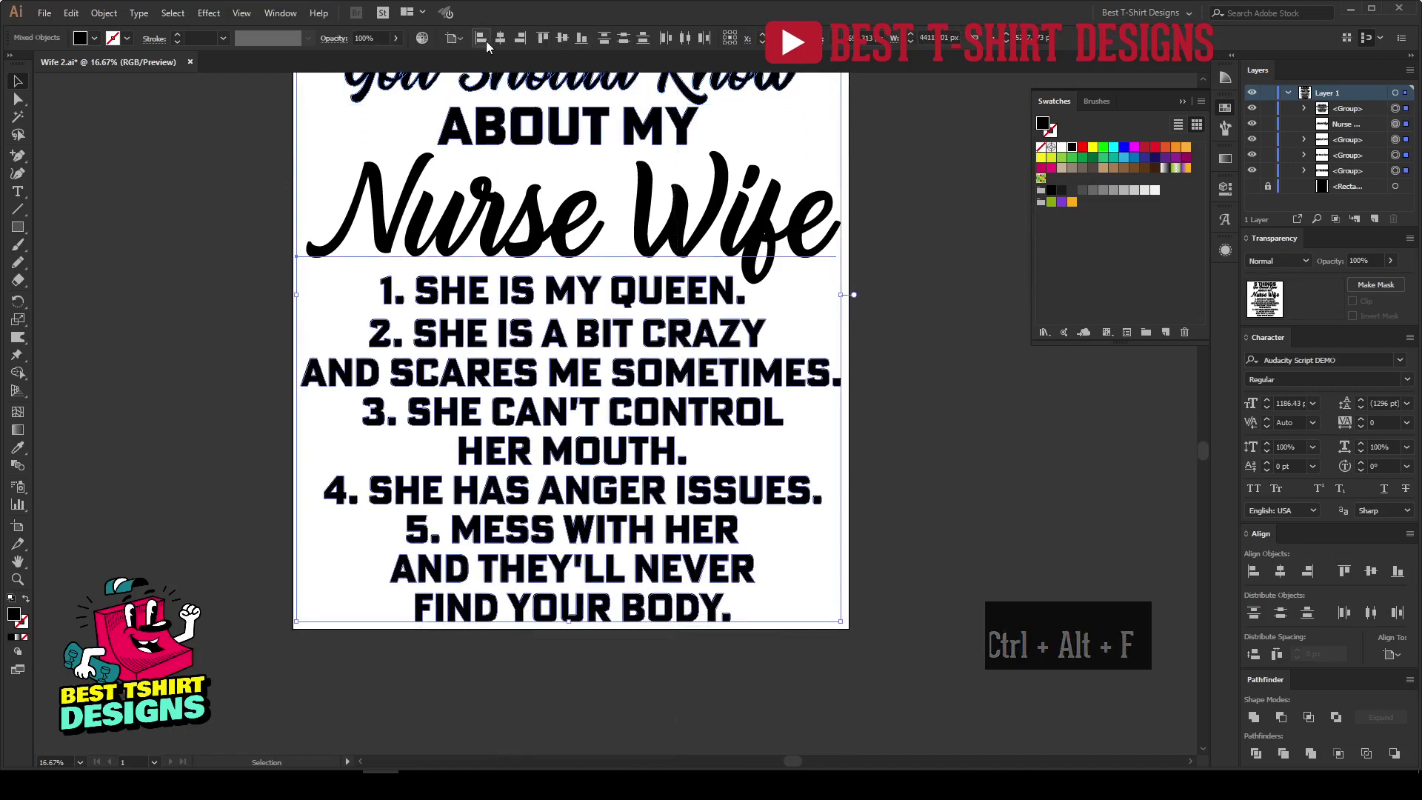
{"action": "scroll", "coordinate": [780, 336], "scroll_direction": "up", "scroll_amount": 1}
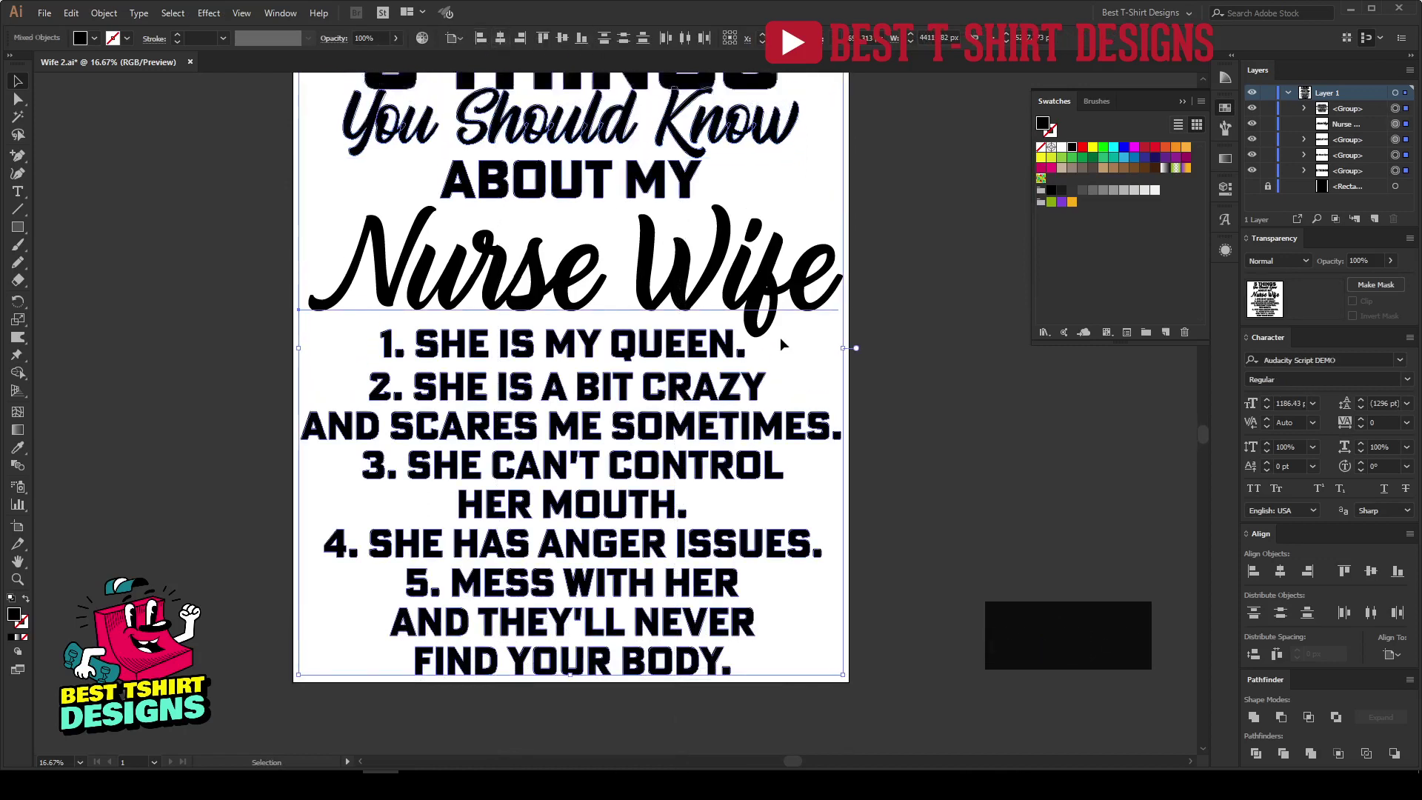
{"action": "left_click", "coordinate": [938, 310]}
{"action": "left_click_drag", "start_coordinate": [719, 271], "coordinate": [714, 400]}
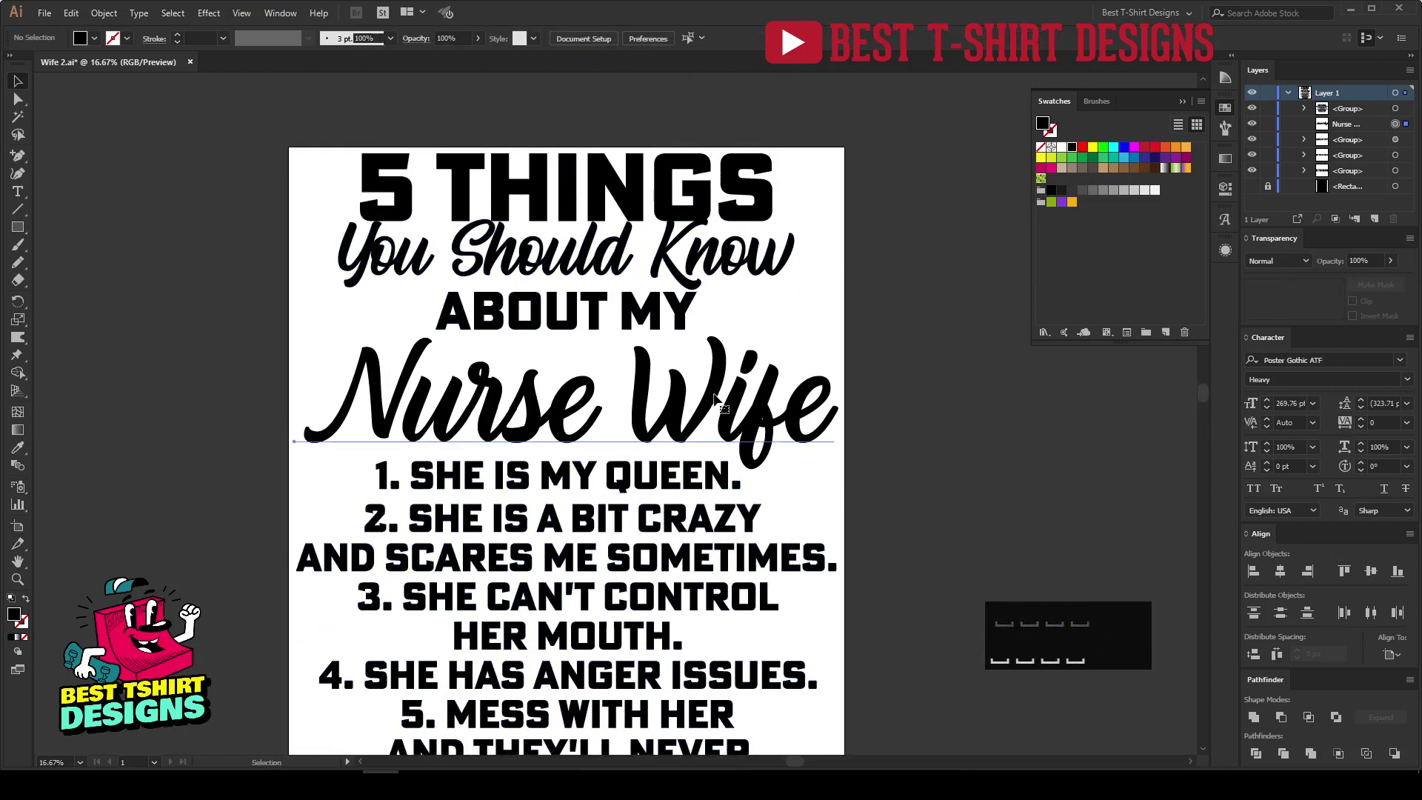
{"action": "left_click", "coordinate": [714, 400]}
{"action": "key", "text": "shift+Left"}
{"action": "scroll", "coordinate": [715, 400], "scroll_direction": "up", "scroll_amount": 1}
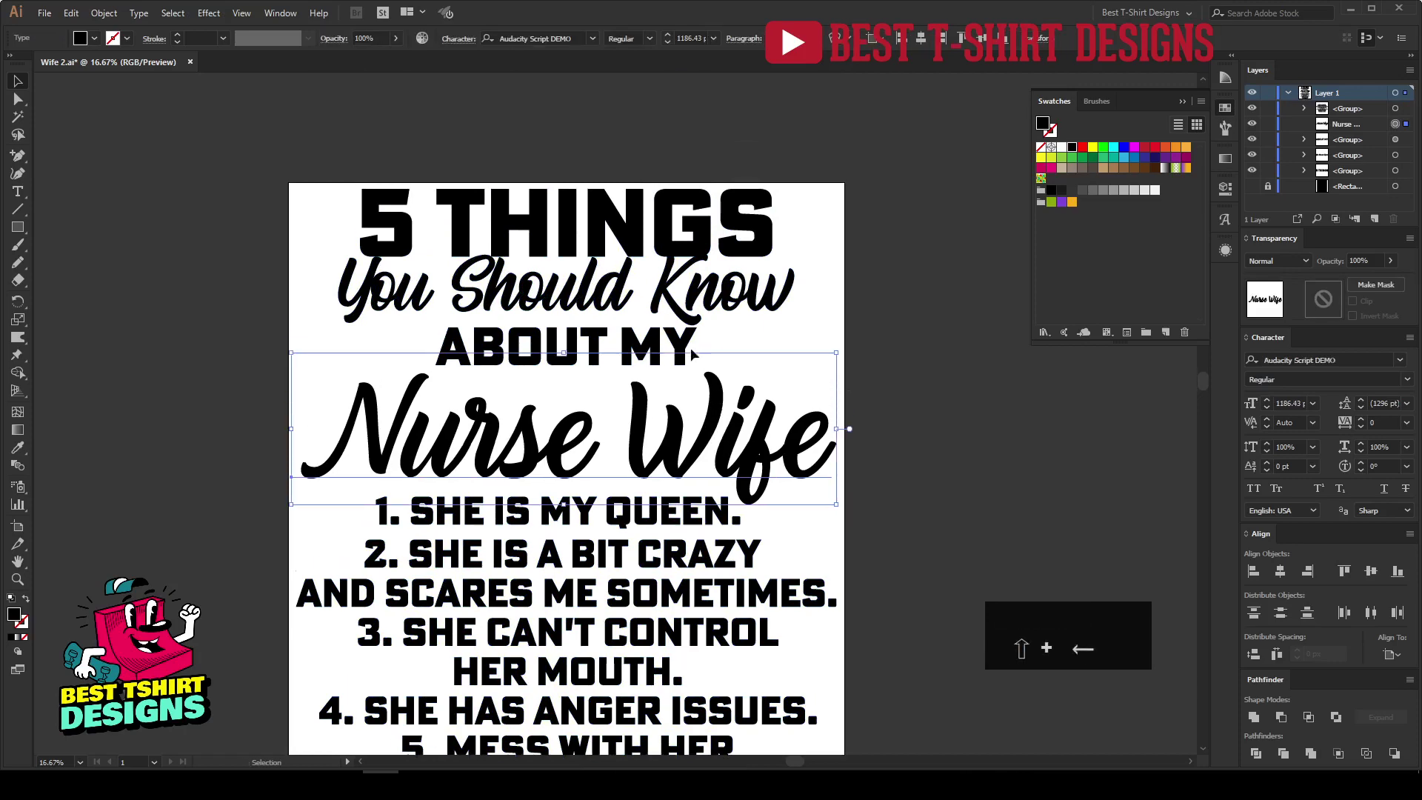
Step: Add a 20 px offset path with round joins around the "You Should Know" lettering
{"action": "left_click", "coordinate": [692, 285]}
{"action": "scroll", "coordinate": [653, 229], "scroll_direction": "up", "scroll_amount": 1}
{"action": "key", "text": "ctrl+alt+f"}
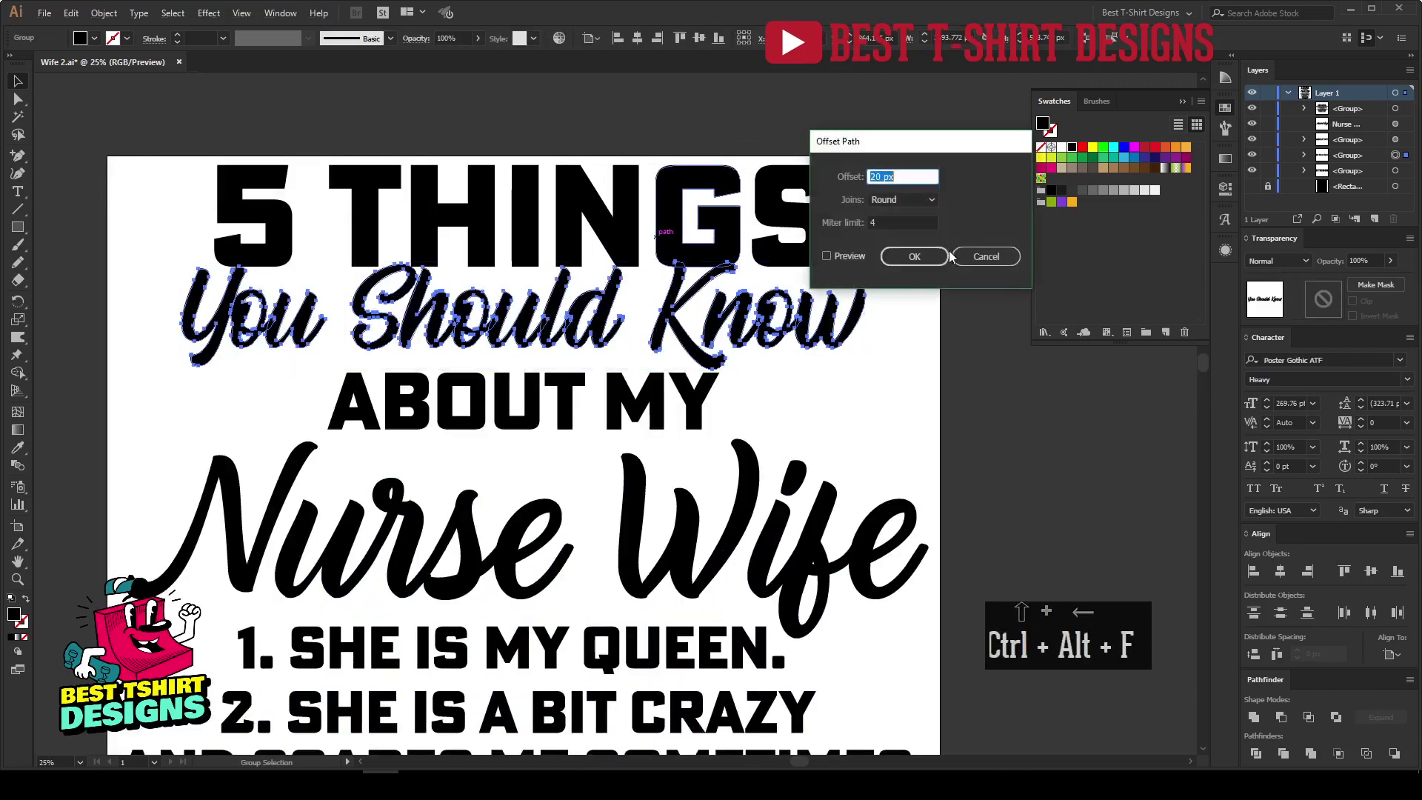
{"action": "left_click", "coordinate": [848, 256]}
{"action": "left_click", "coordinate": [917, 256]}
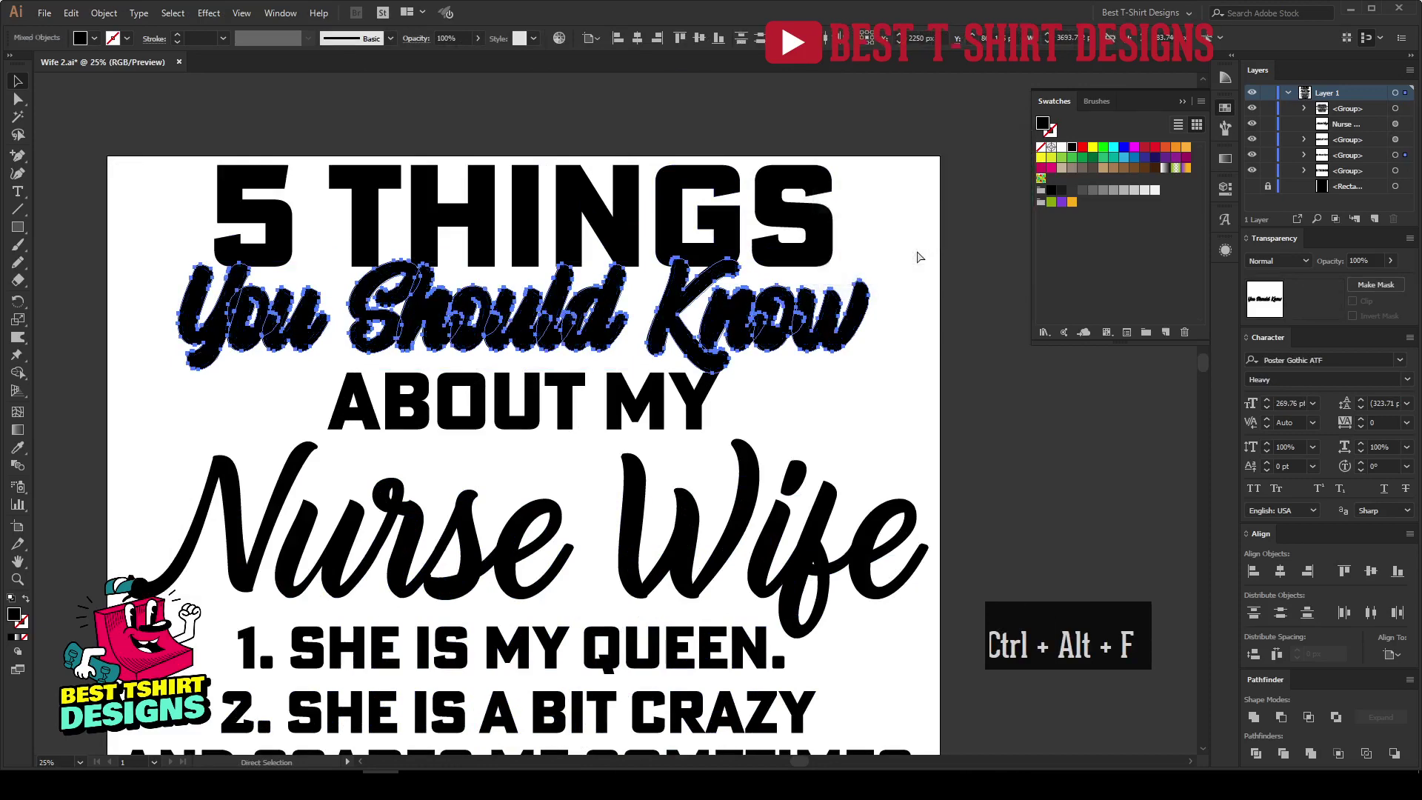
Step: Move the offset shape in place into an opacity mask on "5 THINGS" with clipping off, and leave mask editing
{"action": "key", "text": "ctrl+x"}
{"action": "left_click", "coordinate": [518, 215]}
{"action": "left_click", "coordinate": [1320, 298]}
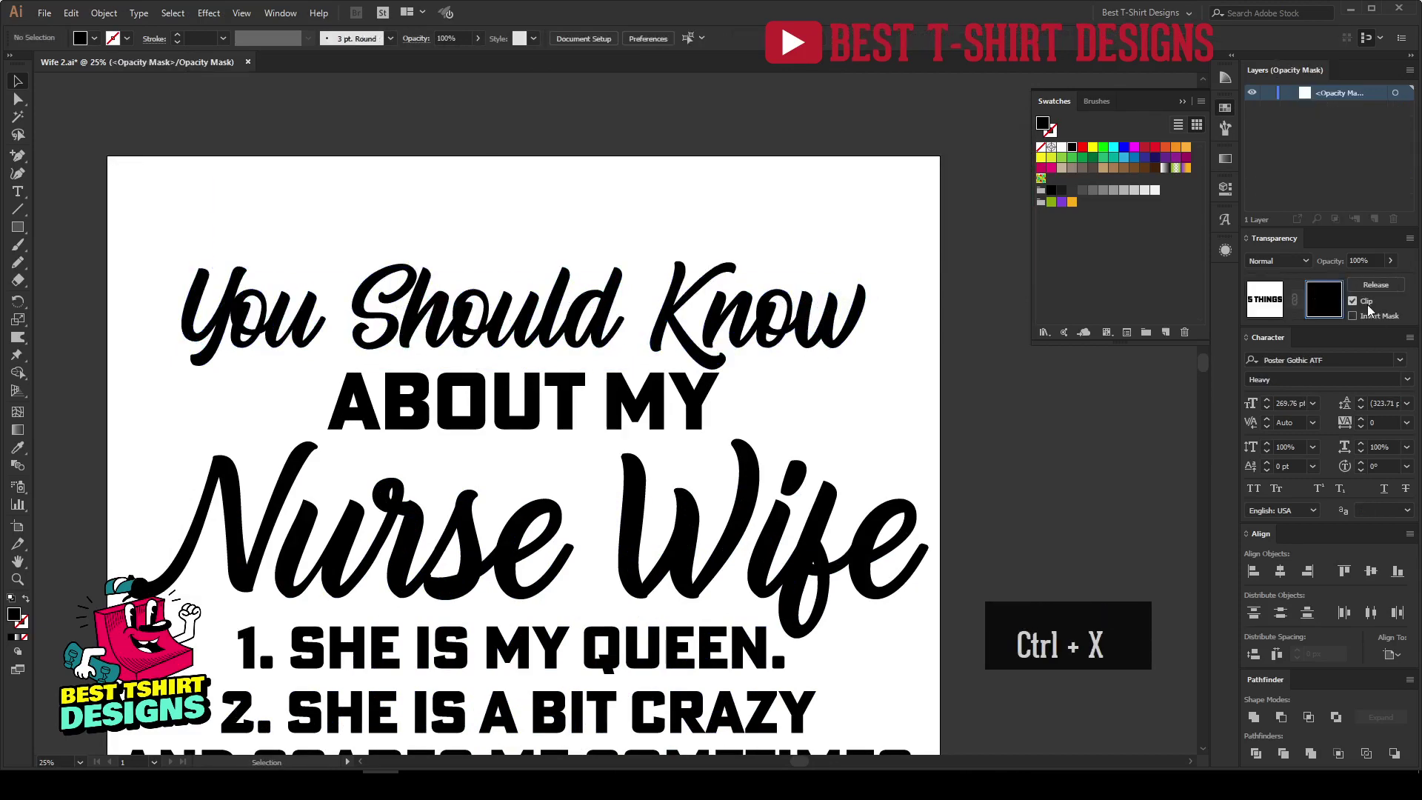
{"action": "key", "text": "ctrl+f"}
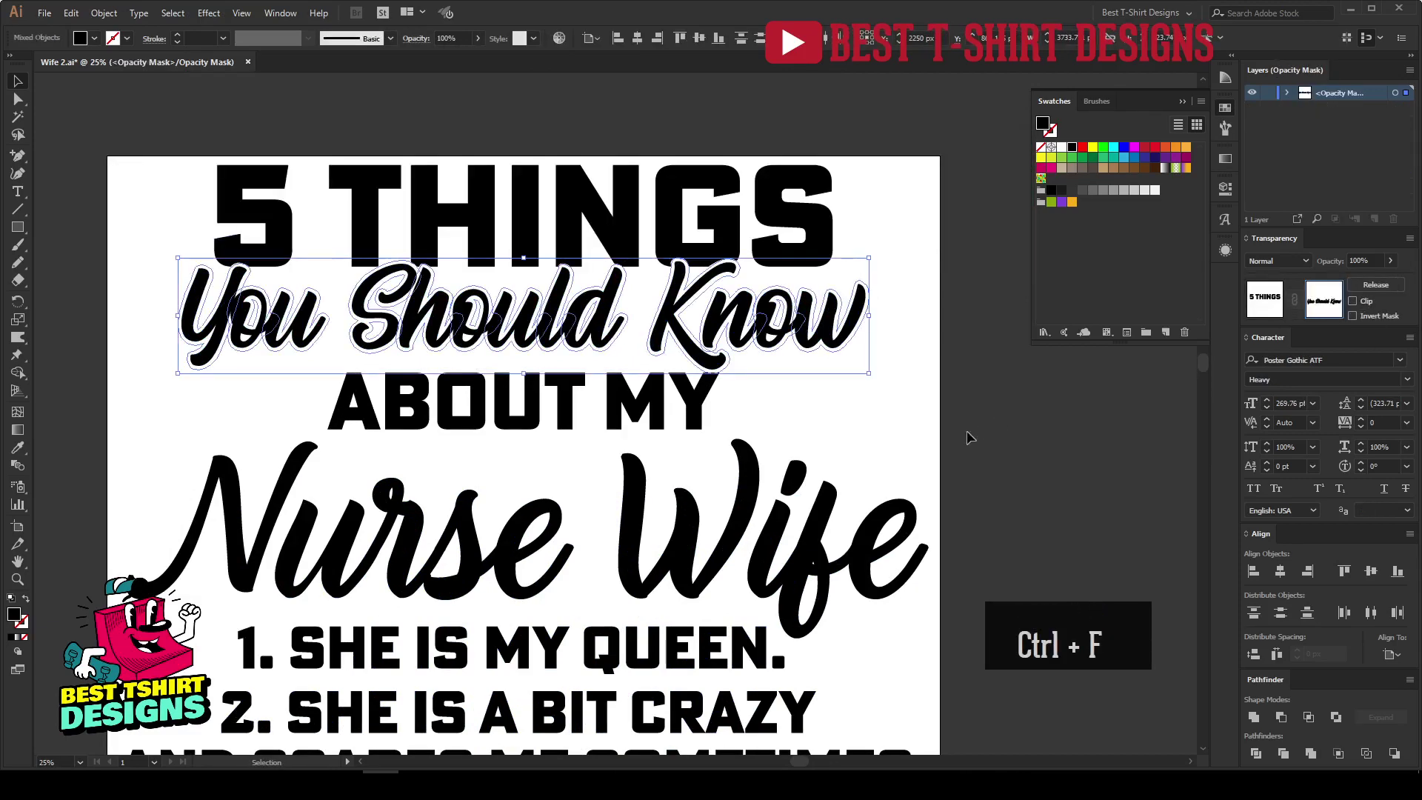
{"action": "left_click", "coordinate": [896, 315]}
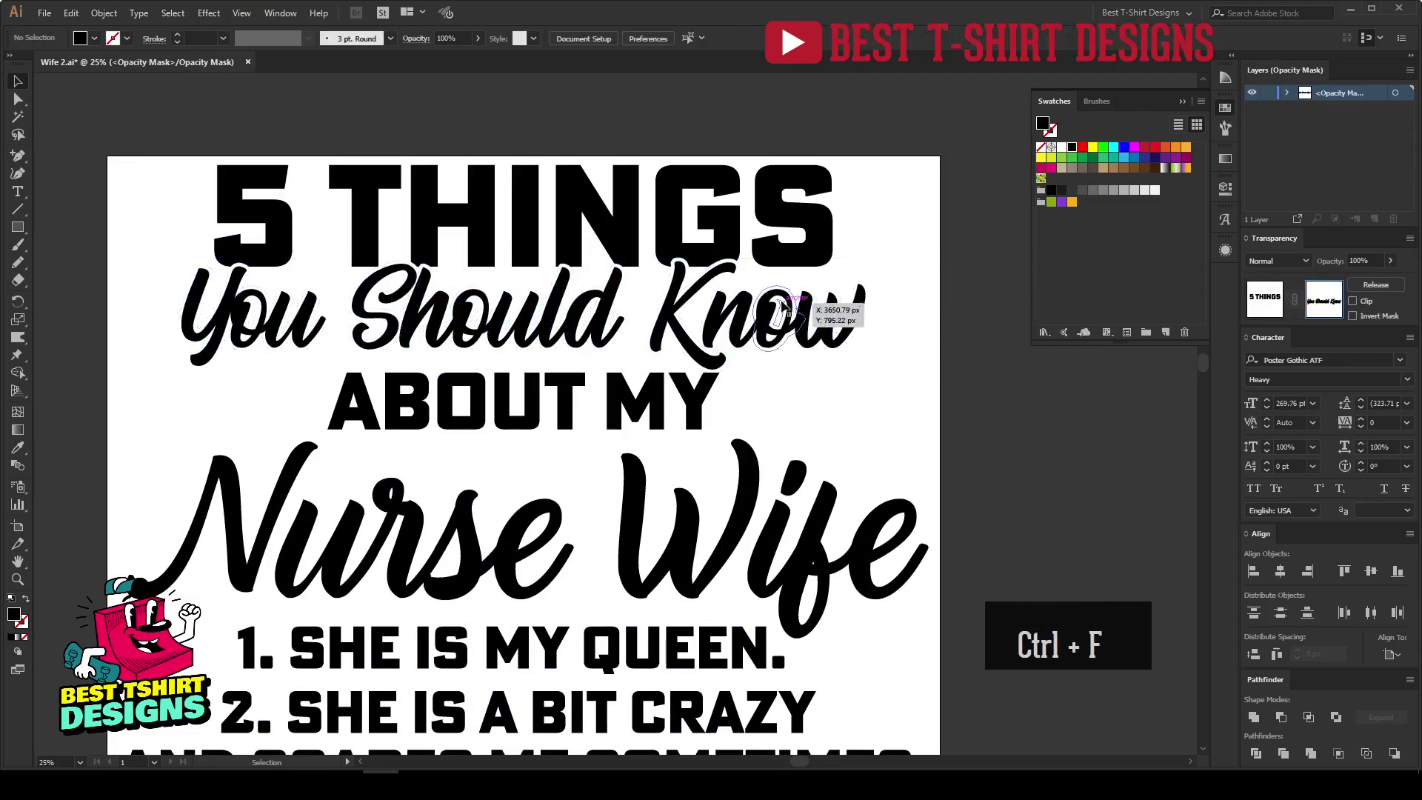
{"action": "left_click", "coordinate": [1258, 310]}
Step: Shrink the "ABOUT MY" line slightly about its centre
{"action": "left_click", "coordinate": [711, 401]}
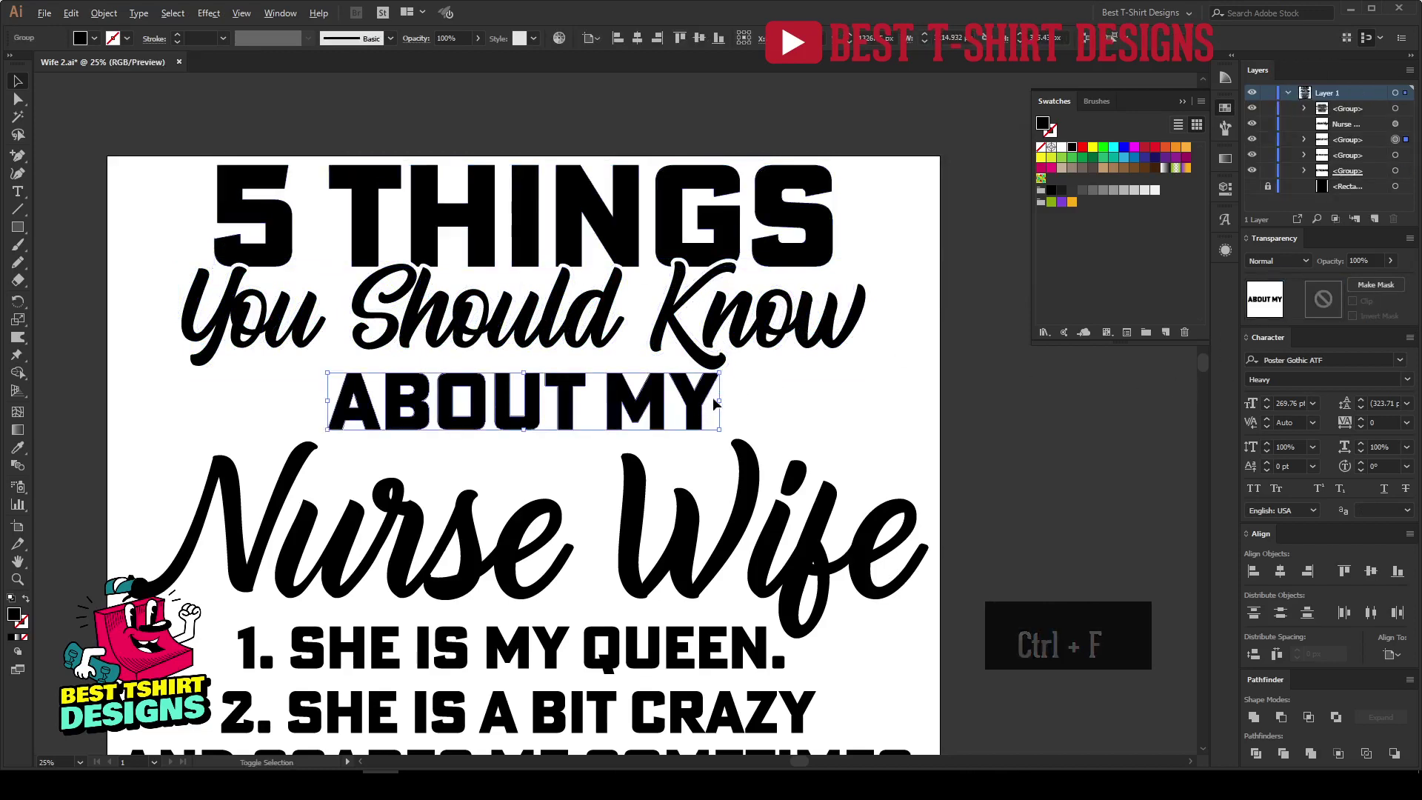
{"action": "mouse_move", "coordinate": [717, 400]}
{"action": "left_mouse_down"}
{"action": "mouse_move", "coordinate": [744, 403]}
{"action": "mouse_move", "coordinate": [707, 400]}
{"action": "left_mouse_up"}
{"action": "left_click", "coordinate": [794, 410]}
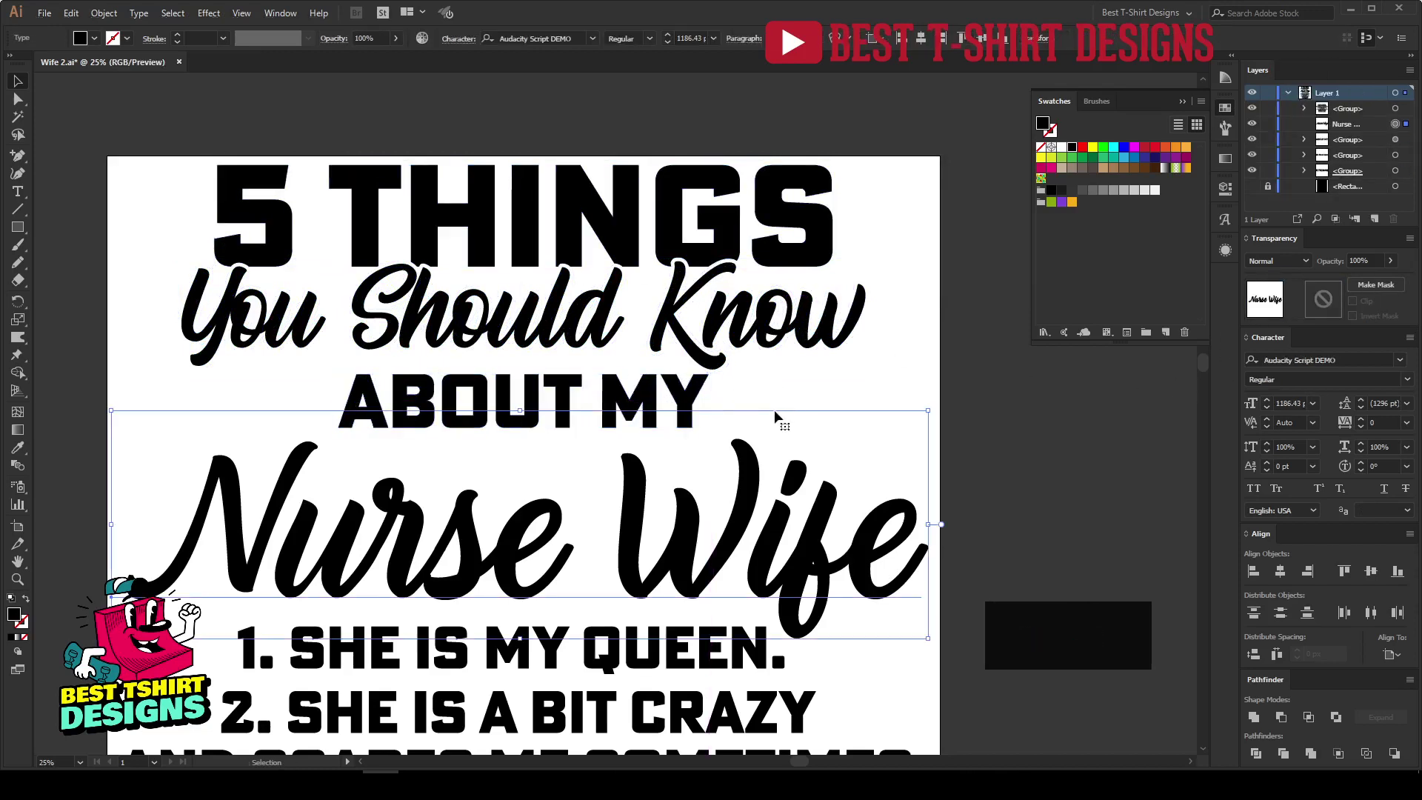
{"action": "scroll", "coordinate": [593, 376], "scroll_direction": "down", "scroll_amount": 1}
{"action": "left_click", "coordinate": [911, 366]}
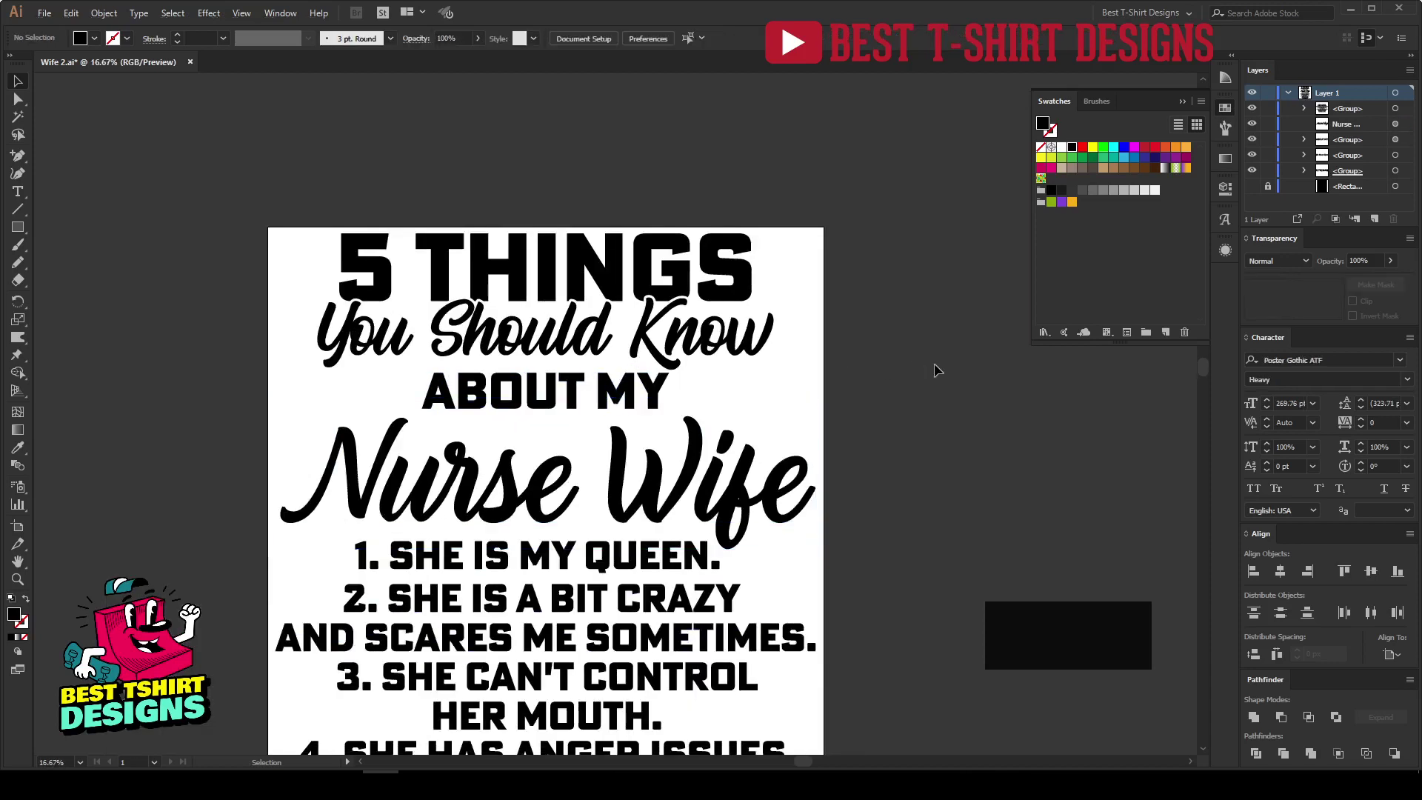
Step: Draw a small black star to the left of "ABOUT MY" and duplicate it into a row of four evenly spaced stars
{"action": "scroll", "coordinate": [935, 370], "scroll_direction": "down", "scroll_amount": 1}
{"action": "left_click_drag", "start_coordinate": [17, 227], "coordinate": [82, 293]}
{"action": "scroll", "coordinate": [405, 382], "scroll_direction": "up", "scroll_amount": 1}
{"action": "mouse_move", "coordinate": [400, 341]}
{"action": "left_mouse_down"}
{"action": "mouse_move", "coordinate": [413, 348]}
{"action": "mouse_move", "coordinate": [401, 359]}
{"action": "left_mouse_up"}
{"action": "key", "text": "v"}
{"action": "scroll", "coordinate": [314, 326], "scroll_direction": "up", "scroll_amount": 2}
{"action": "key", "text": "ctrl+d"}
{"action": "key", "text": "ctrl+d"}
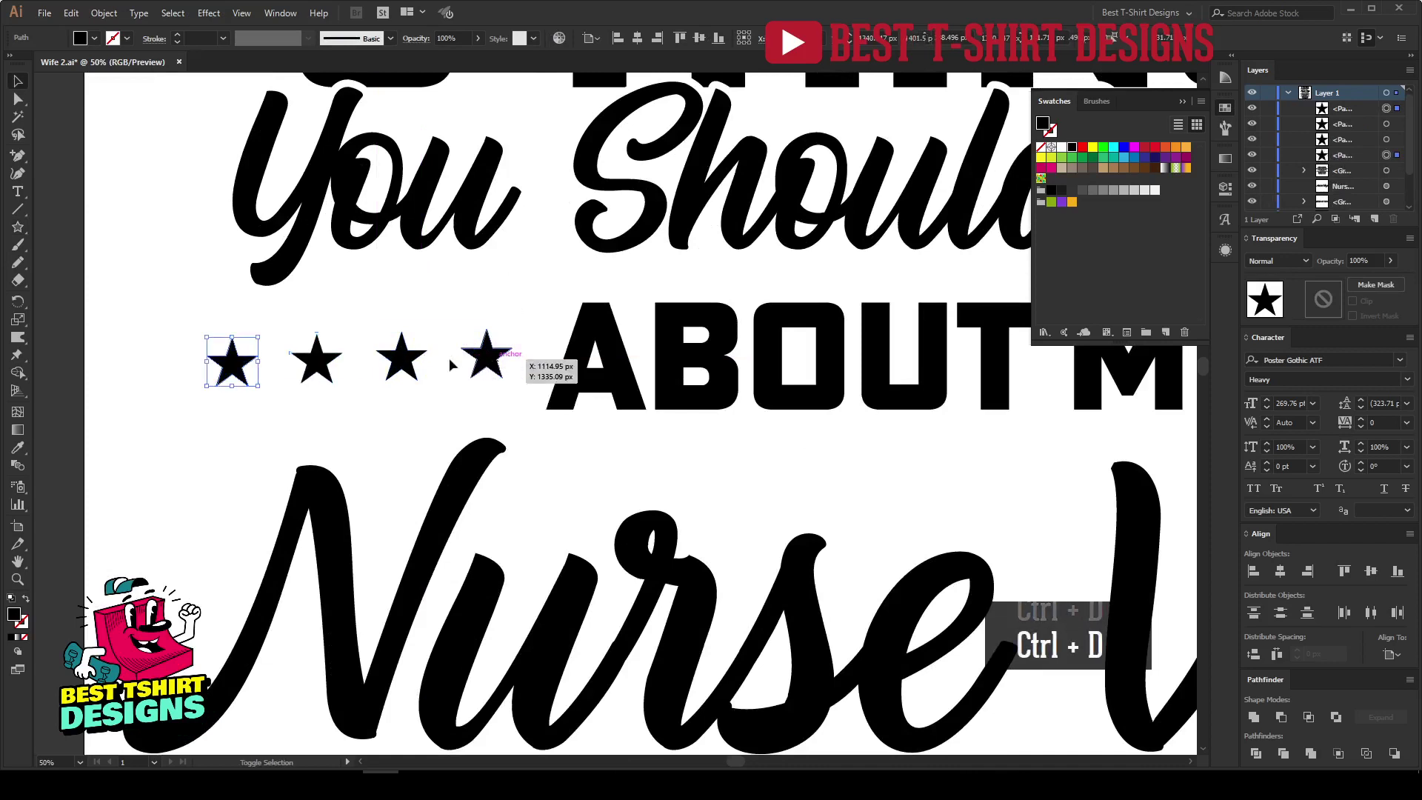
Step: Align the four stars by their vertical centres
{"action": "left_click", "coordinate": [486, 355], "text": "shift"}
{"action": "left_click", "coordinate": [401, 358], "text": "shift"}
{"action": "left_click", "coordinate": [317, 359], "text": "shift"}
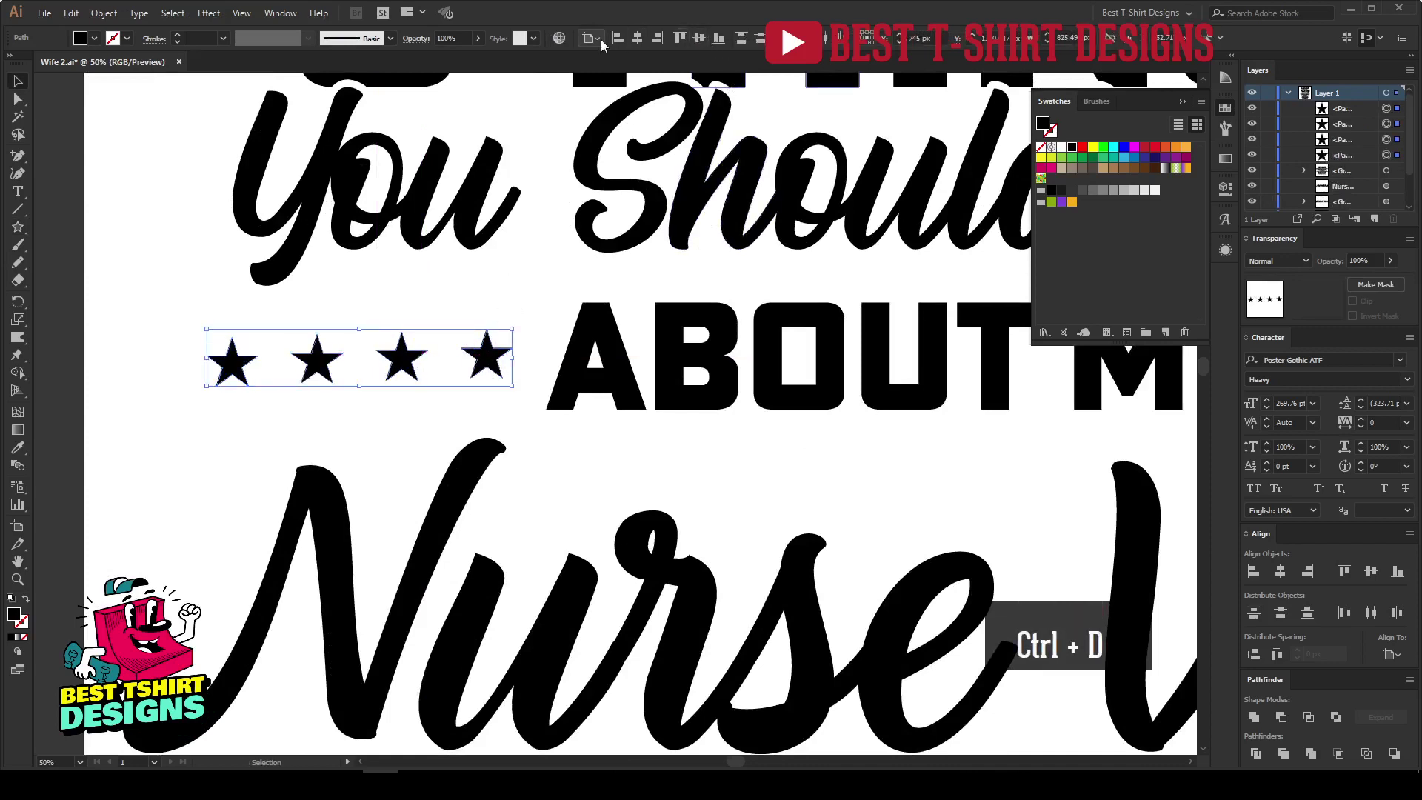
{"action": "left_click", "coordinate": [699, 38]}
{"action": "scroll", "coordinate": [386, 273], "scroll_direction": "down", "scroll_amount": 3}
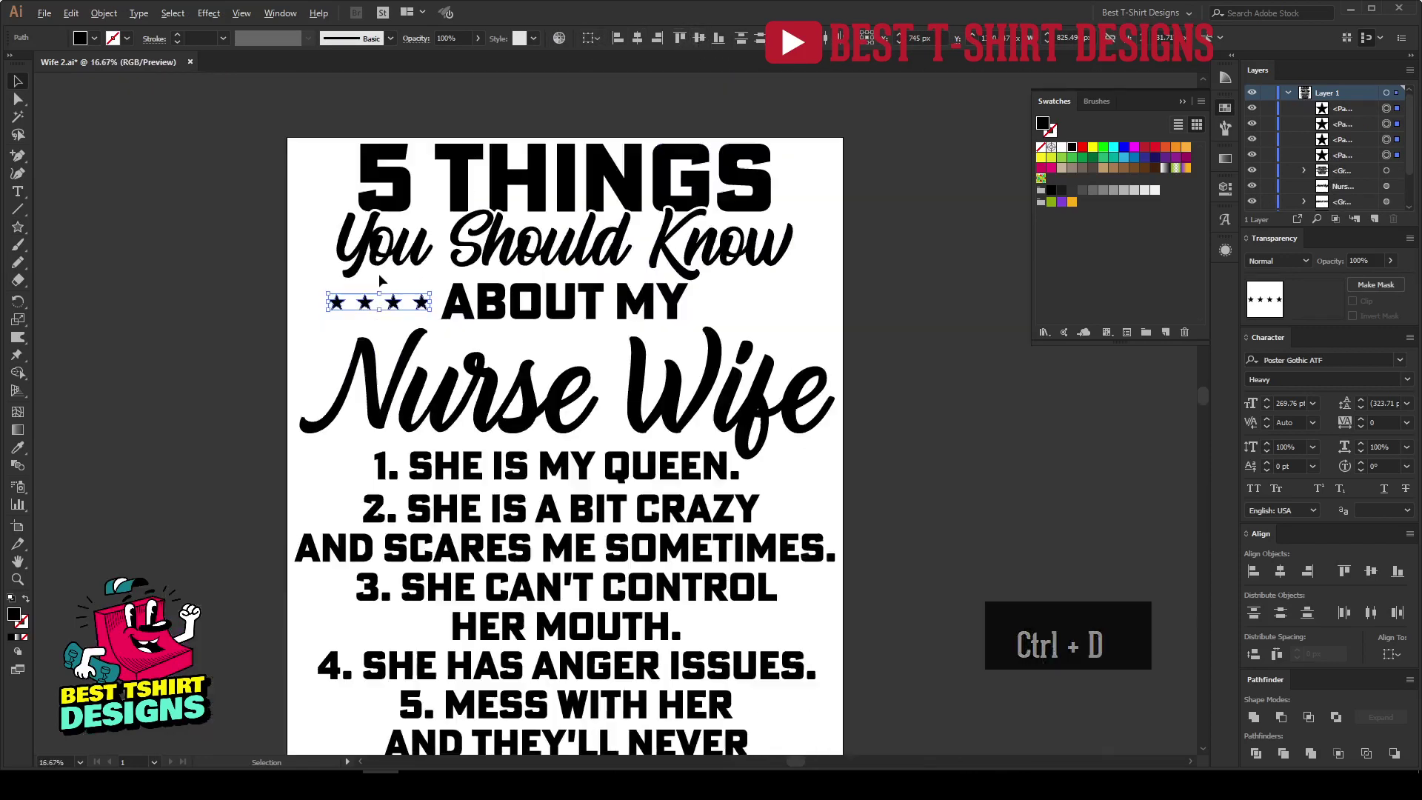
Step: Duplicate the four-star row to the right of "ABOUT MY" and group the stars of each row
{"action": "left_click_drag", "start_coordinate": [419, 302], "coordinate": [767, 308]}
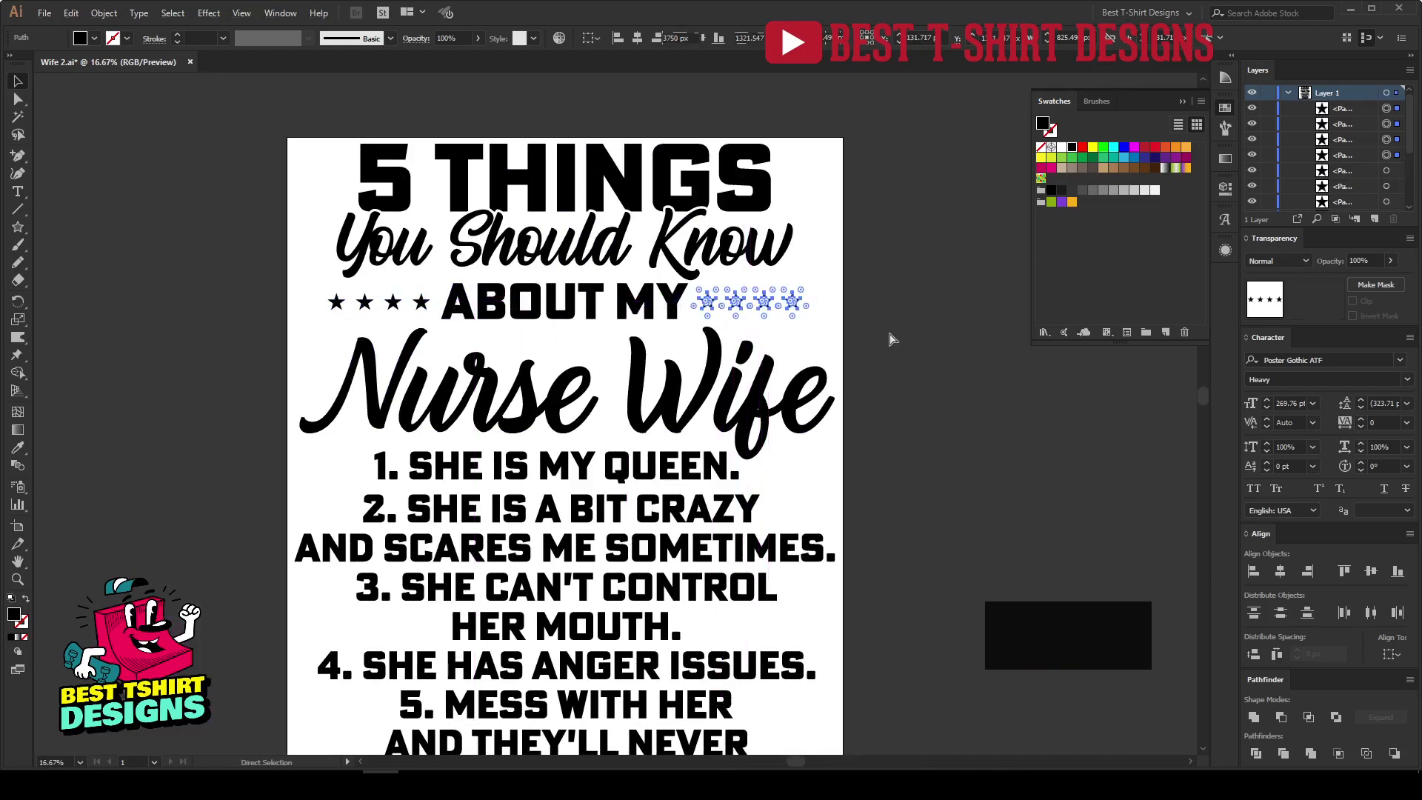
{"action": "key", "text": "ctrl+g"}
{"action": "left_click", "coordinate": [420, 305]}
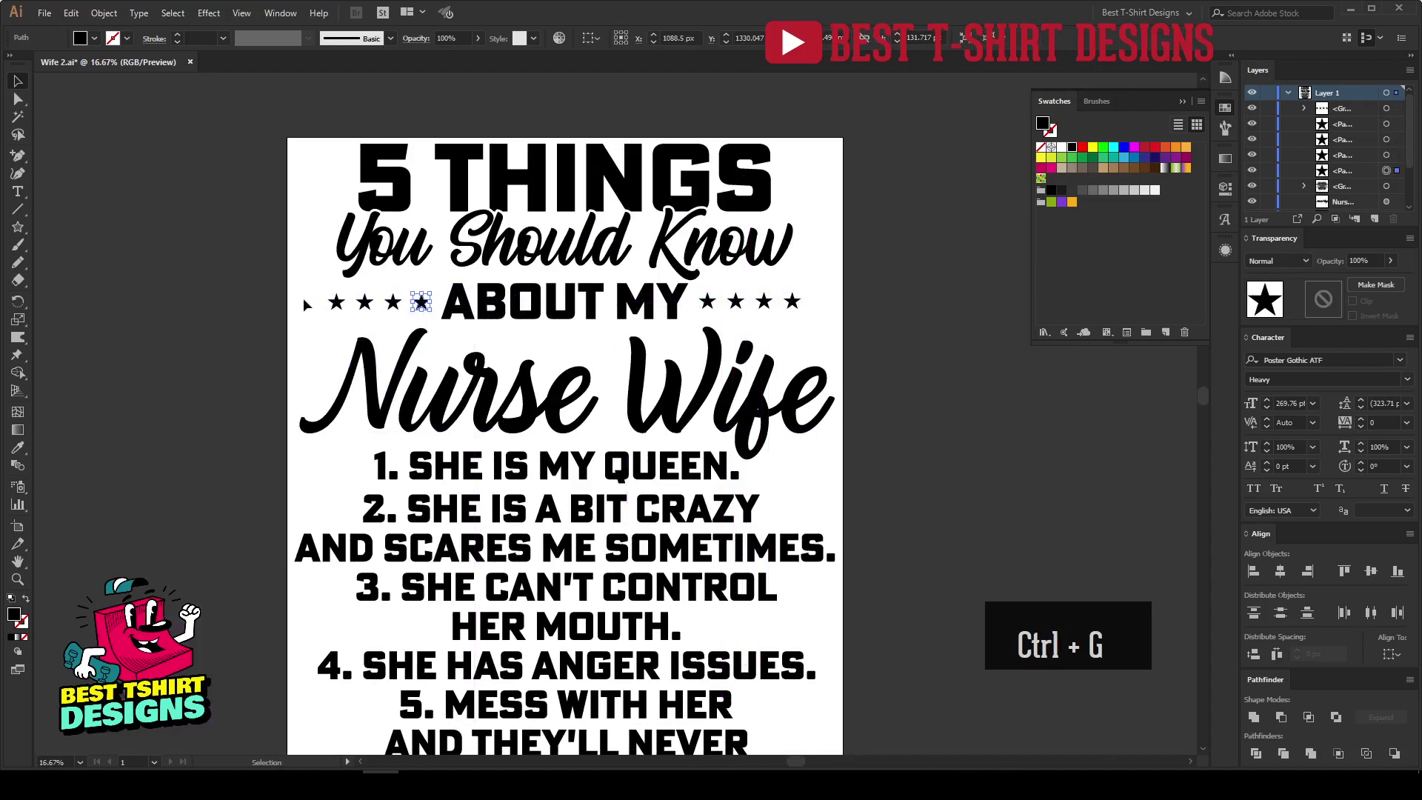
{"action": "left_click_drag", "start_coordinate": [431, 328], "coordinate": [433, 326]}
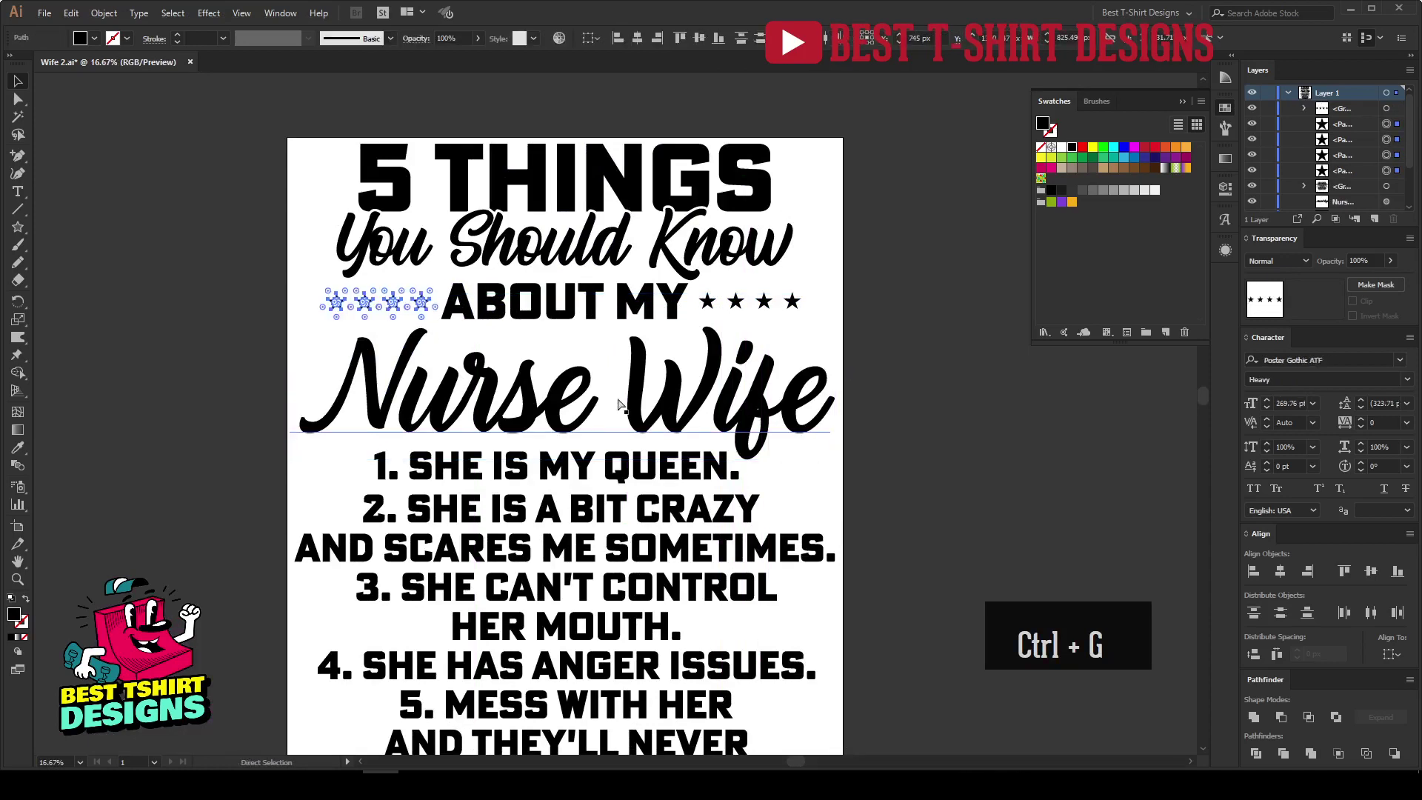
{"action": "key", "text": "ctrl+g"}
Step: Align the two star rows by their vertical centres, group them together and centre the group horizontally on the artboard
{"action": "left_click", "coordinate": [752, 308], "text": "shift"}
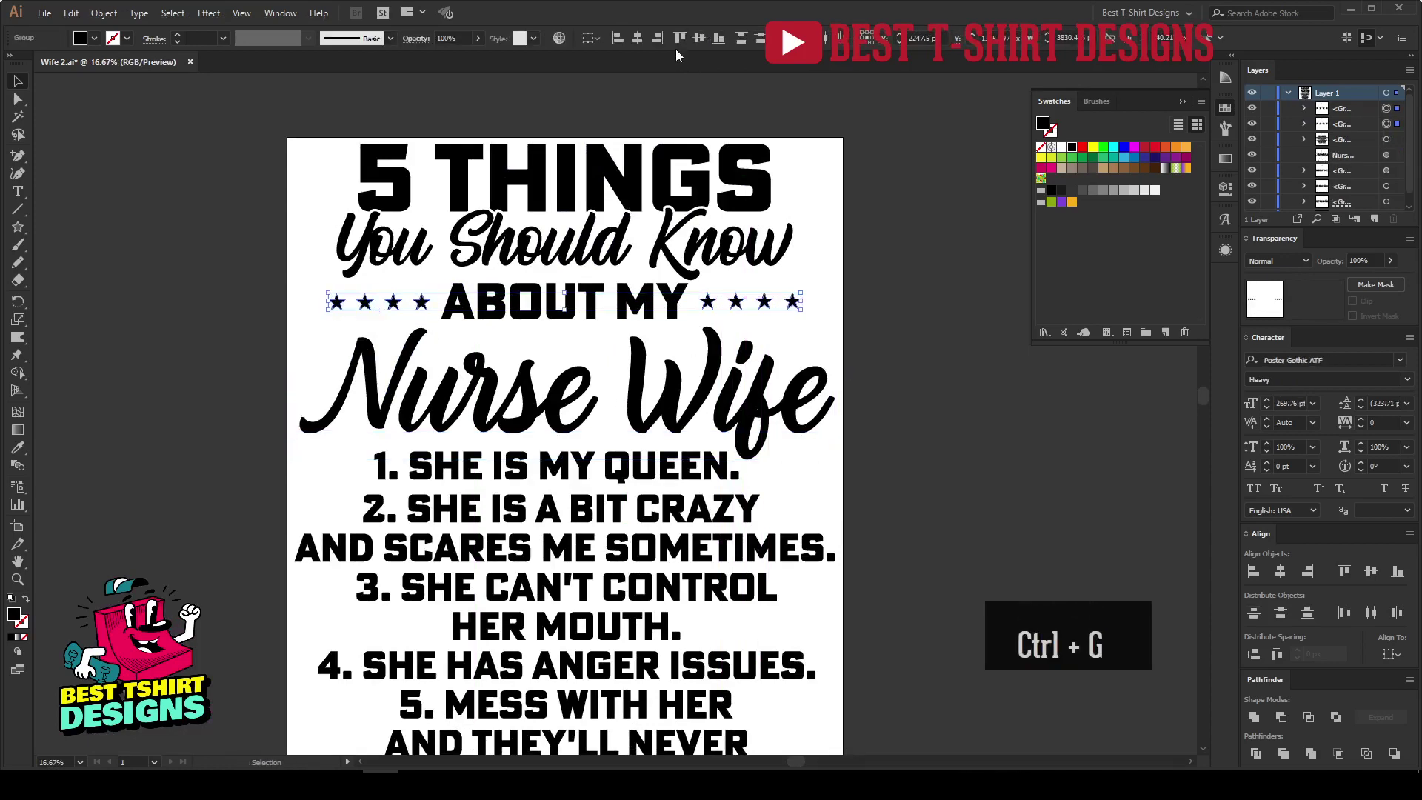
{"action": "left_click", "coordinate": [700, 38]}
{"action": "key", "text": "ctrl+g"}
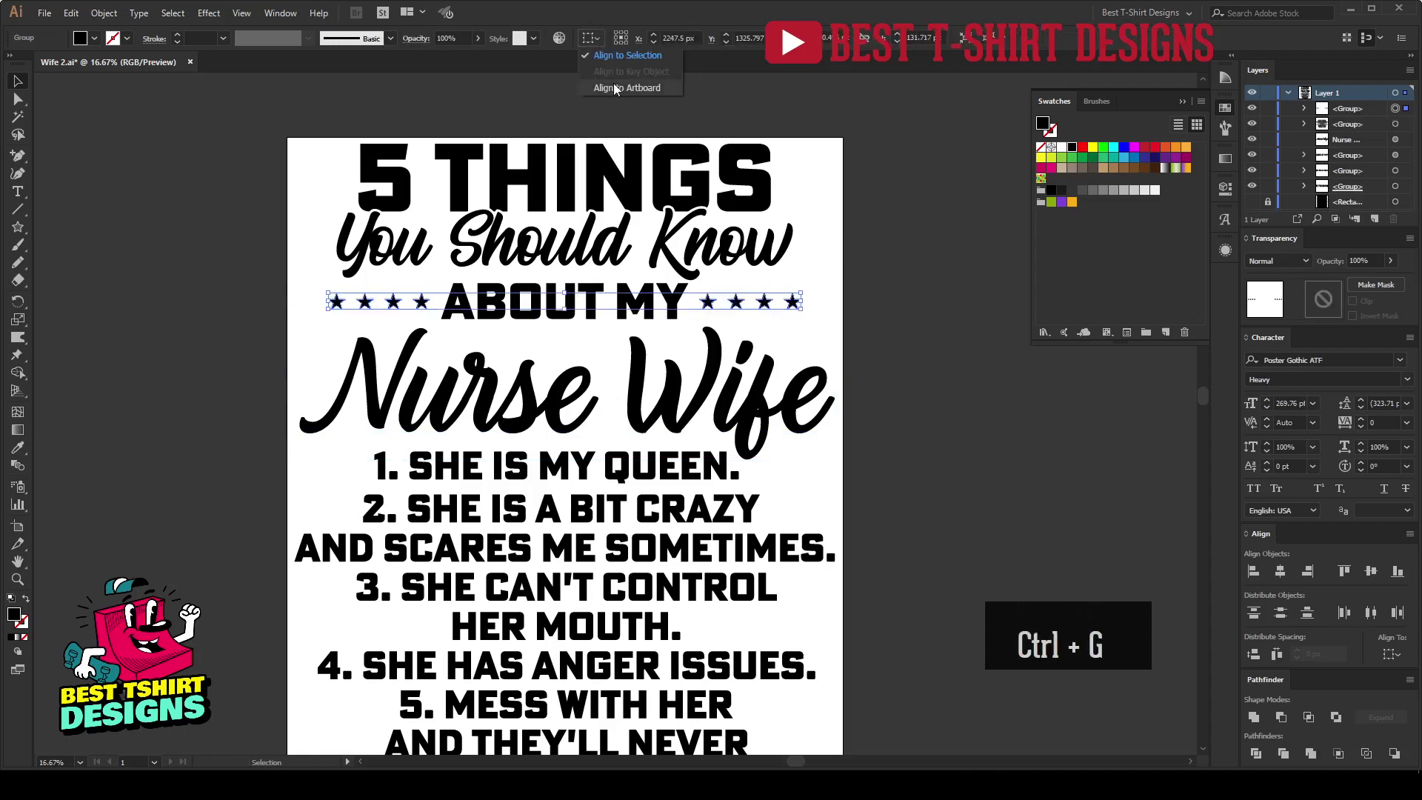
{"action": "left_click", "coordinate": [898, 314]}
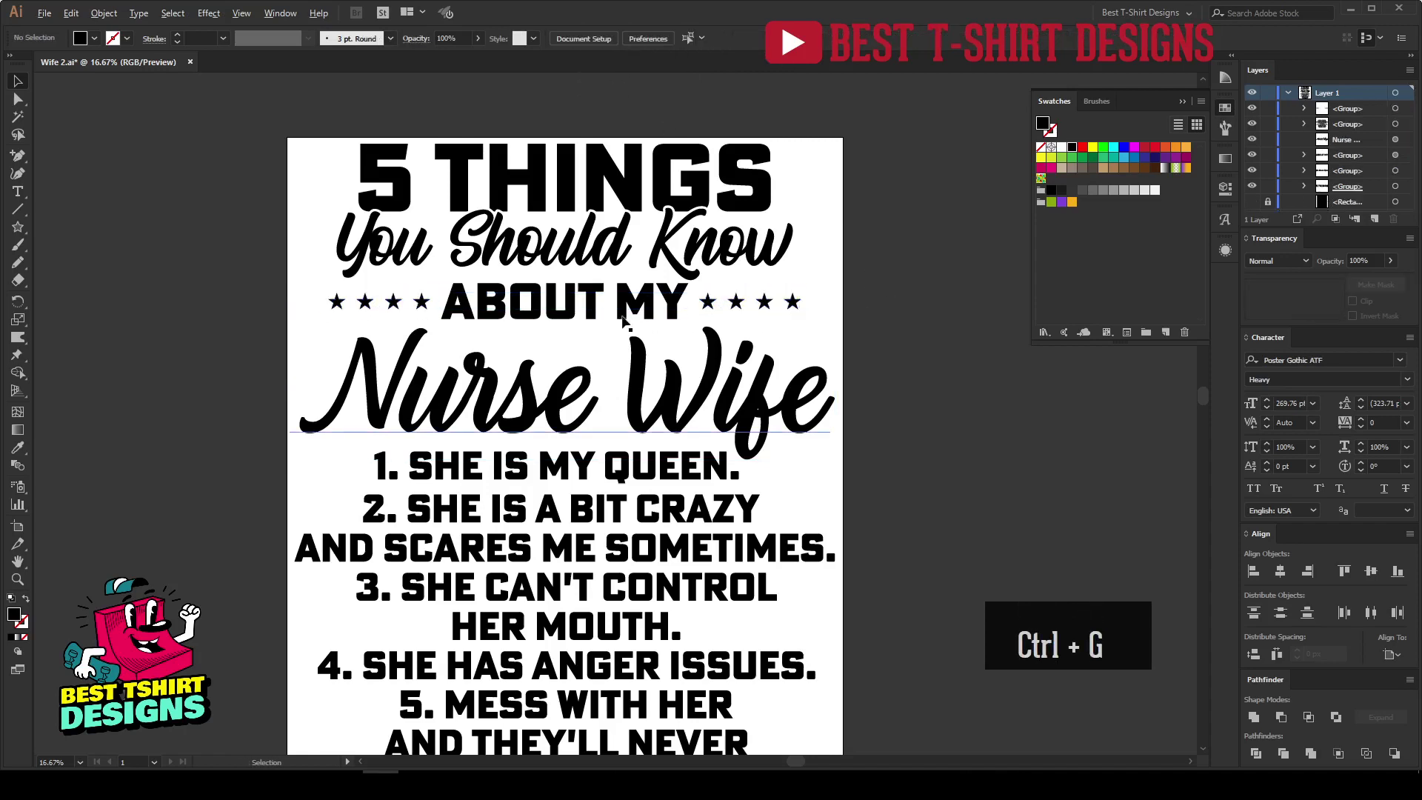
Step: Recolor all the text lines and stars of the design white
{"action": "key", "text": "ctrl+minus"}
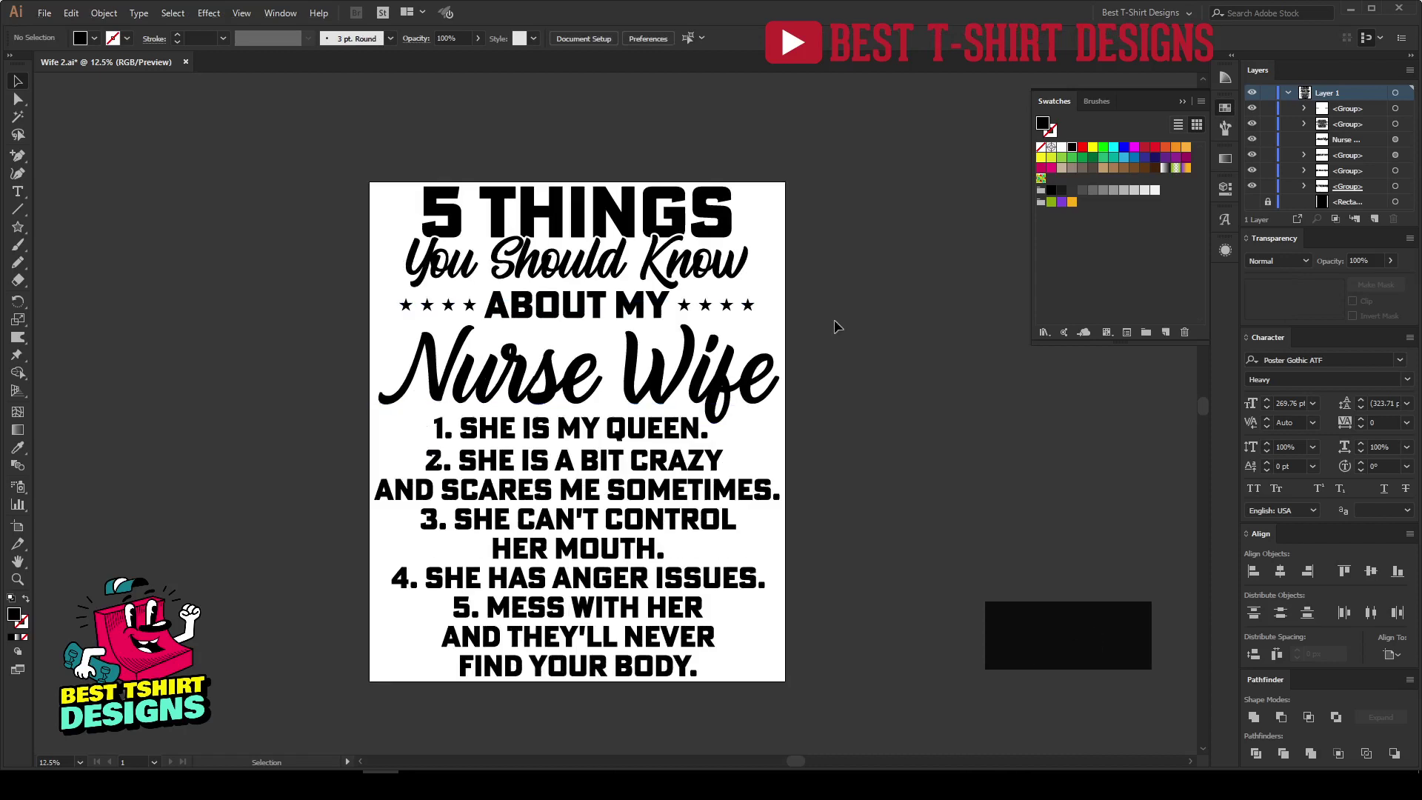
{"action": "scroll", "coordinate": [876, 431], "scroll_direction": "down", "scroll_amount": 1}
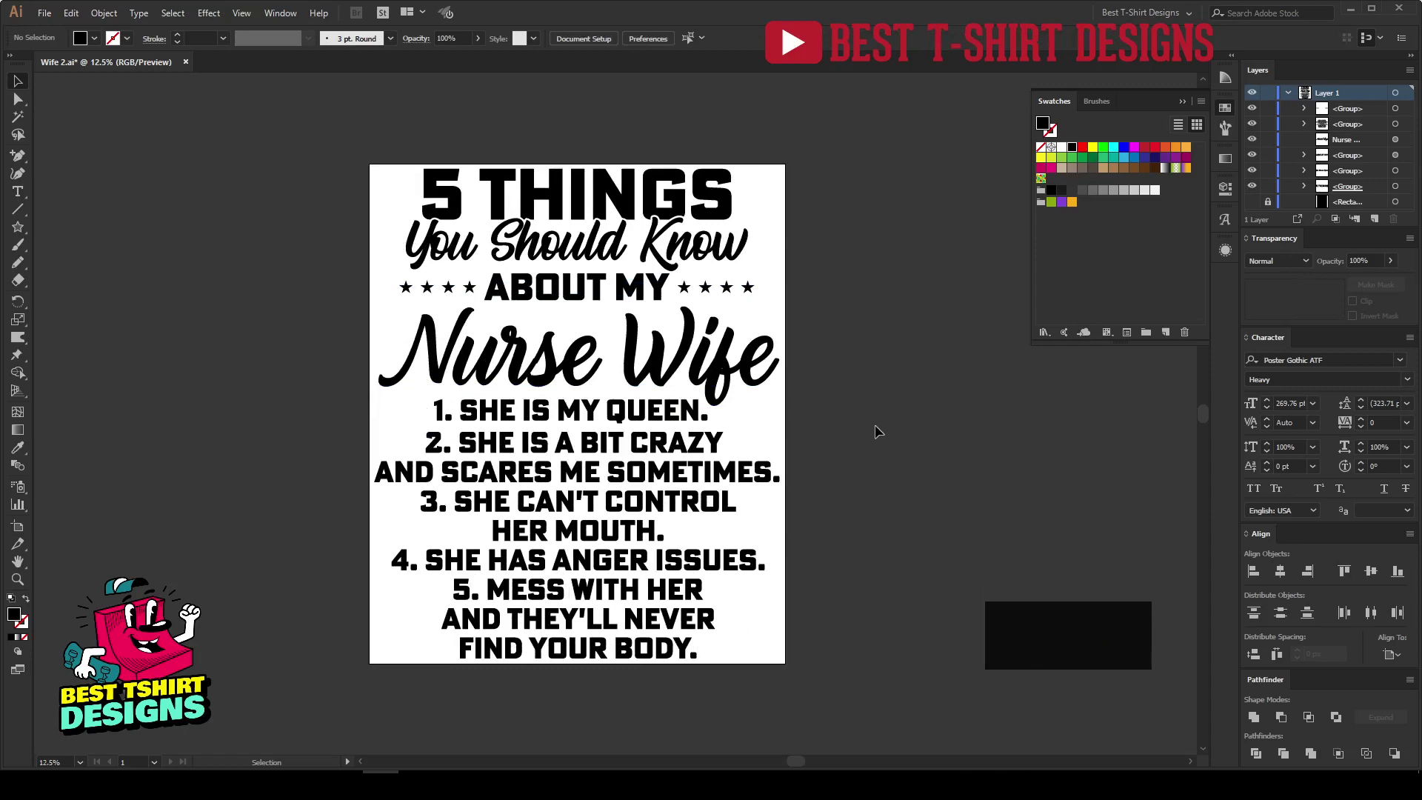
{"action": "left_click_drag", "start_coordinate": [356, 146], "coordinate": [850, 724]}
{"action": "left_click", "coordinate": [1062, 148]}
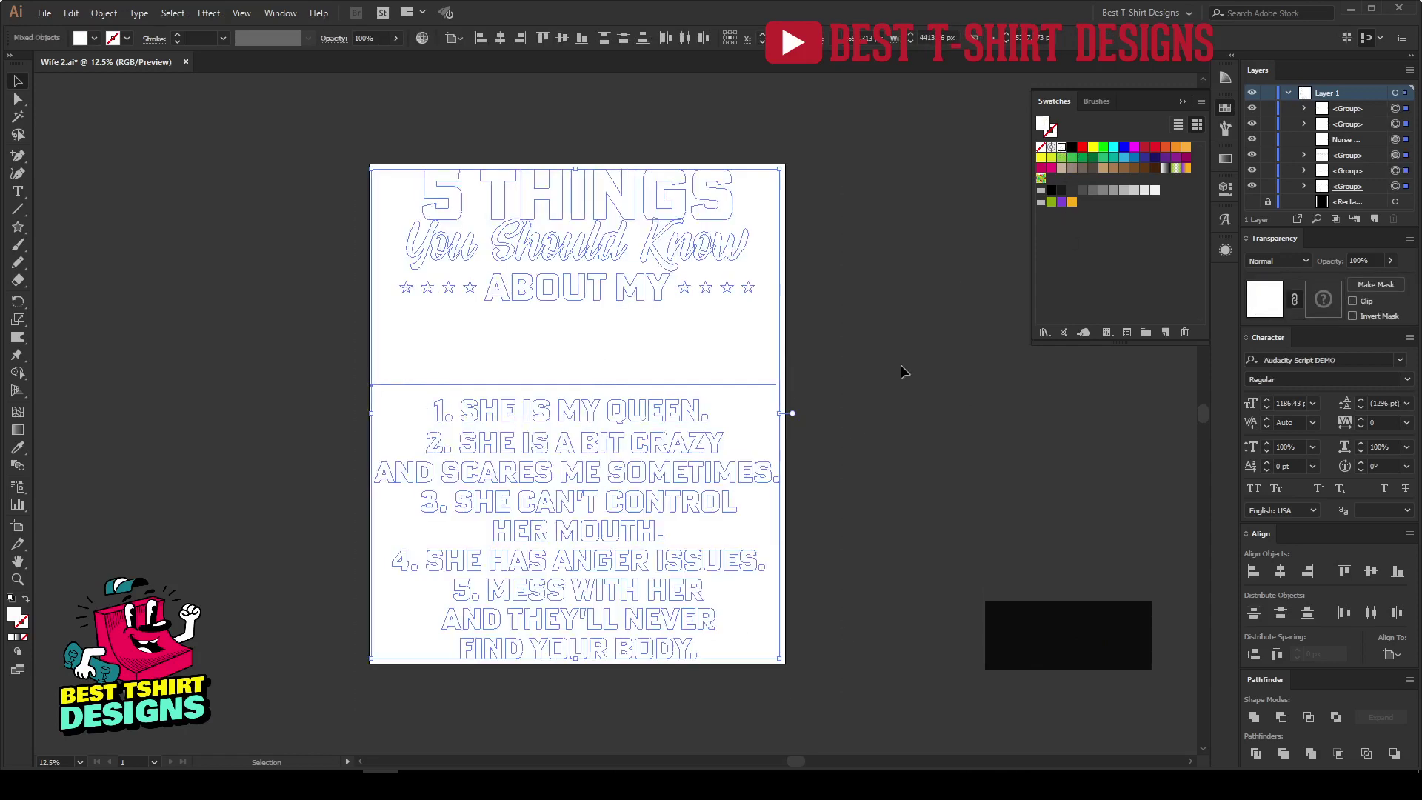
{"action": "left_click", "coordinate": [63, 285]}
Step: Create an artboard-sized rectangle and send it behind all the text and stars
{"action": "left_click_drag", "start_coordinate": [21, 234], "coordinate": [56, 225]}
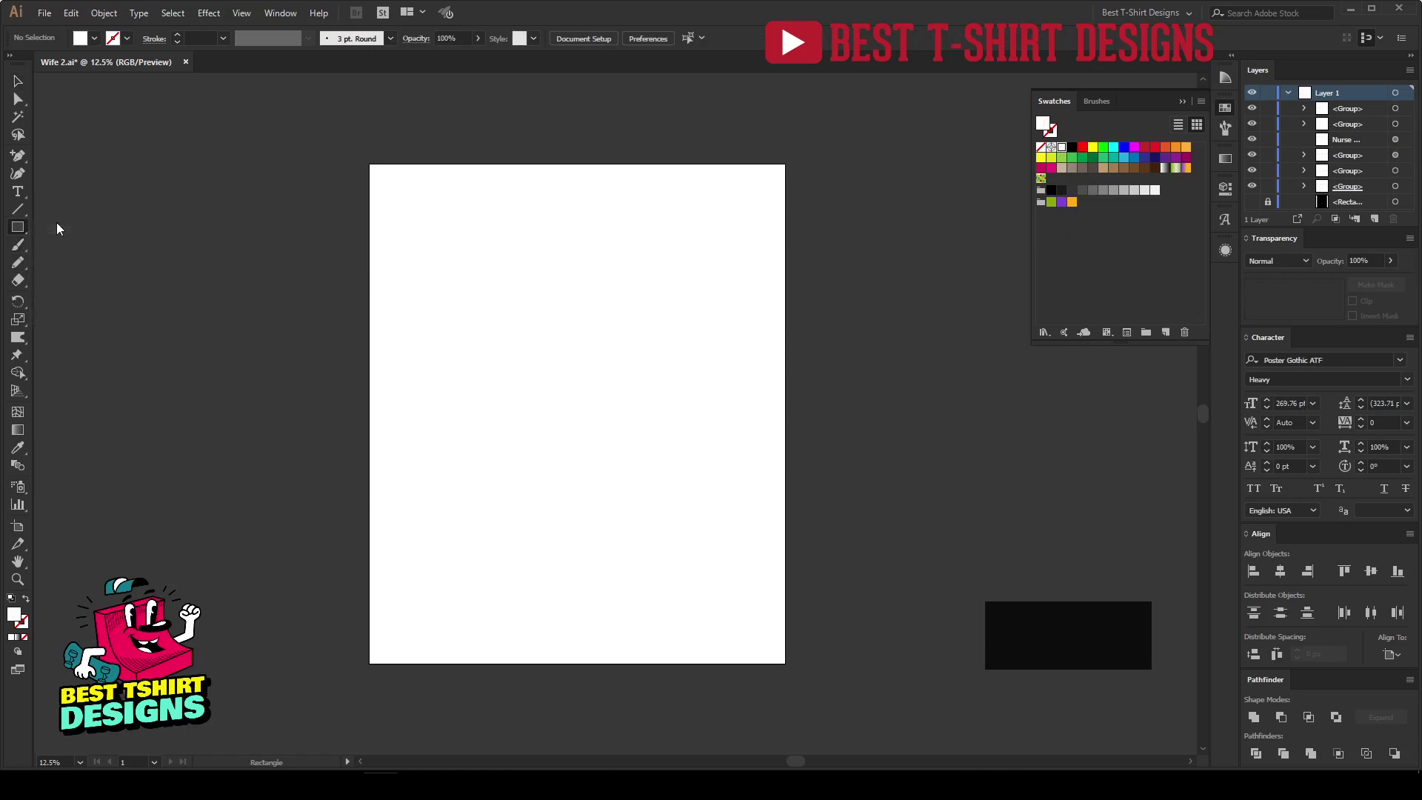
{"action": "left_click", "coordinate": [204, 335]}
{"action": "key", "text": "Return"}
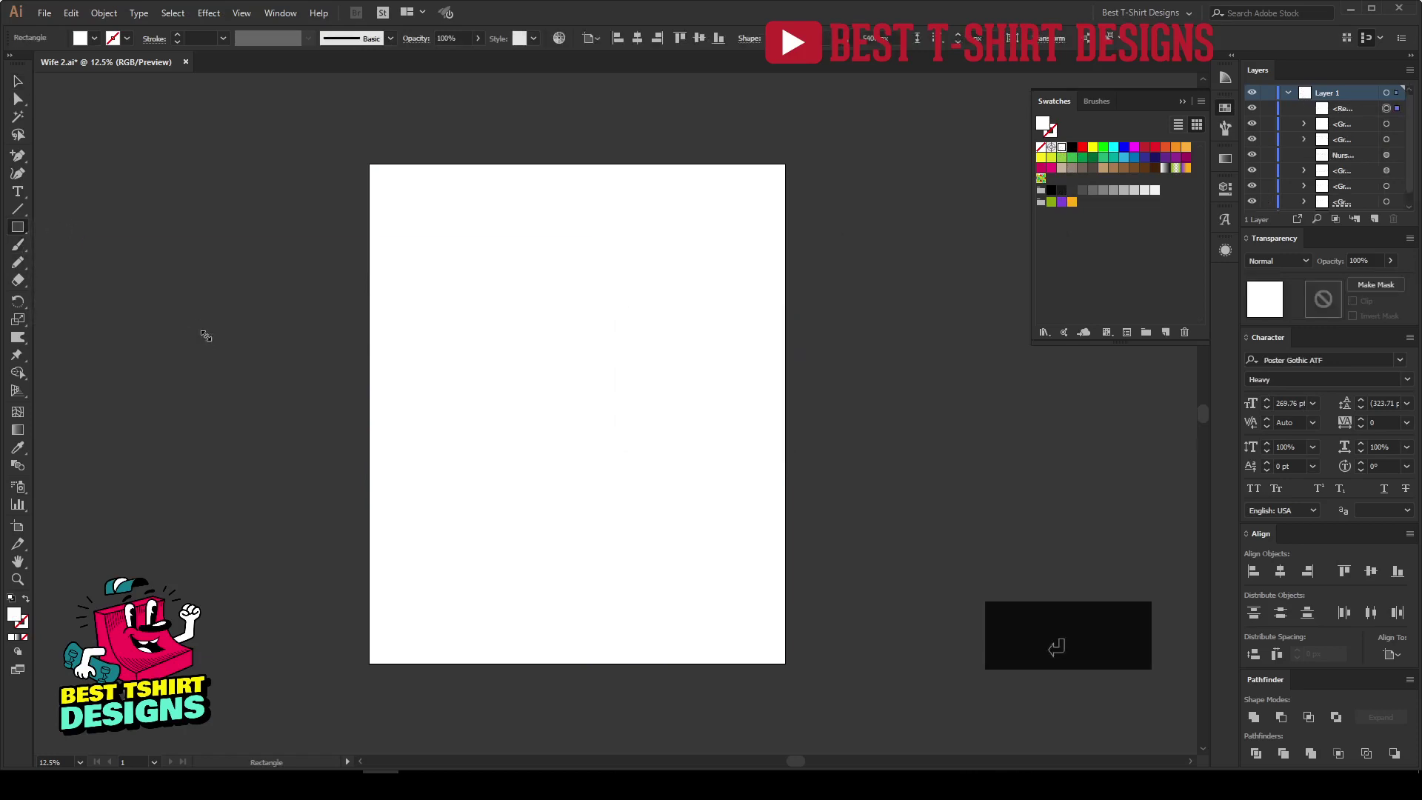
{"action": "key", "text": "ctrl+shift+bracketleft"}
{"action": "key", "text": "v"}
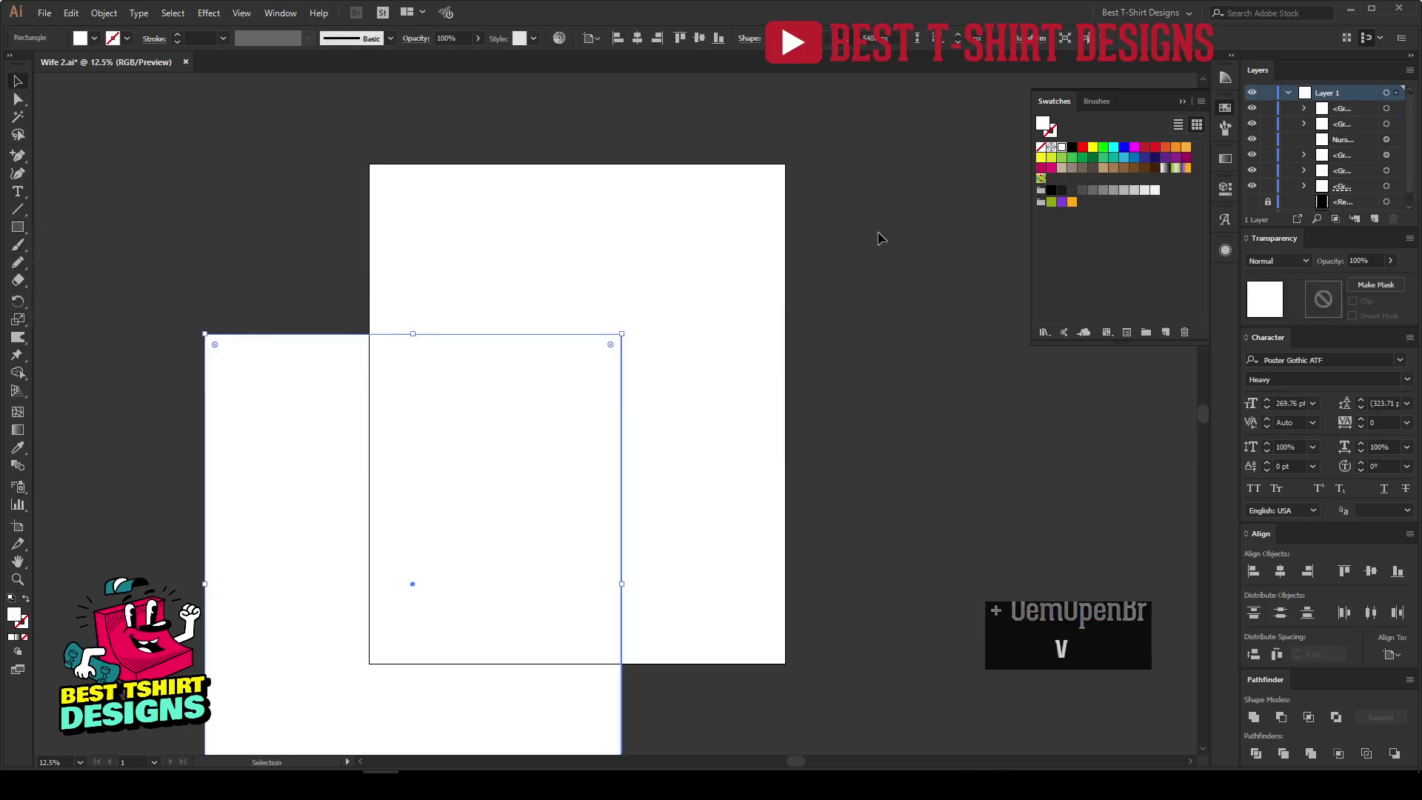
Step: Fill the background rectangle with black and centre it horizontally and vertically on the artboard
{"action": "left_click", "coordinate": [1071, 147]}
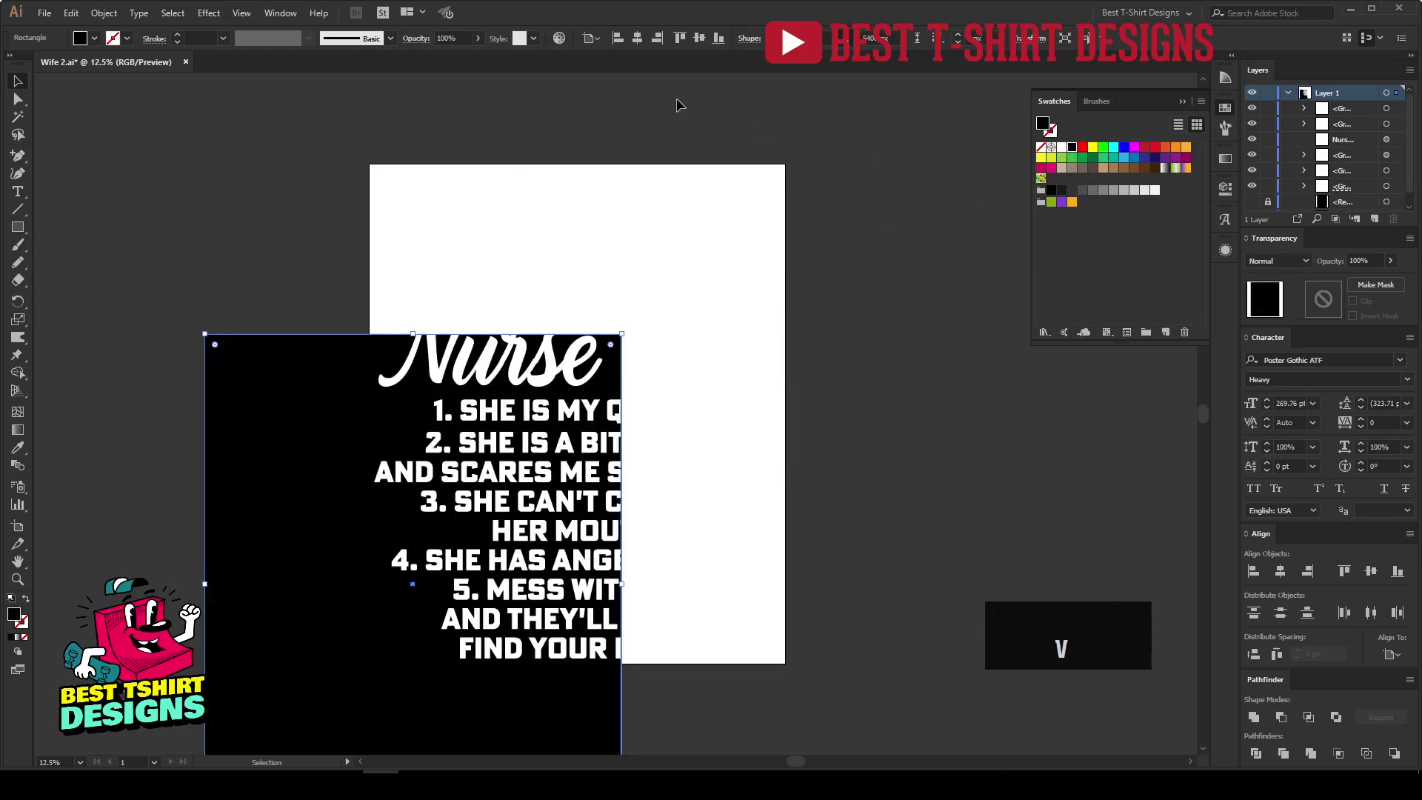
{"action": "left_click", "coordinate": [640, 38]}
{"action": "left_click", "coordinate": [697, 38]}
{"action": "left_click", "coordinate": [166, 380]}
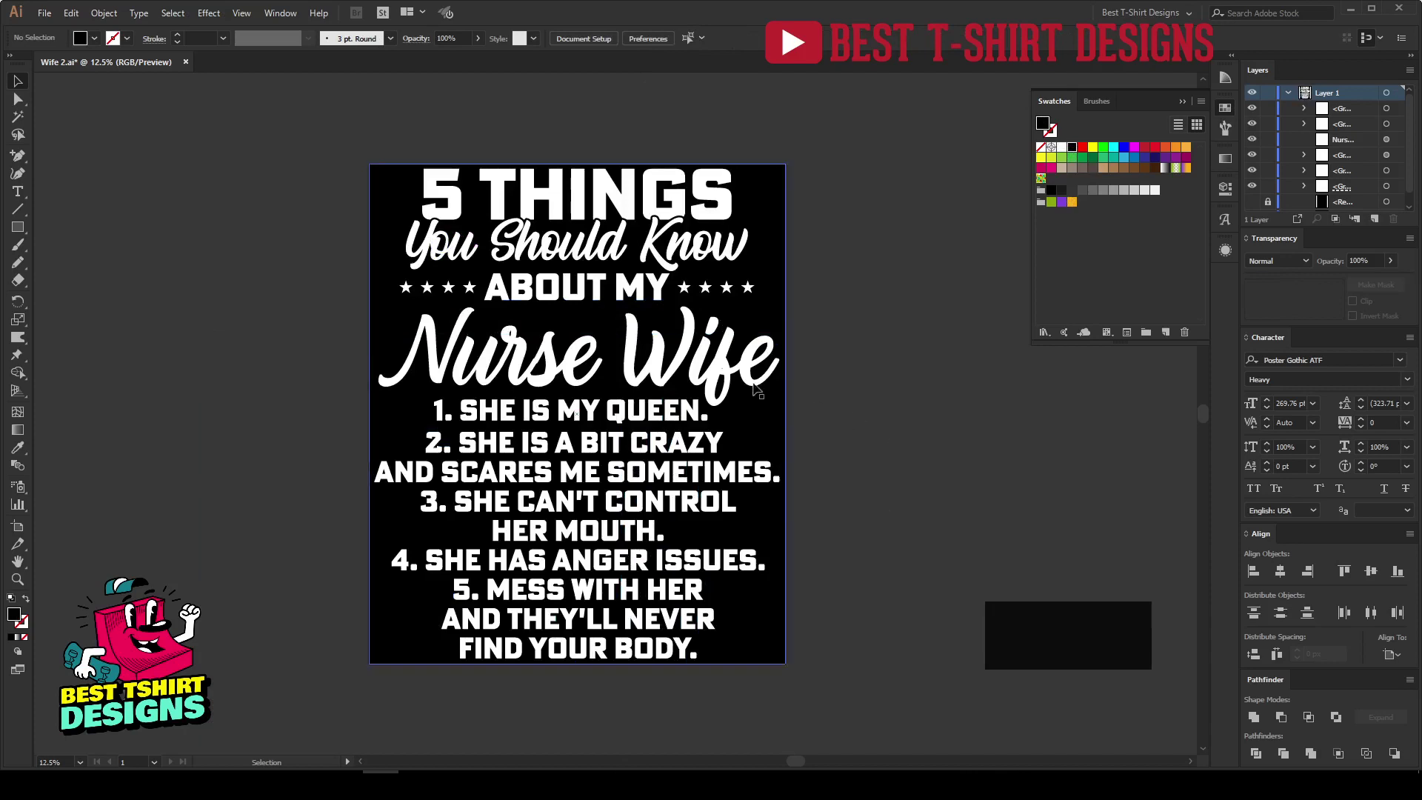
Step: Replace the "Nurse Wife" text with "Grilfriend"
{"action": "double_click", "coordinate": [726, 378]}
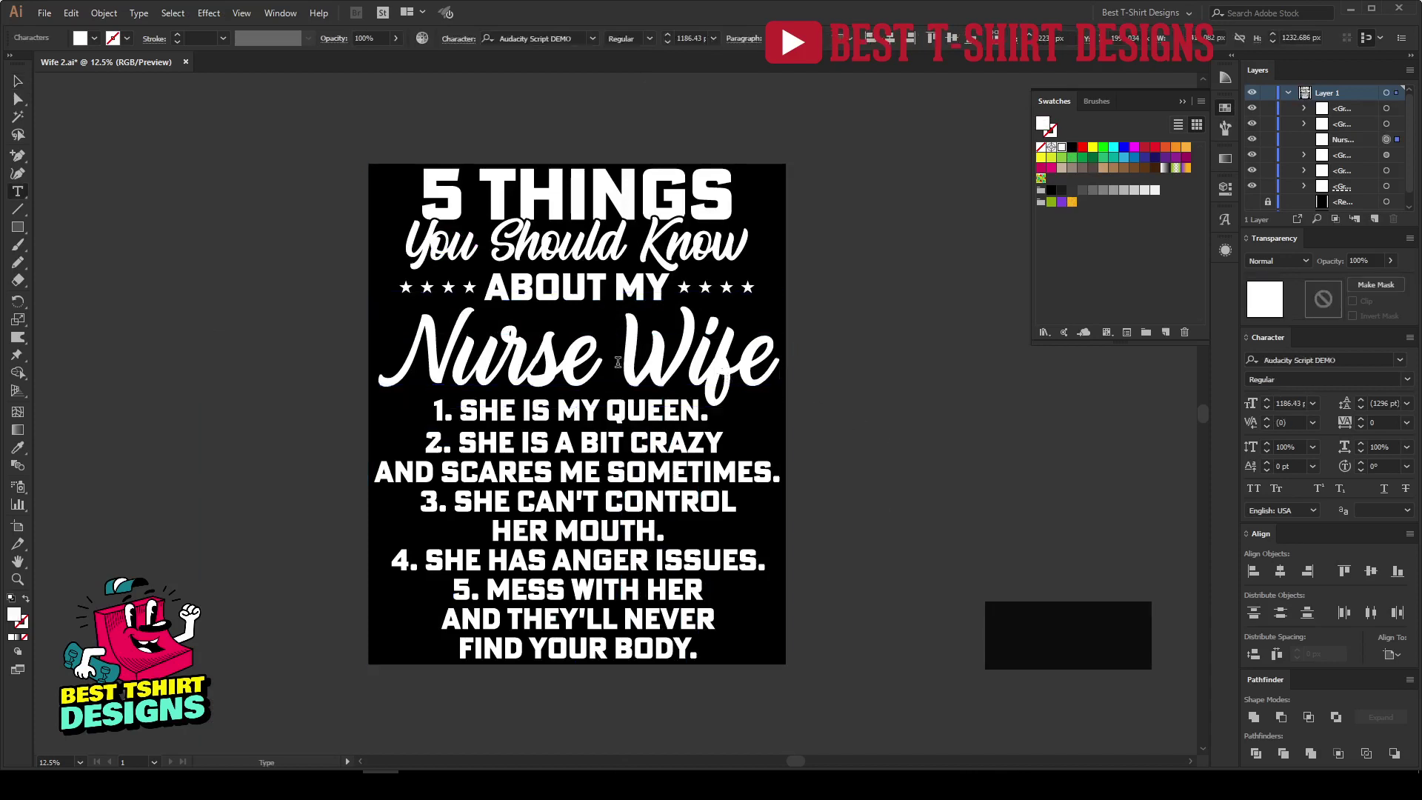
{"action": "key", "text": "ctrl+z"}
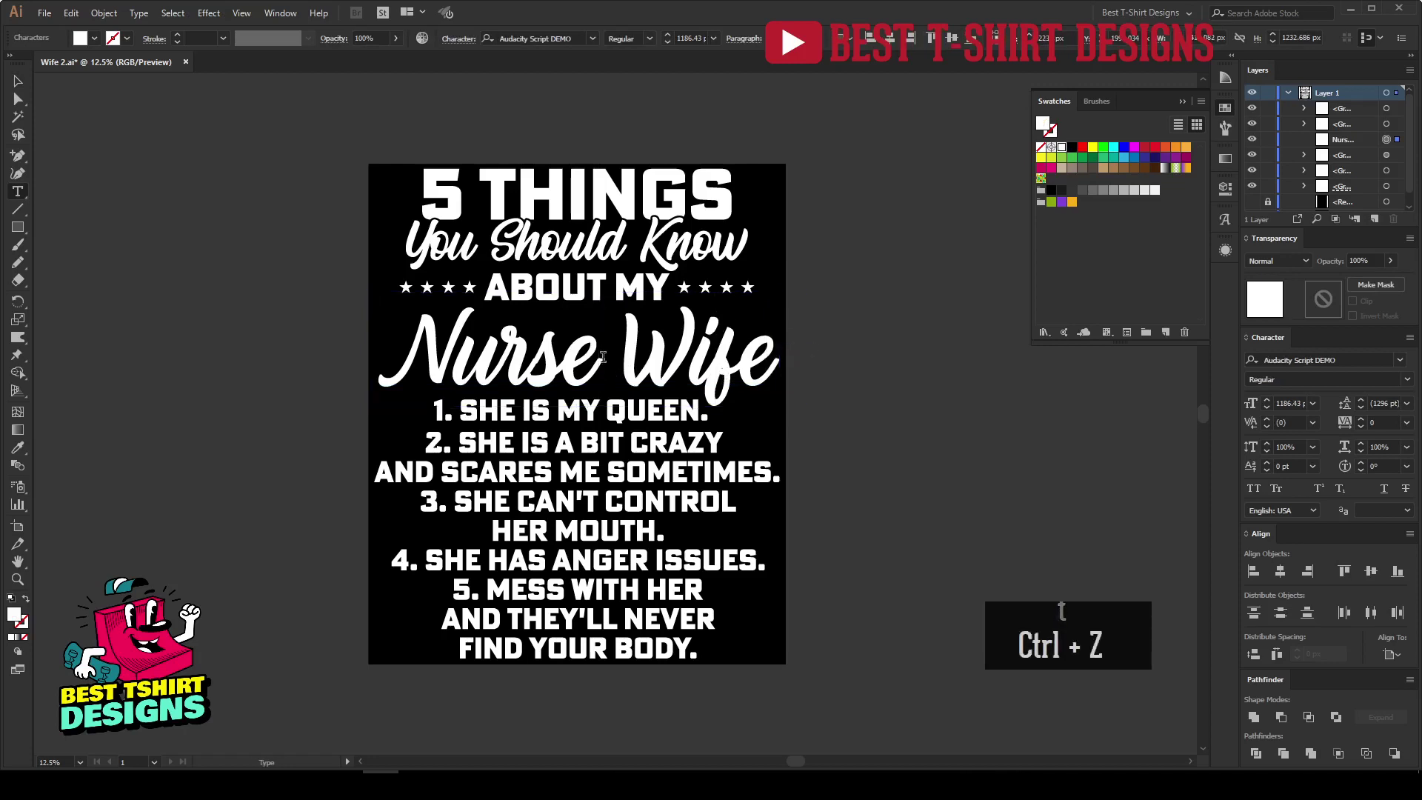
{"action": "key", "text": "ctrl+z"}
{"action": "type", "text": "Gr"}
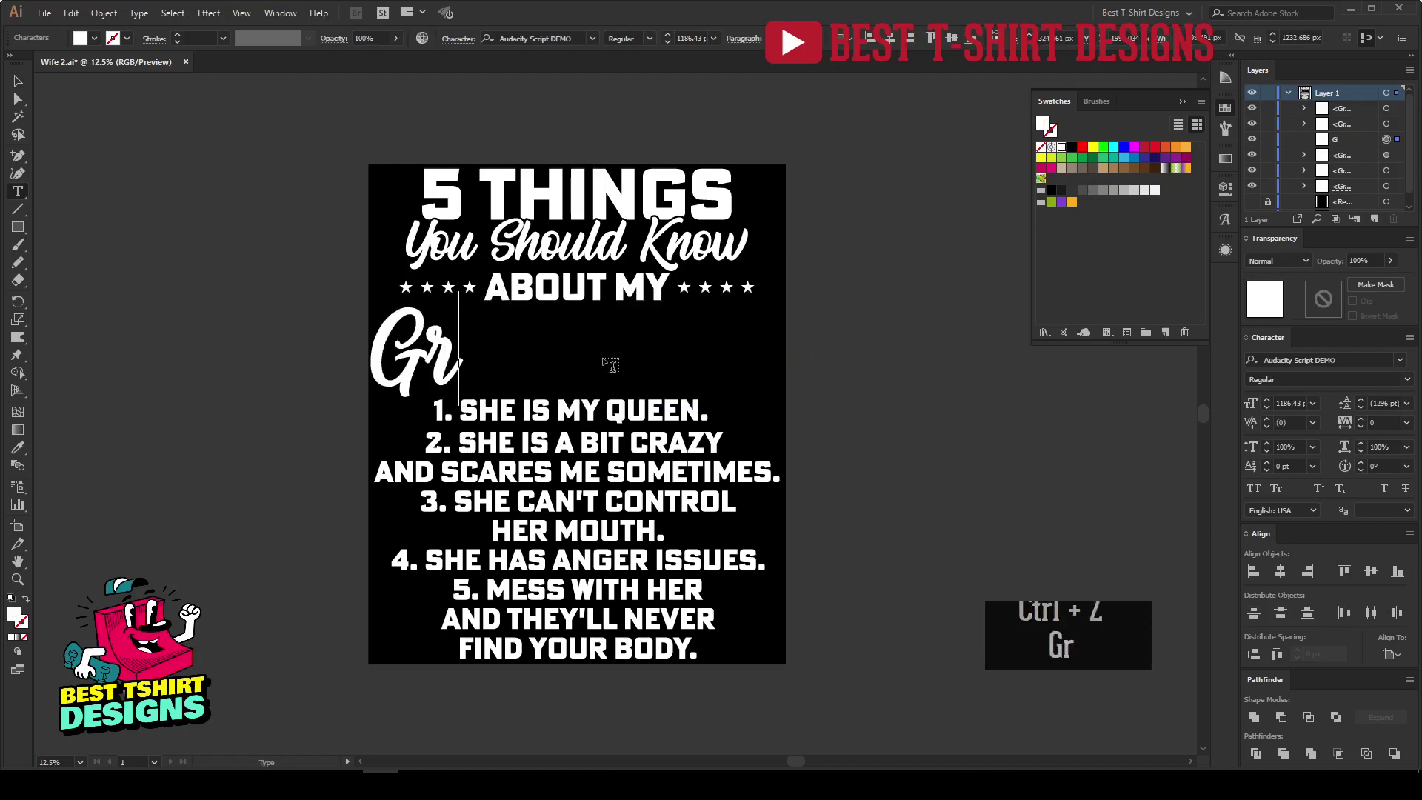
{"action": "type", "text": "ilfriend"}
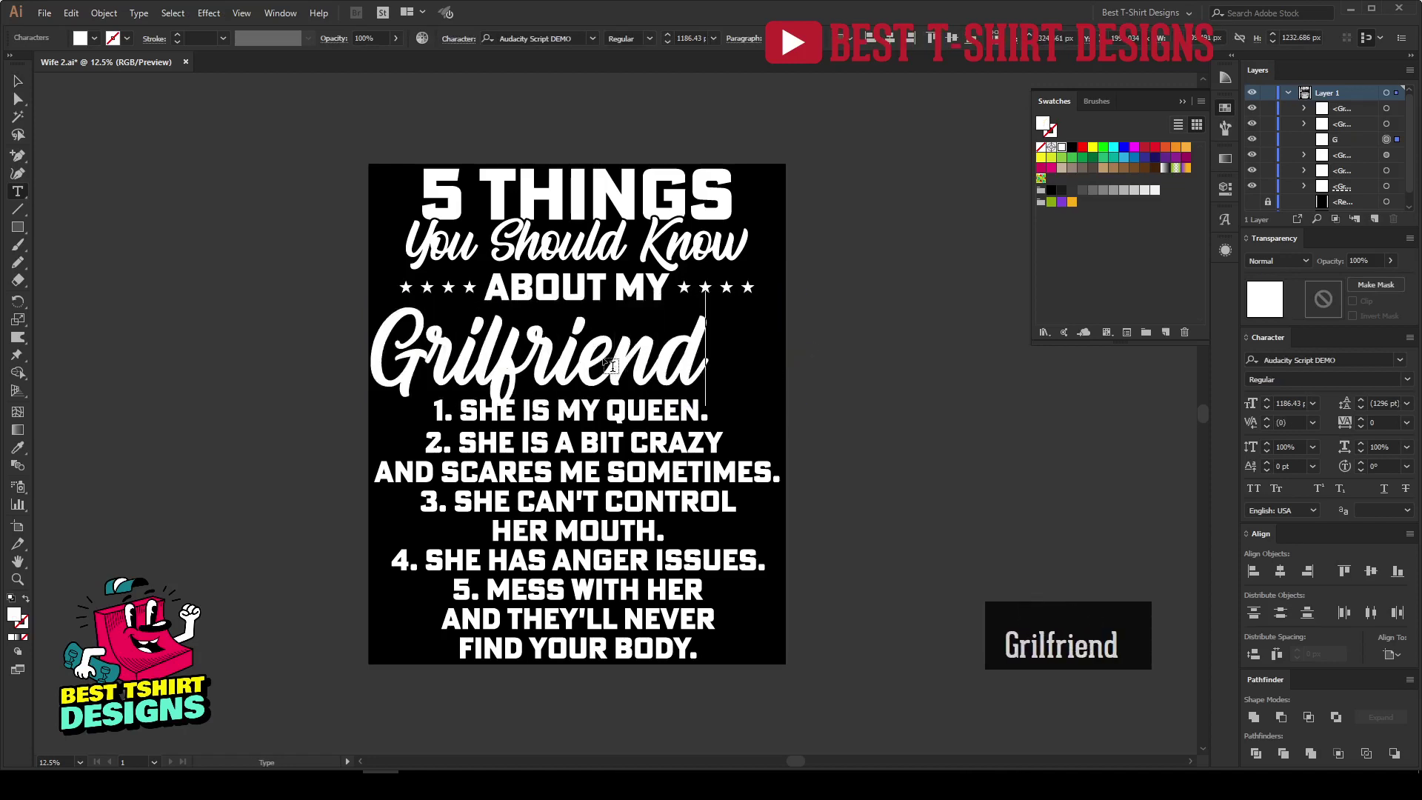
{"action": "left_click", "coordinate": [17, 80]}
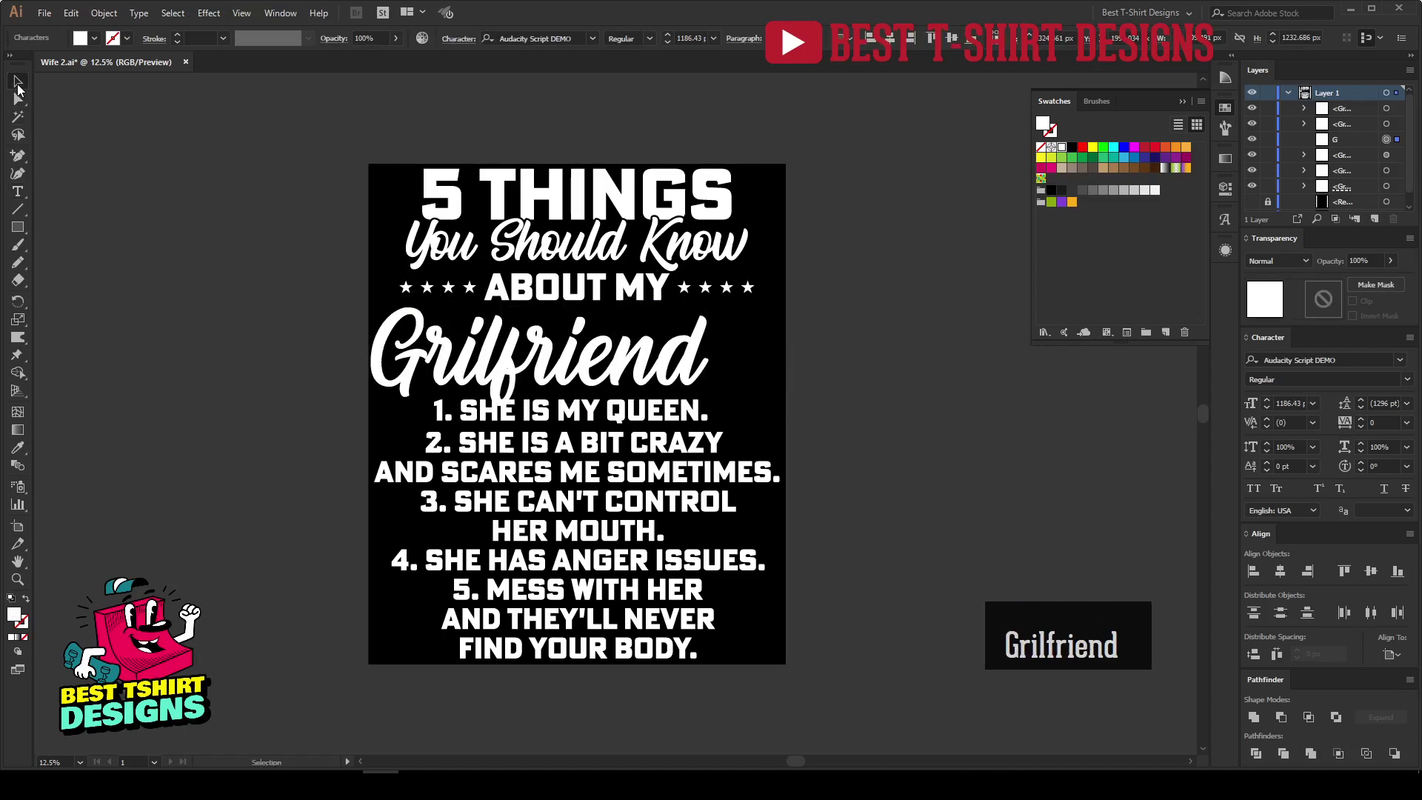
Step: Centre the "Grilfriend" line horizontally, shrink it slightly and nudge it up towards "ABOUT MY"
{"action": "left_click", "coordinate": [924, 41]}
{"action": "left_click_drag", "start_coordinate": [745, 351], "coordinate": [741, 349]}
{"action": "key", "text": "shift+Up"}
{"action": "key", "text": "shift+Up"}
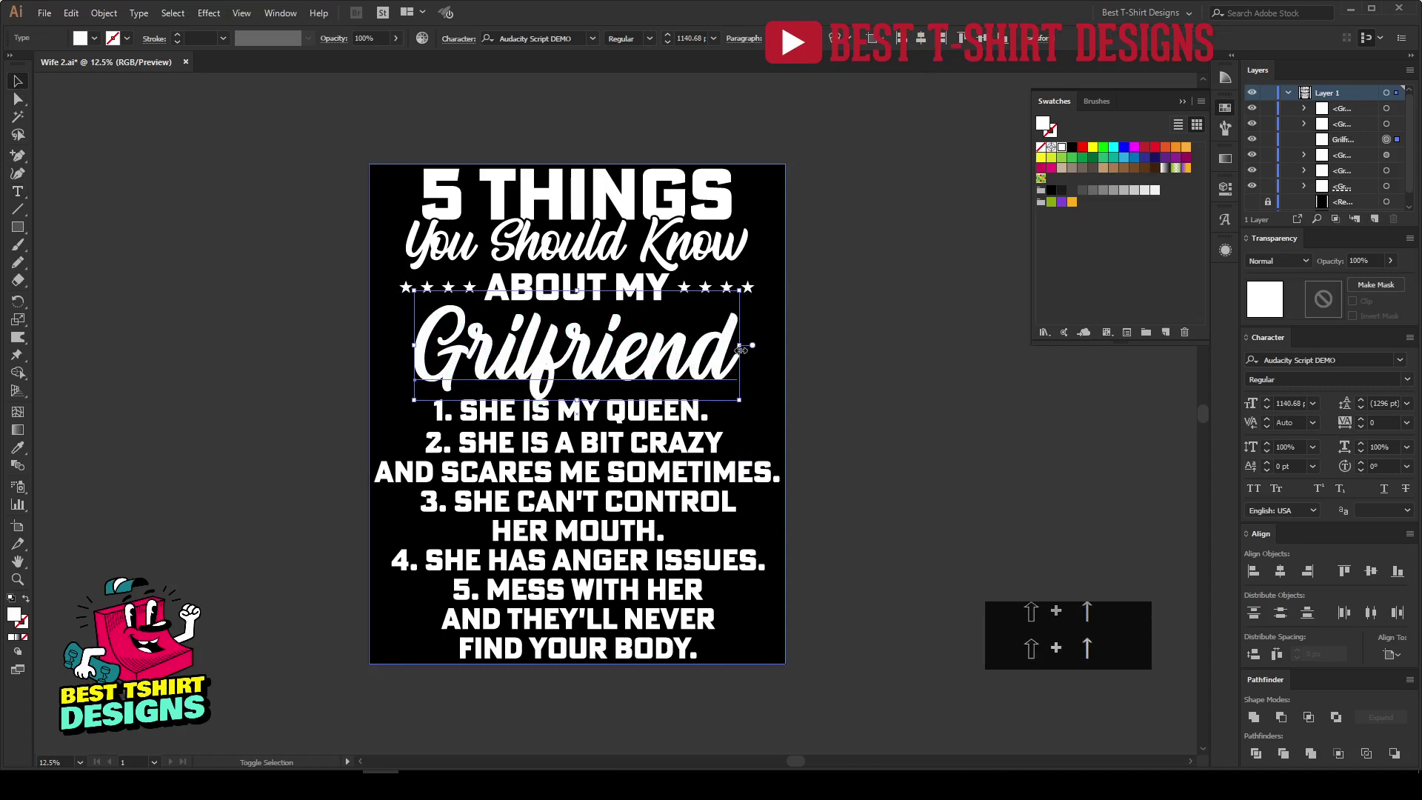
{"action": "key", "text": "shift+Up"}
{"action": "left_click", "coordinate": [830, 398]}
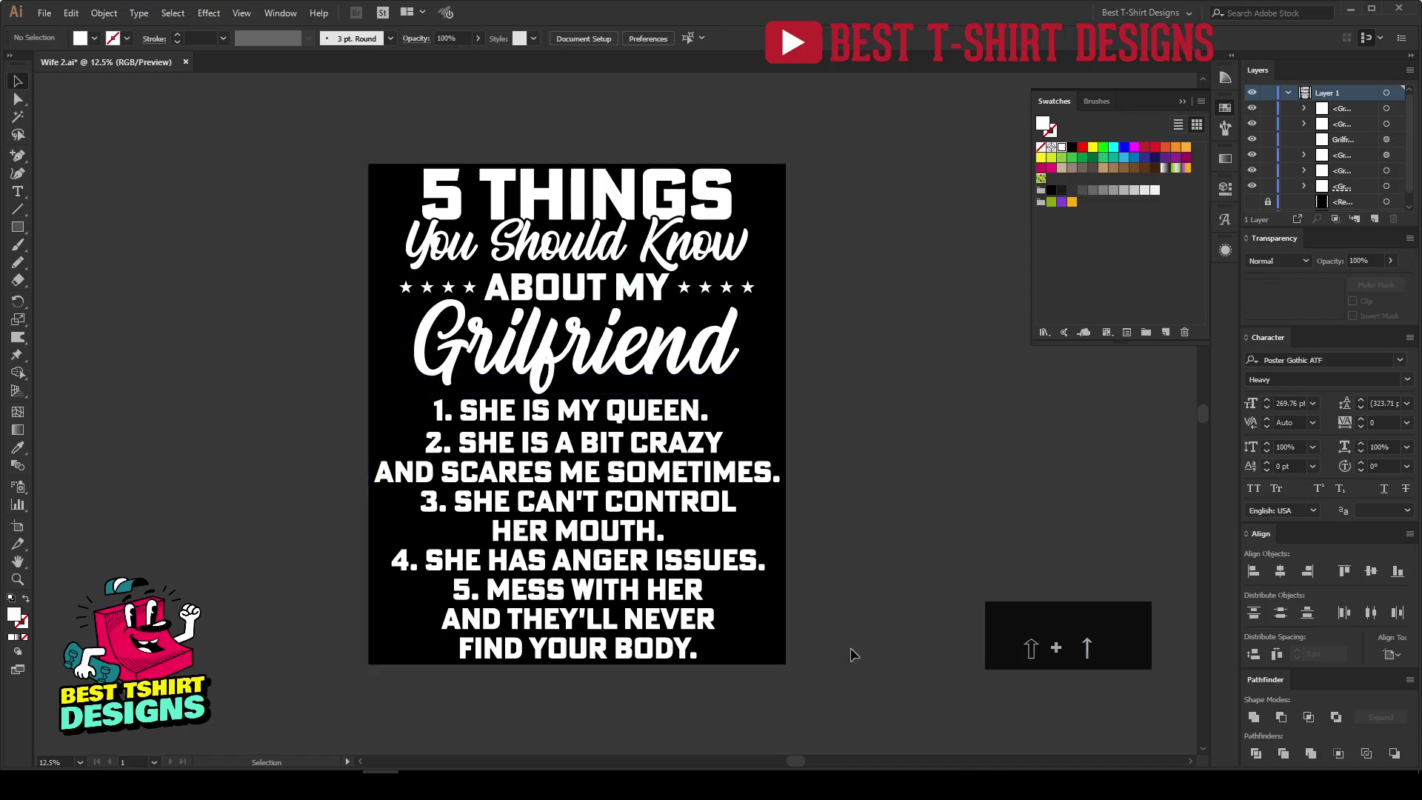
{"action": "left_click_drag", "start_coordinate": [848, 696], "coordinate": [320, 134]}
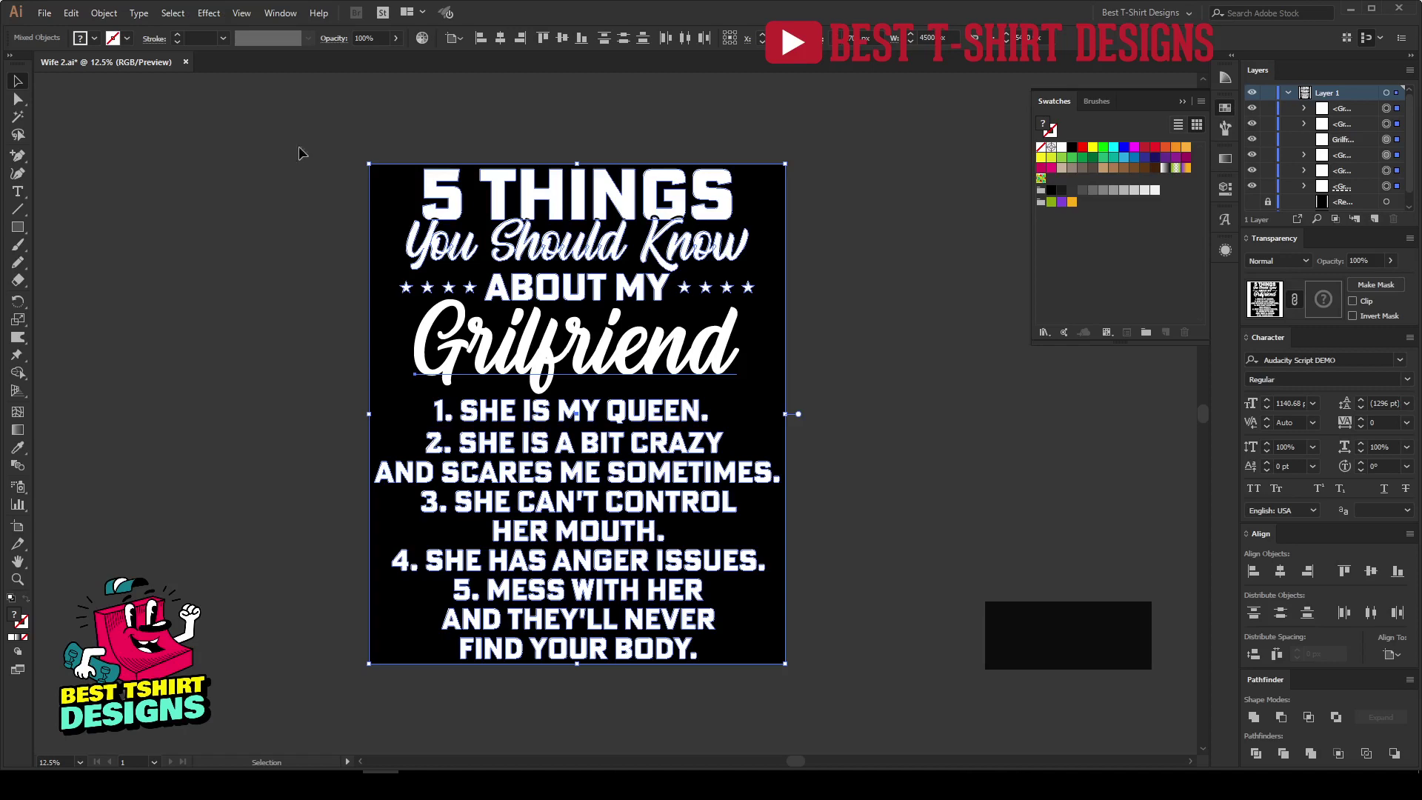
{"action": "left_click", "coordinate": [893, 337]}
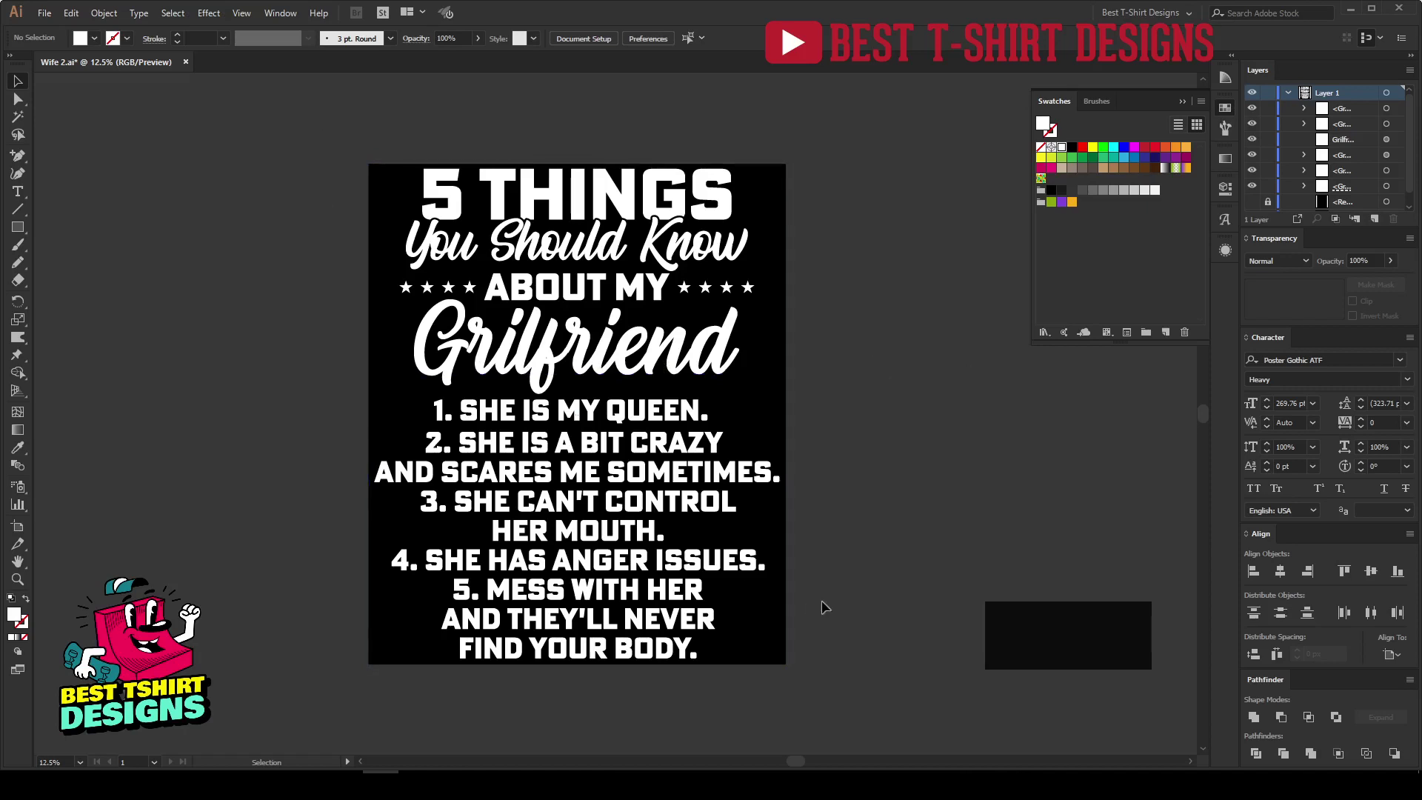
{"action": "left_click_drag", "start_coordinate": [337, 140], "coordinate": [845, 702]}
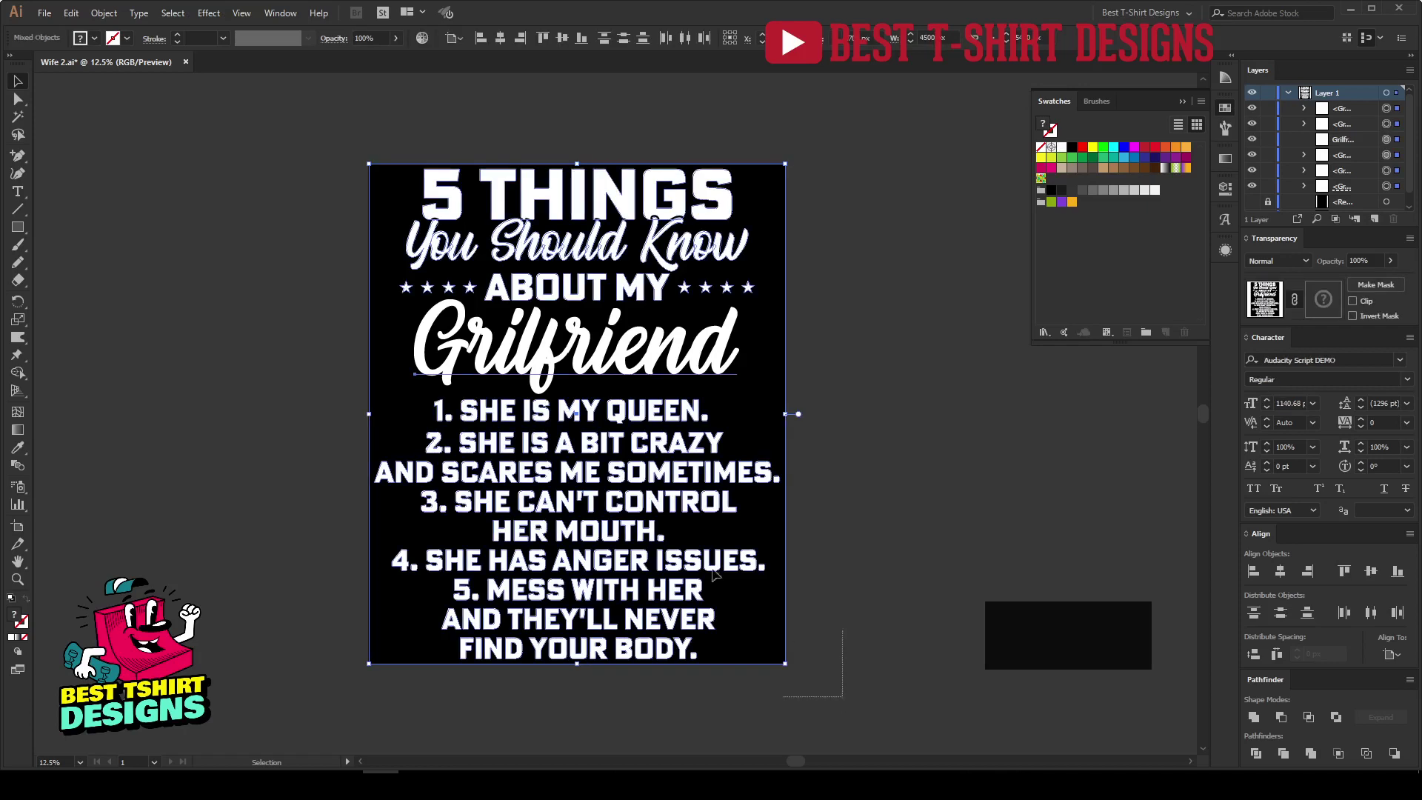
{"action": "left_click", "coordinate": [753, 413]}
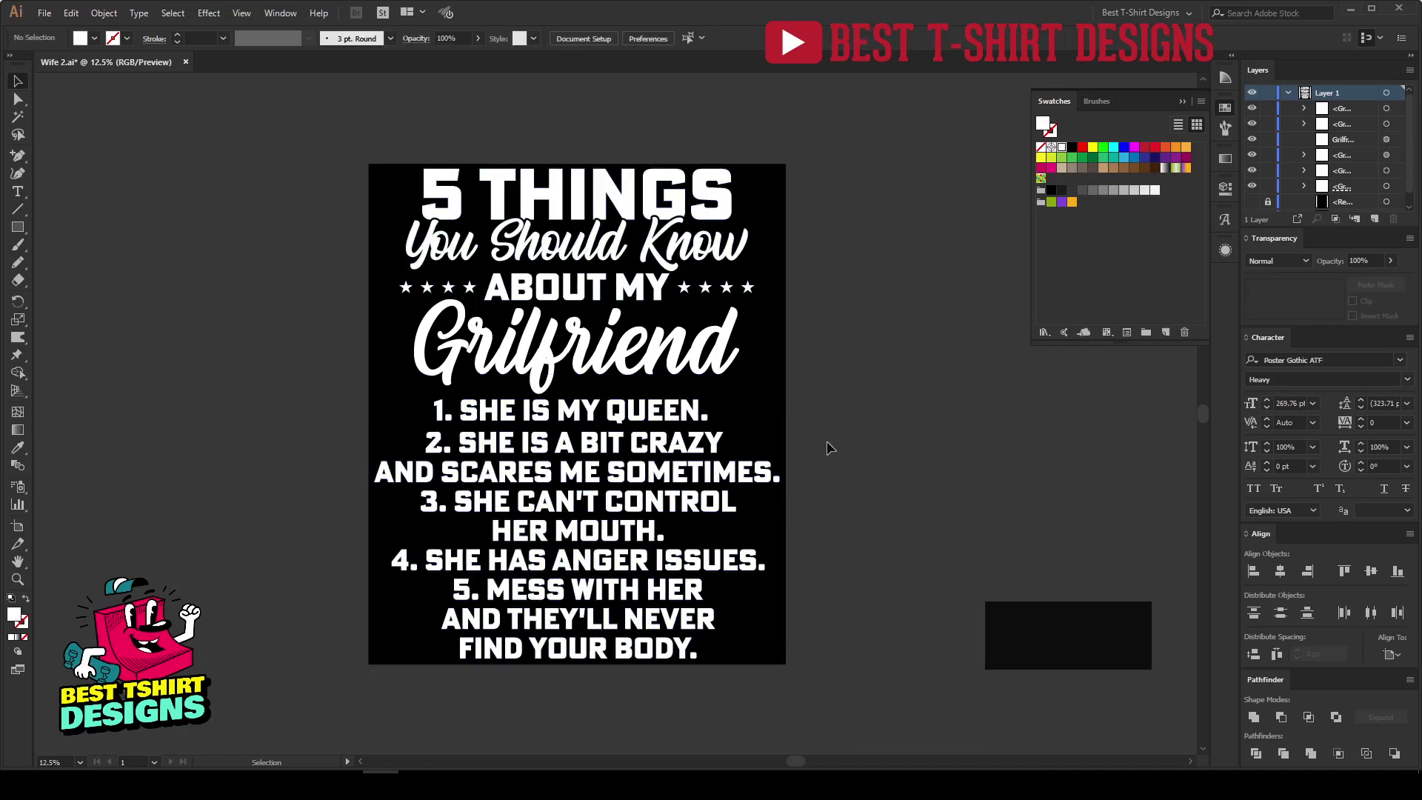
{"action": "left_click_drag", "start_coordinate": [315, 117], "coordinate": [846, 734]}
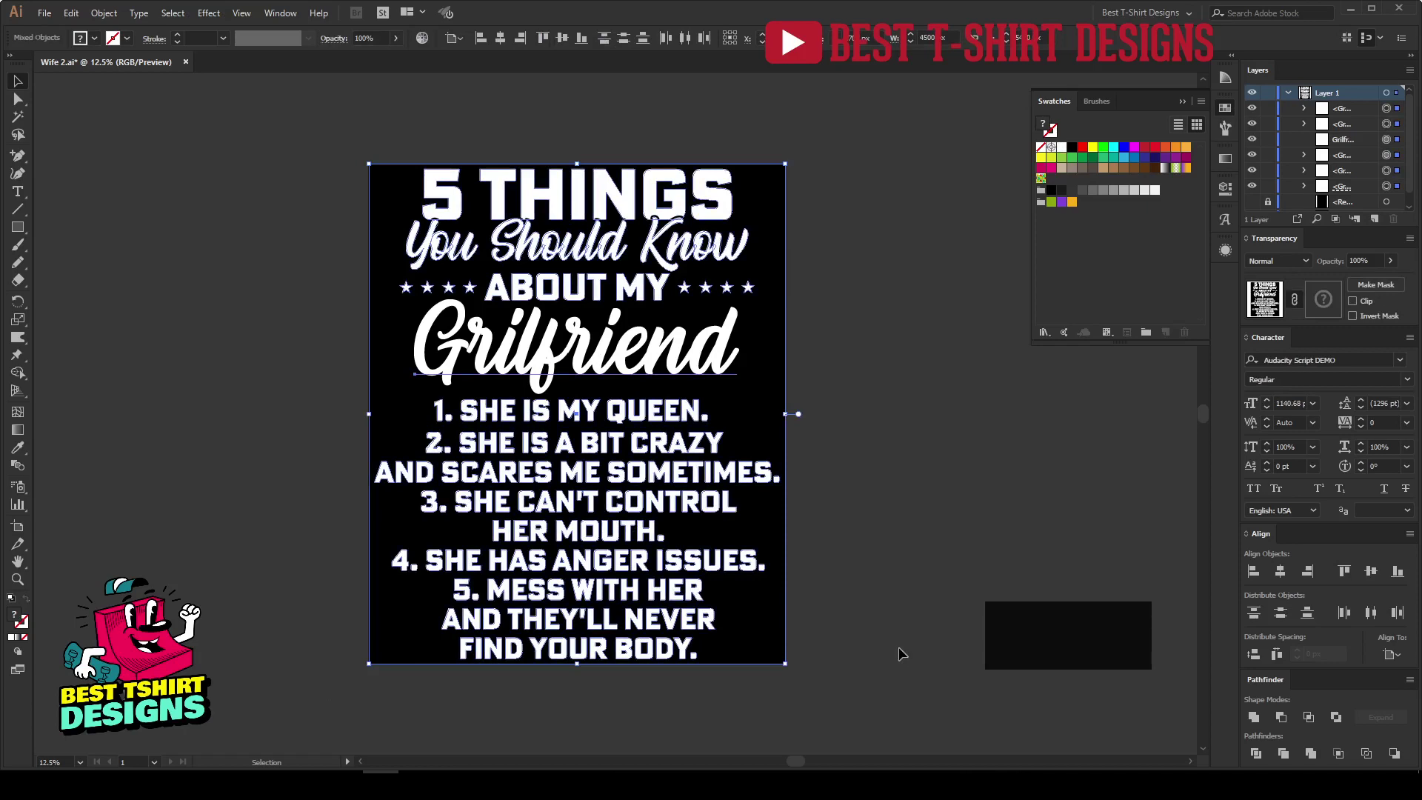
{"action": "left_click", "coordinate": [881, 537]}
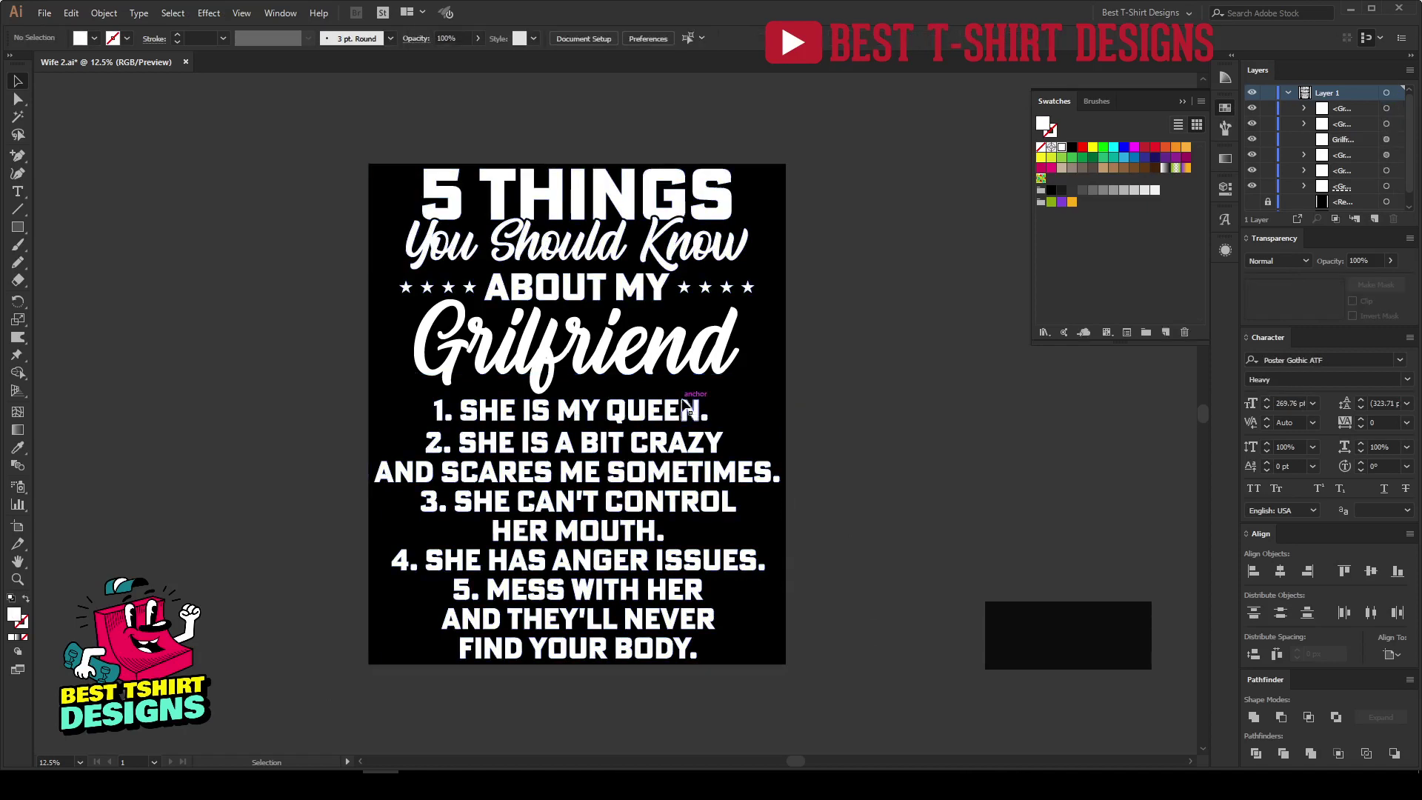
Step: Replace the "Grilfriend" text with "Crazy Sister"
{"action": "key", "text": "t"}
{"action": "double_click", "coordinate": [603, 353]}
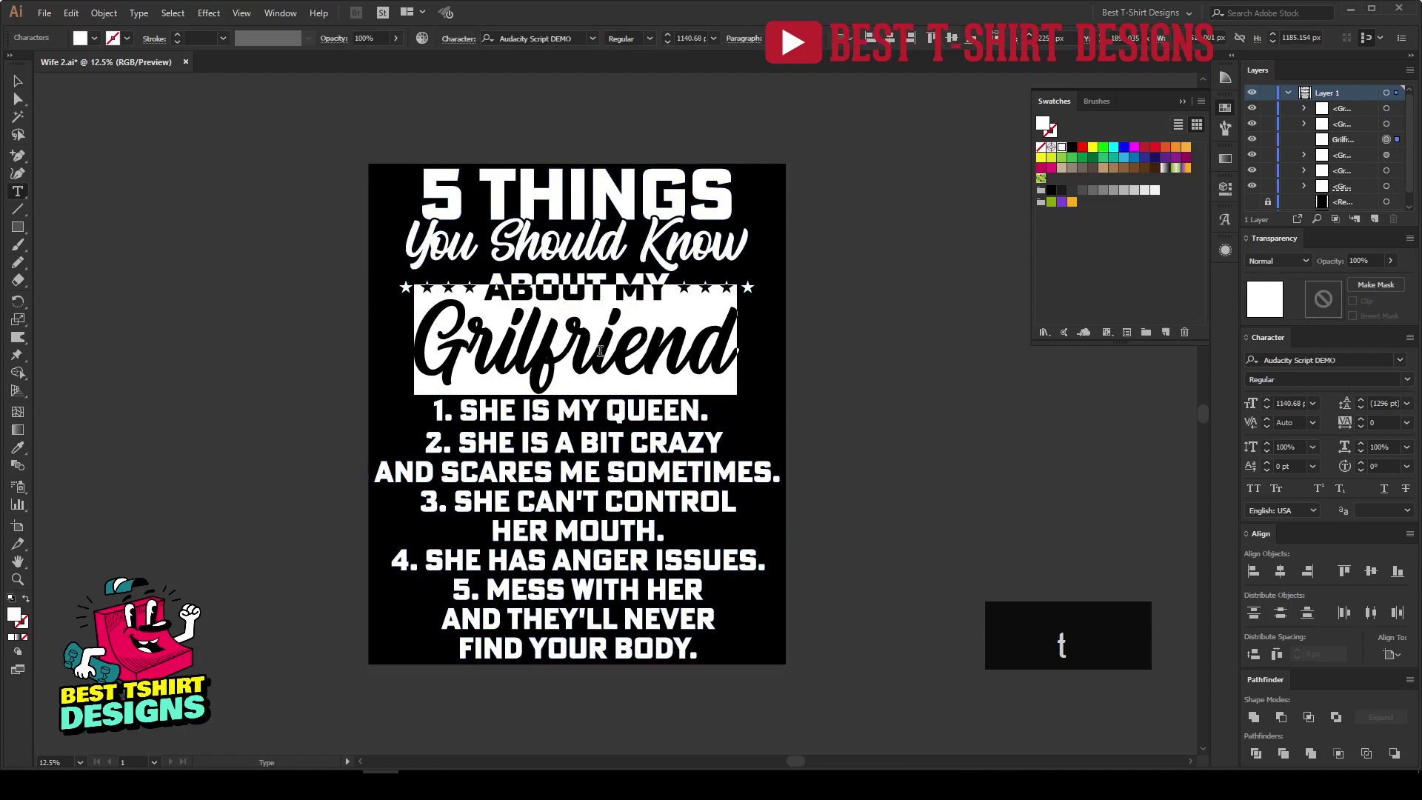
{"action": "type", "text": "Crazy Sis"}
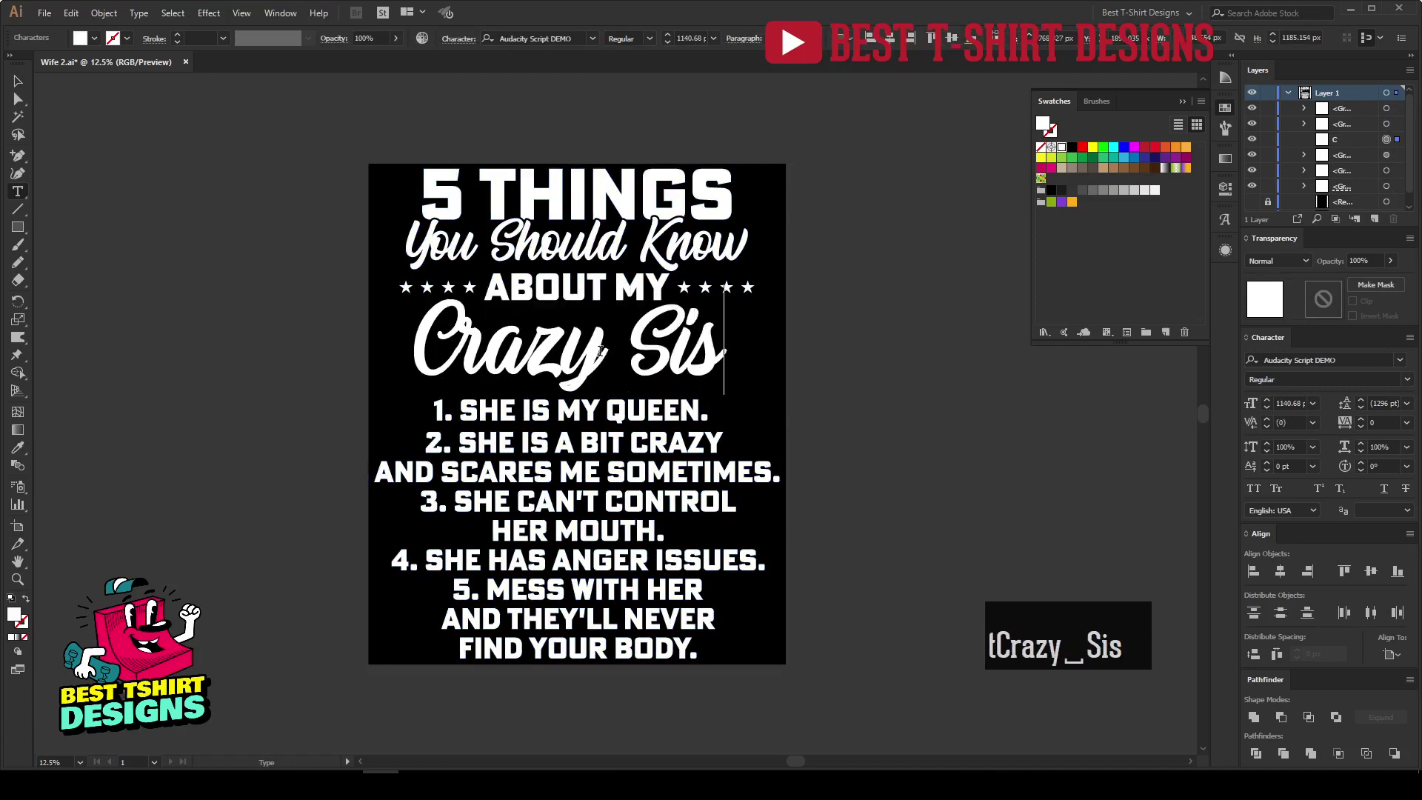
{"action": "type", "text": "ter"}
{"action": "key", "text": "Escape"}
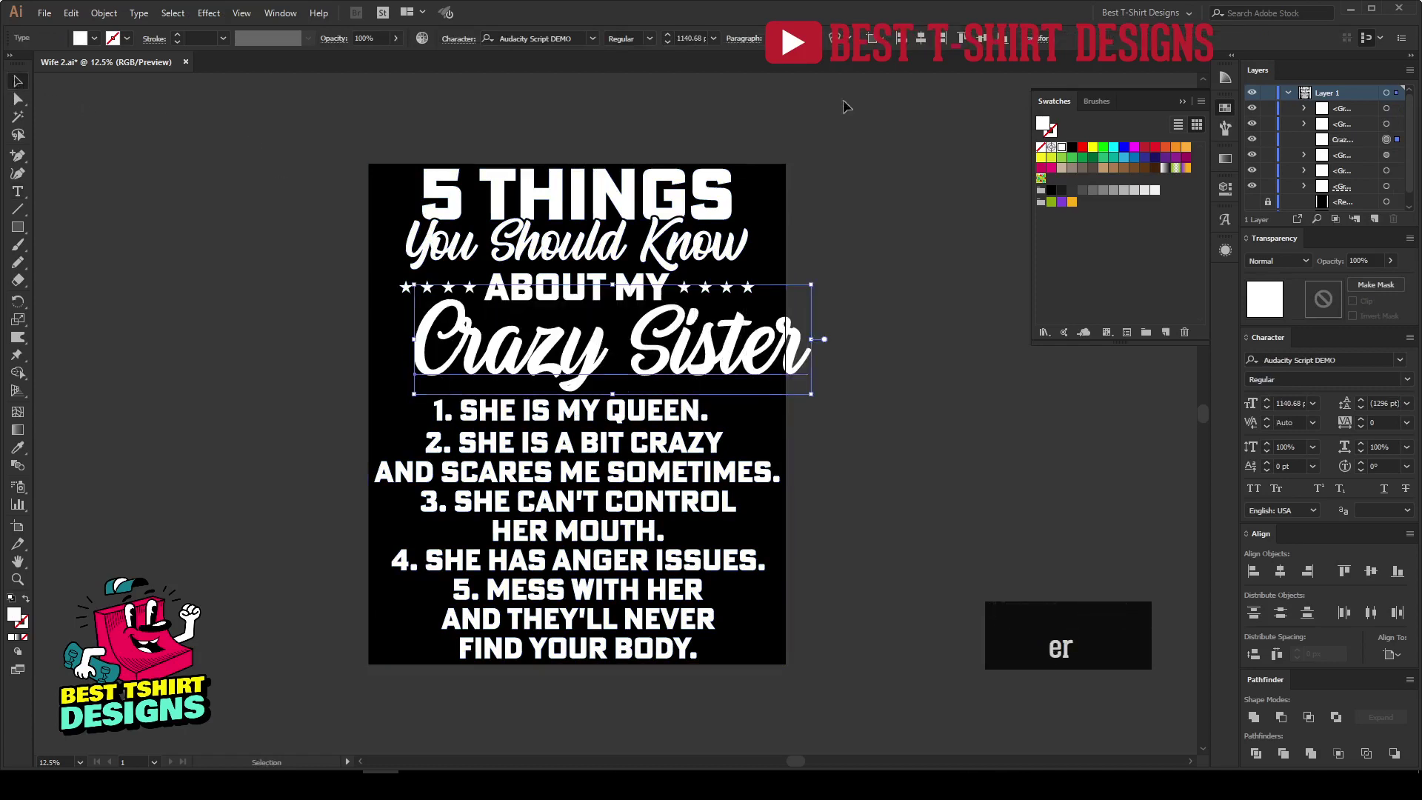
Step: Centre the "Crazy Sister" line horizontally, shrink it slightly and nudge it down away from "ABOUT MY"
{"action": "left_click", "coordinate": [920, 38]}
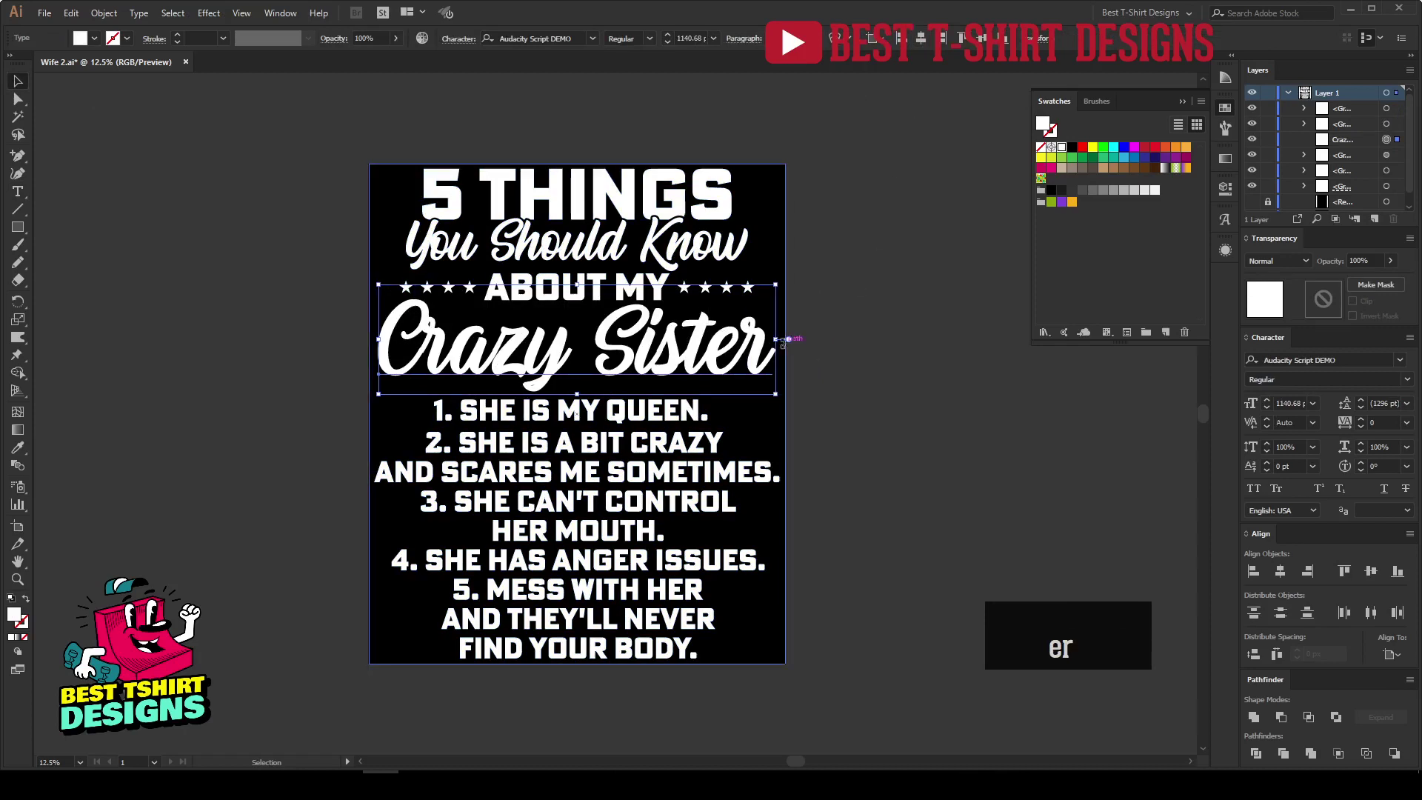
{"action": "left_click", "coordinate": [871, 372]}
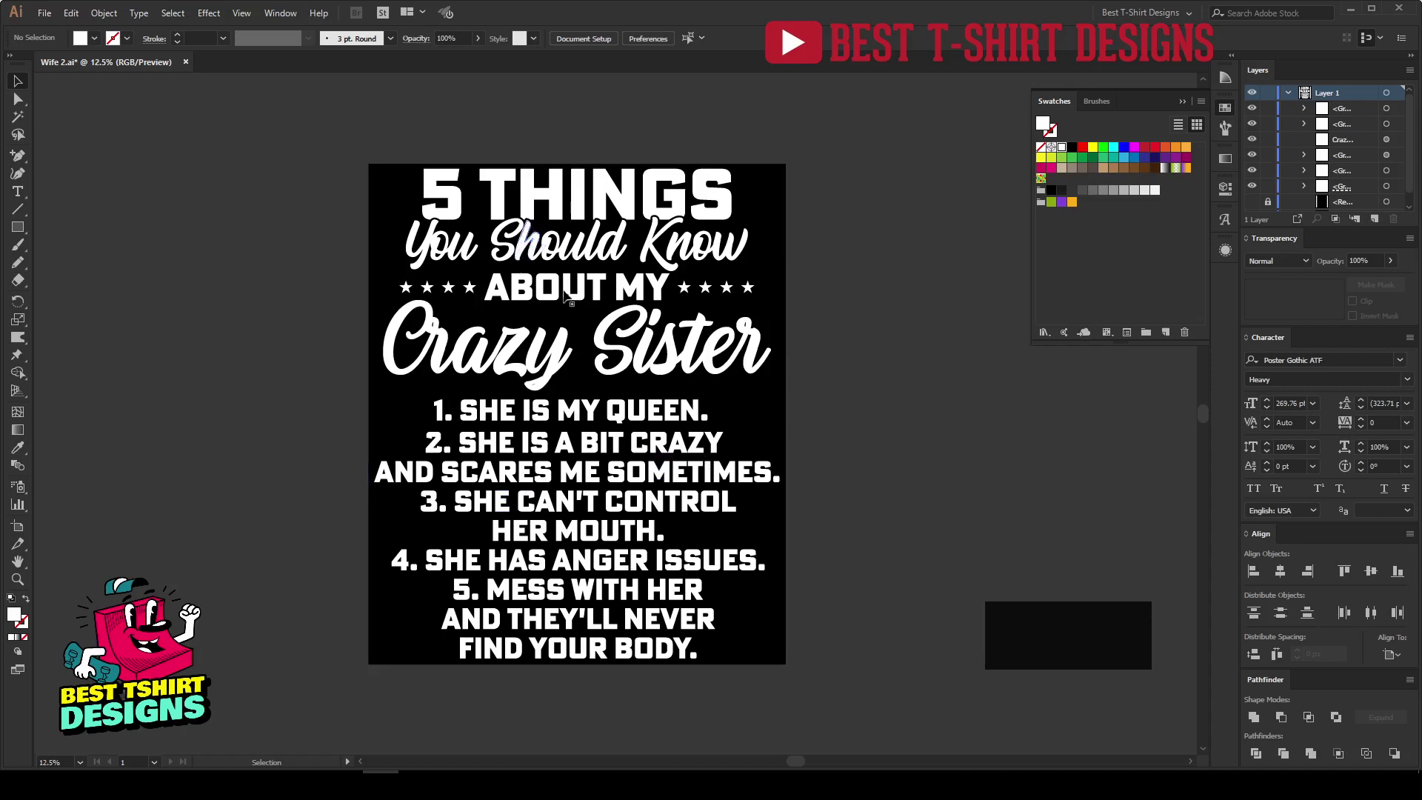
{"action": "left_click", "coordinate": [733, 348]}
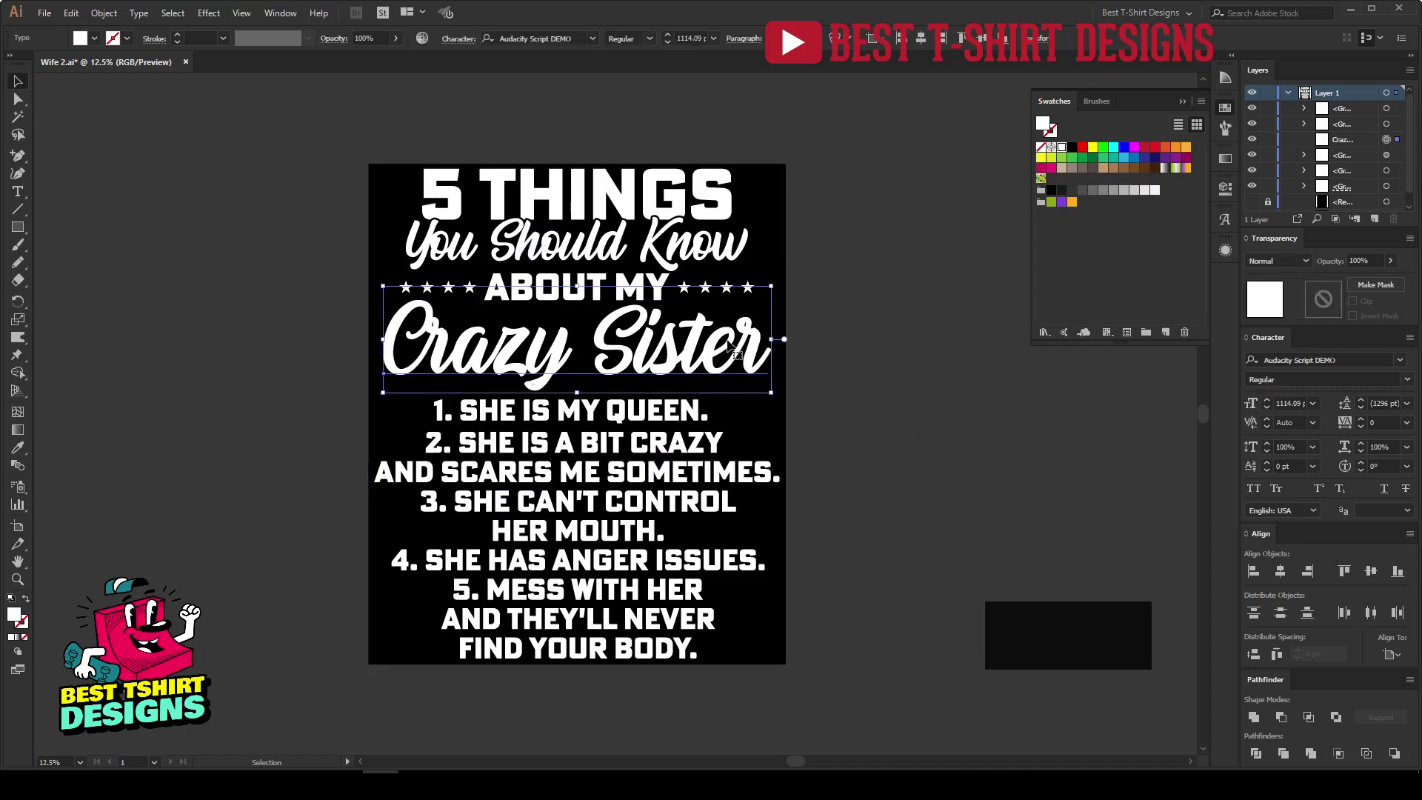
{"action": "key", "text": "shift+Down"}
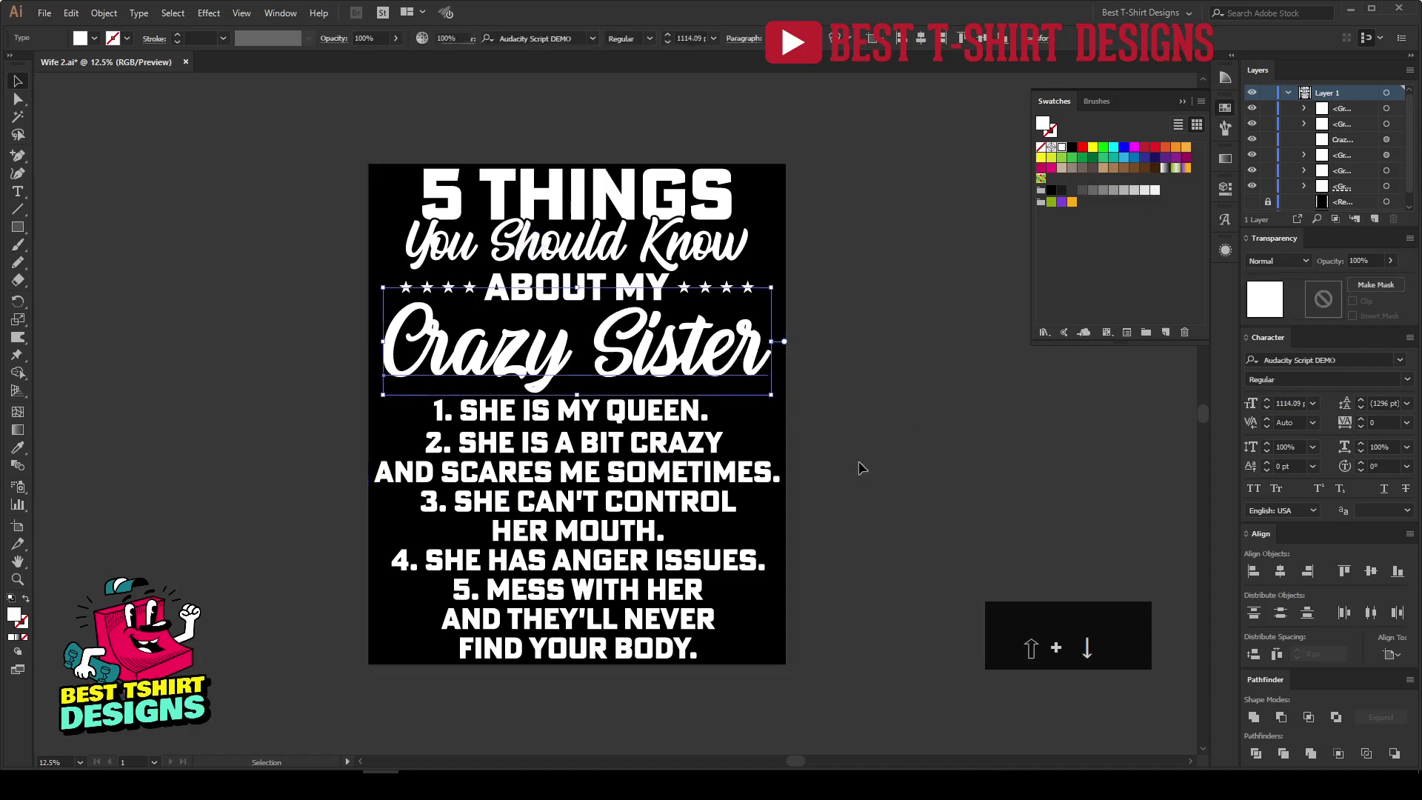
{"action": "left_click", "coordinate": [861, 468]}
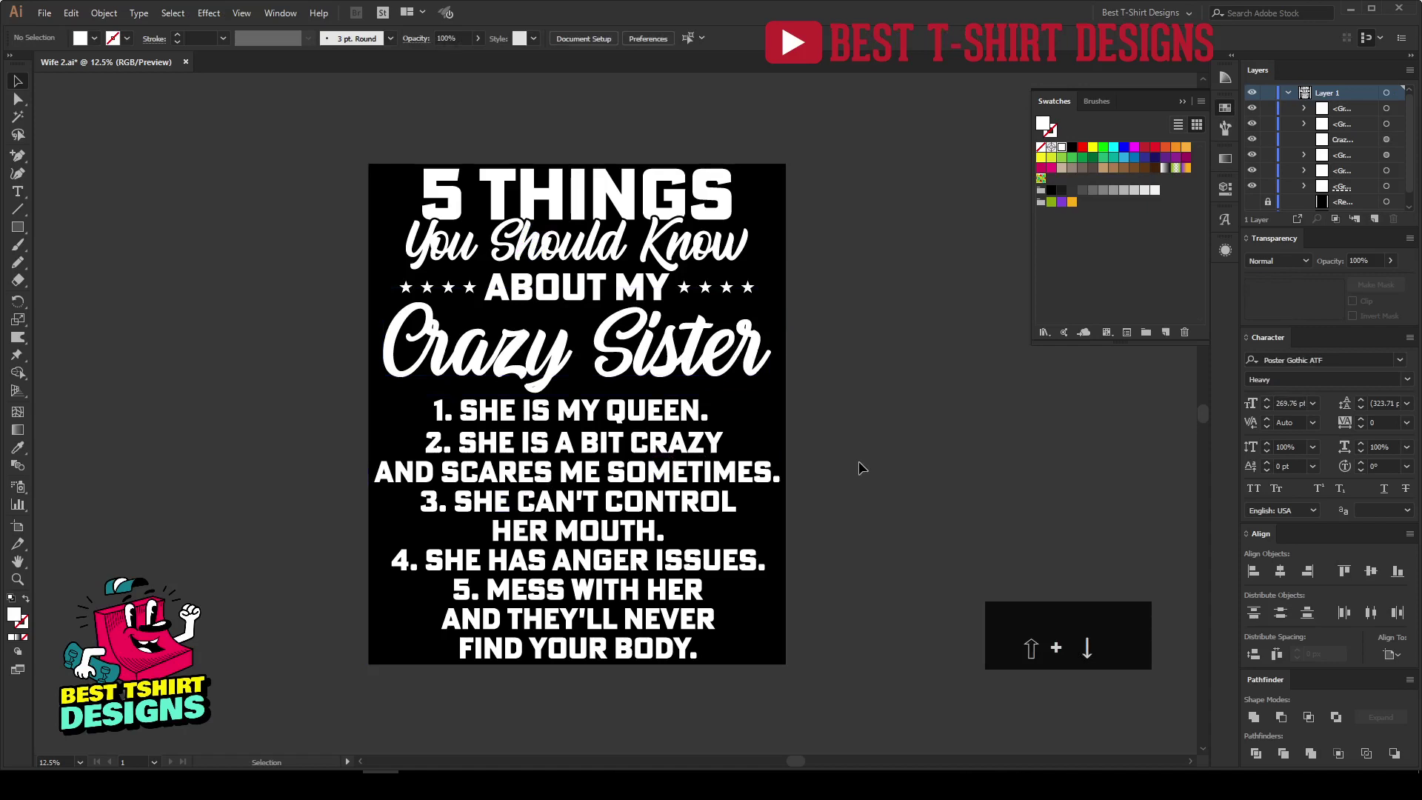